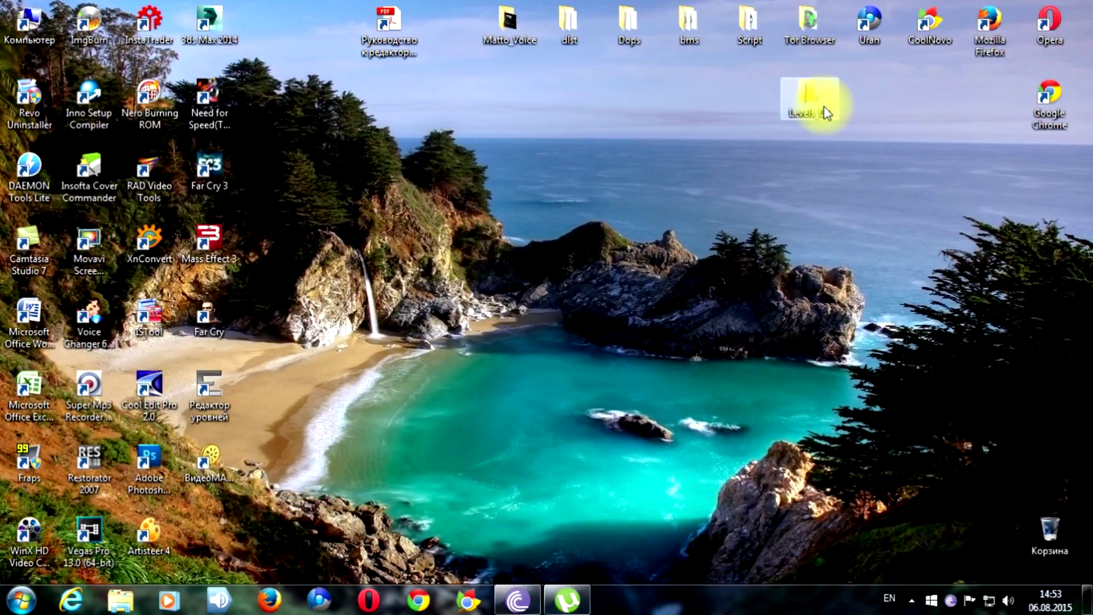
Check the contents of the Levels_UT folder on the desktop and close its window.
double_click(824, 112)
mouse_move(647, 137)
left_mouse_down()
mouse_move(653, 149)
mouse_move(636, 120)
left_mouse_up()
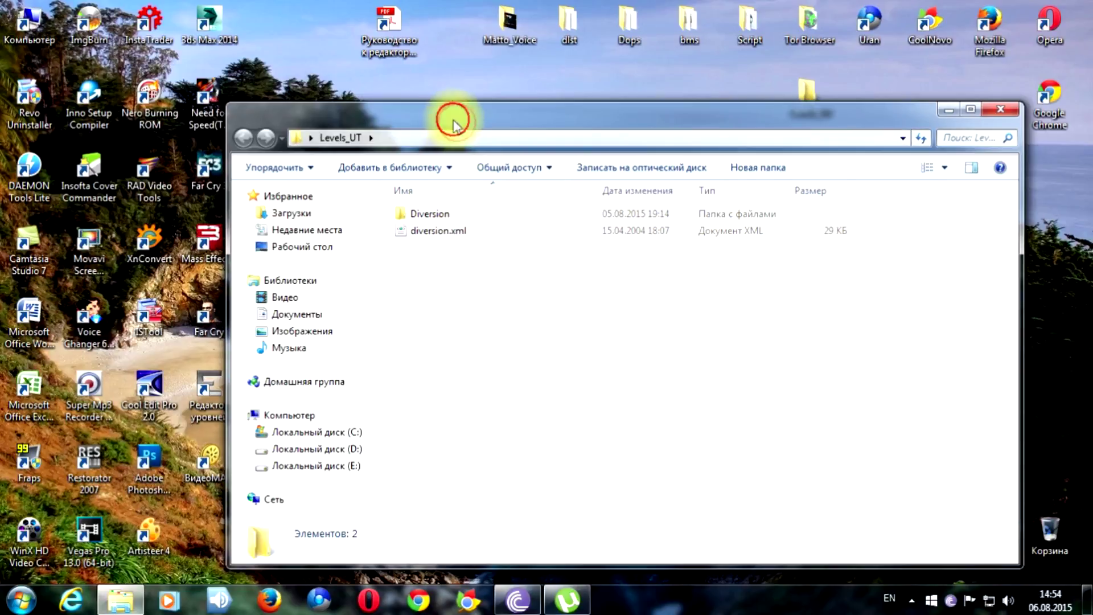
left_click_drag(452, 117, 475, 120)
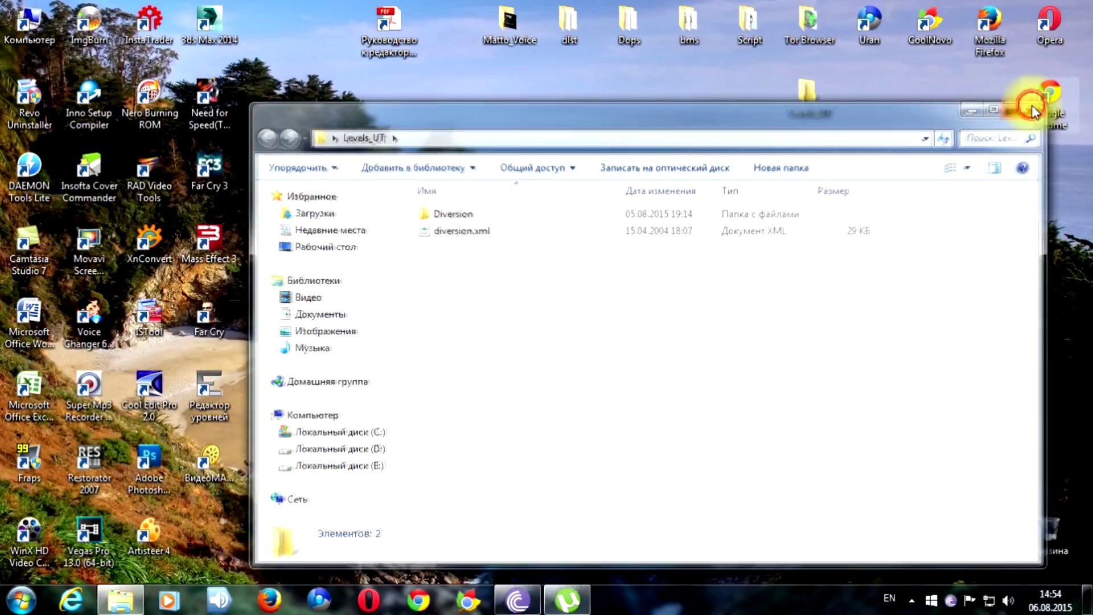
left_click(1034, 111)
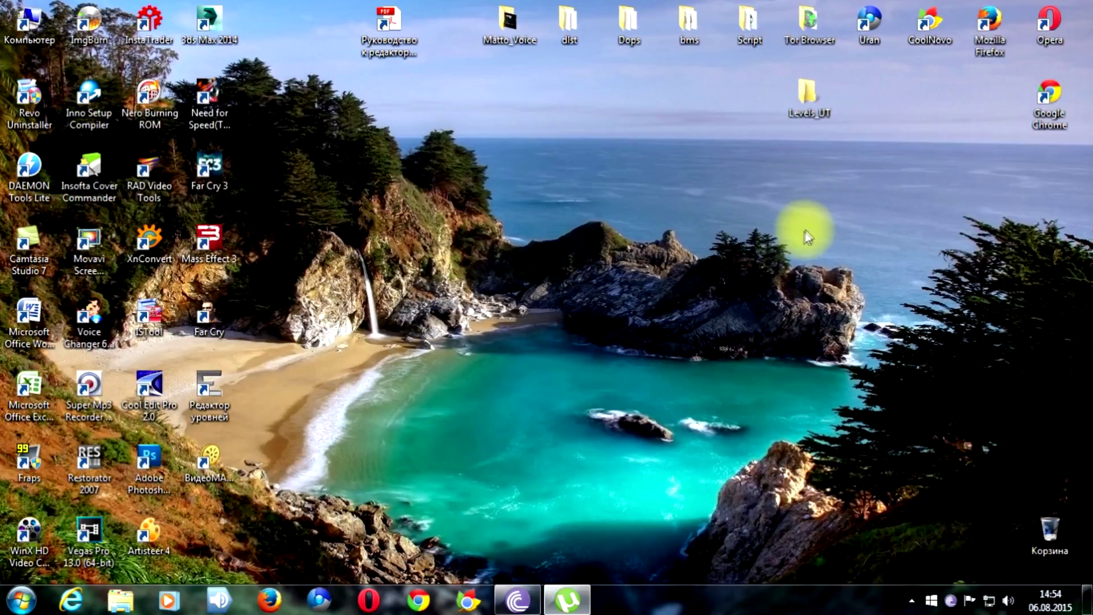
Launch the level editor (Редактор уровней) from the desktop and open ucheb.cry from the ucheb level folder.
double_click(223, 392)
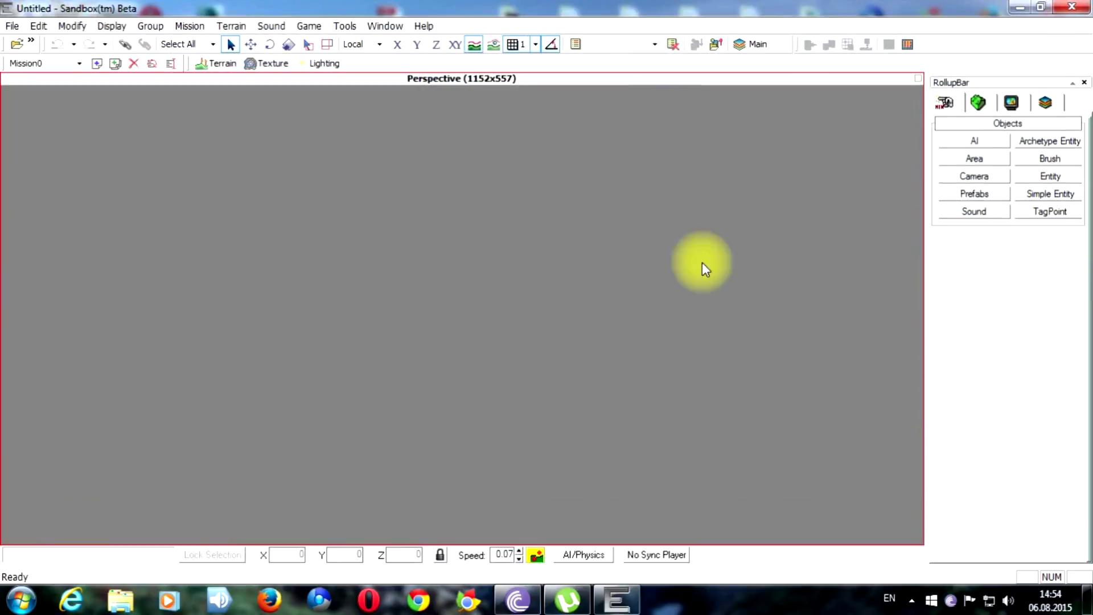
left_click(17, 45)
left_click(394, 222)
scroll(399, 239, "down", 15)
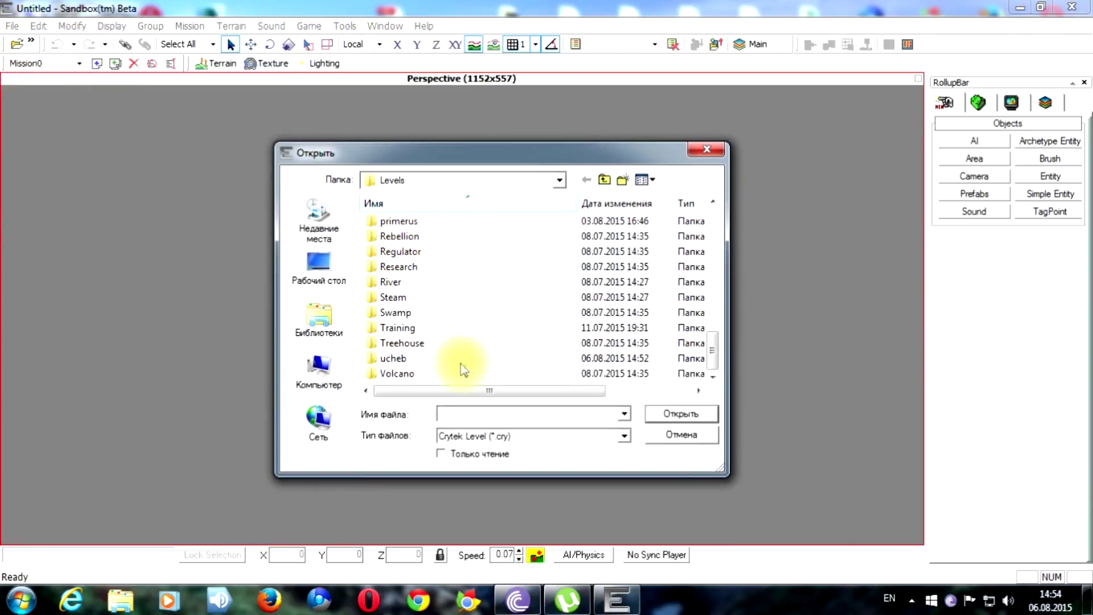
double_click(416, 359)
double_click(401, 221)
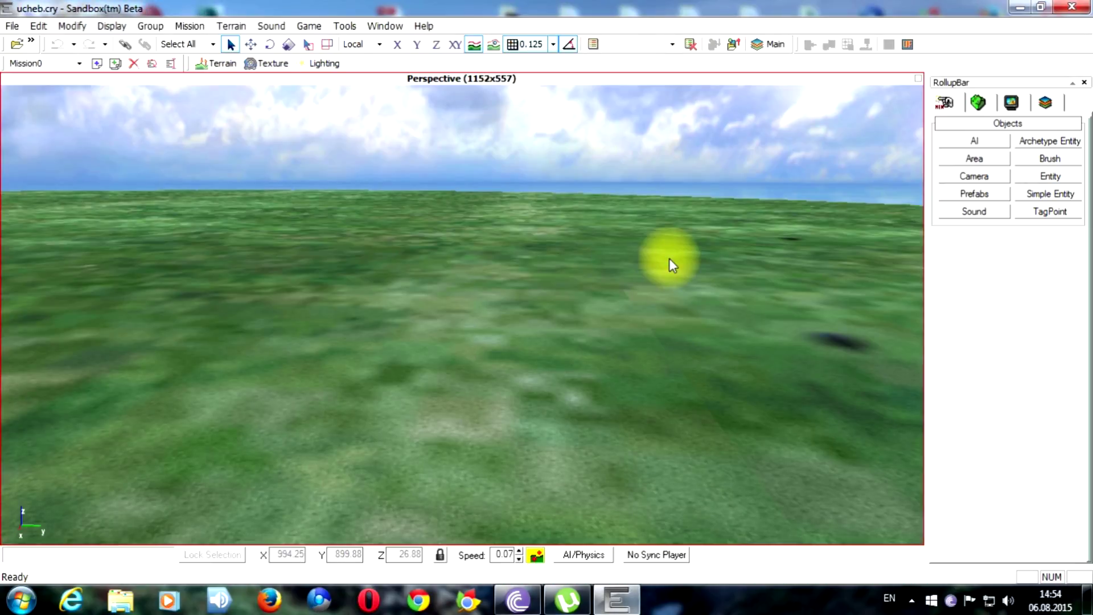
Place an AutomaticElevator entity from the Elevators category on the grassy terrain.
right_click_drag(669, 259, 654, 261)
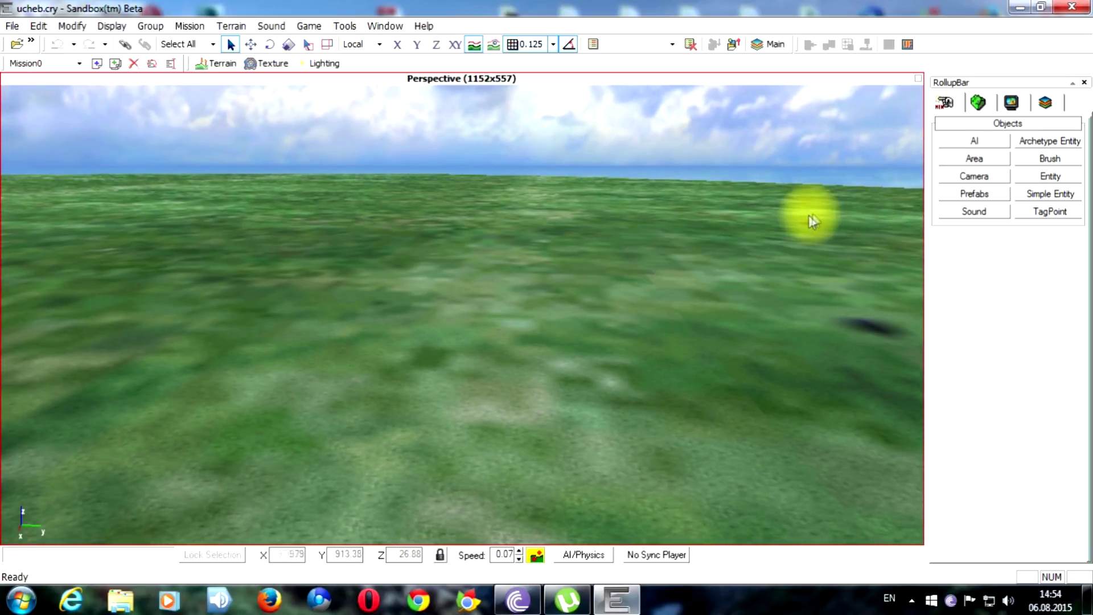
left_click(1061, 177)
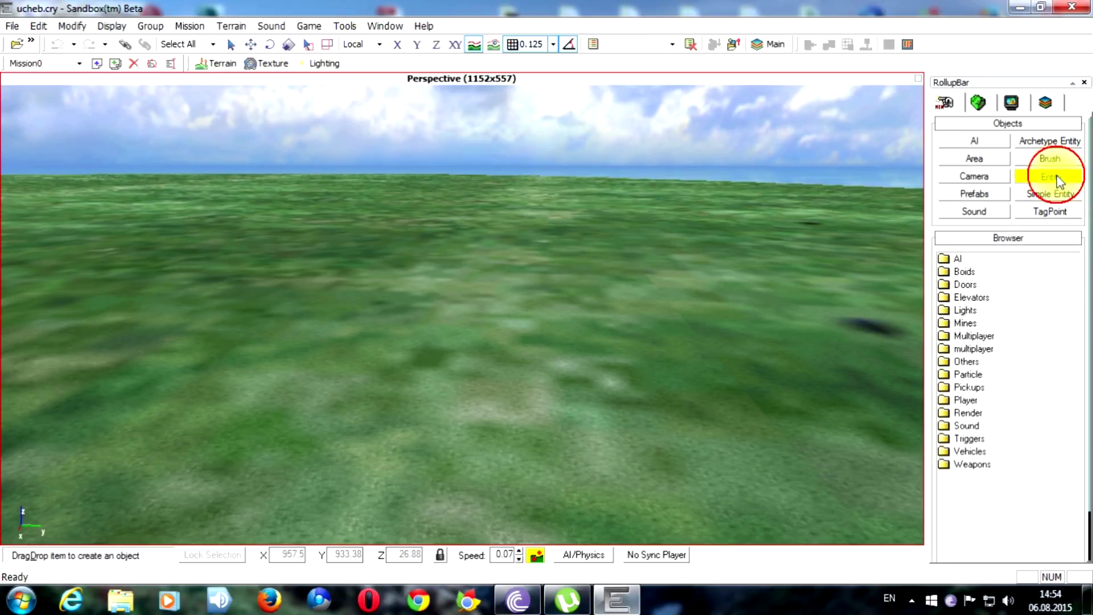
double_click(963, 297)
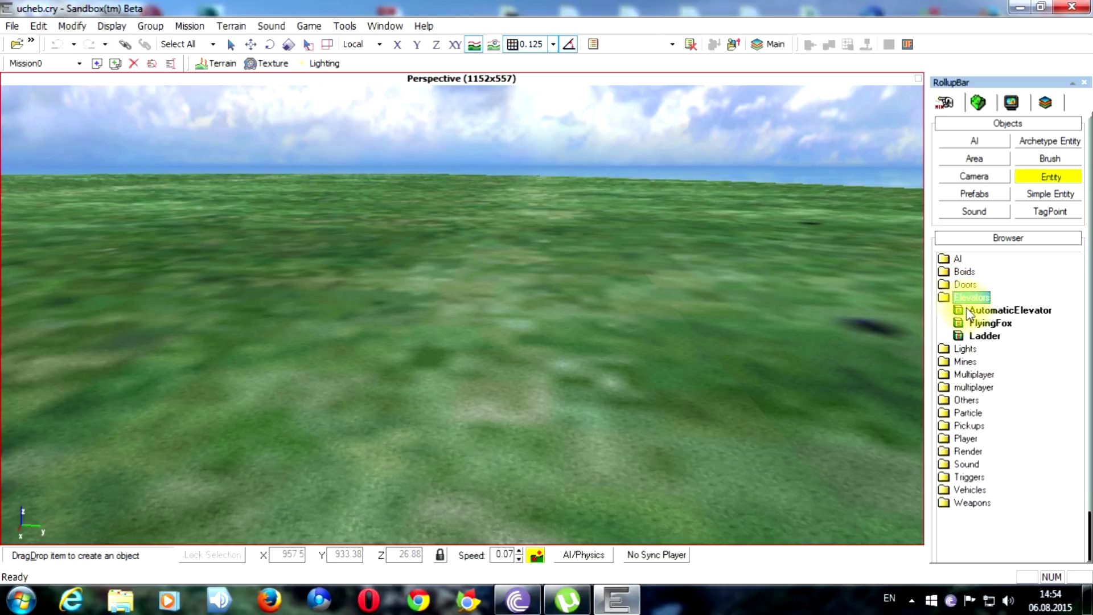
left_click_drag(969, 312, 461, 344)
right_click_drag(461, 345, 461, 344)
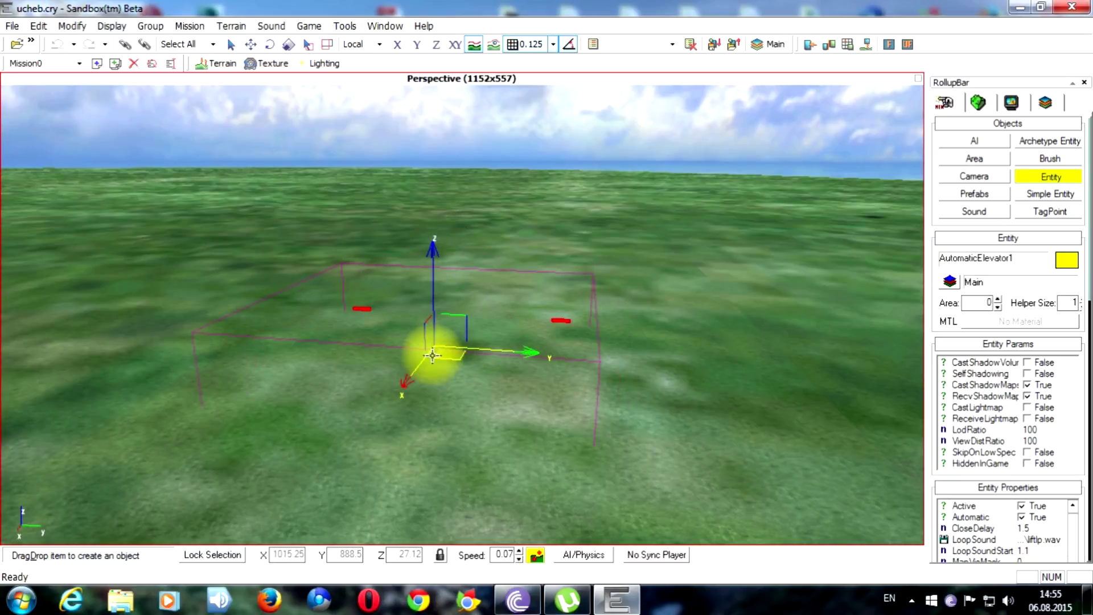
left_click(432, 355)
Raise the elevator entity to a Z position of 27.61, with the Move tool active.
left_click(250, 46)
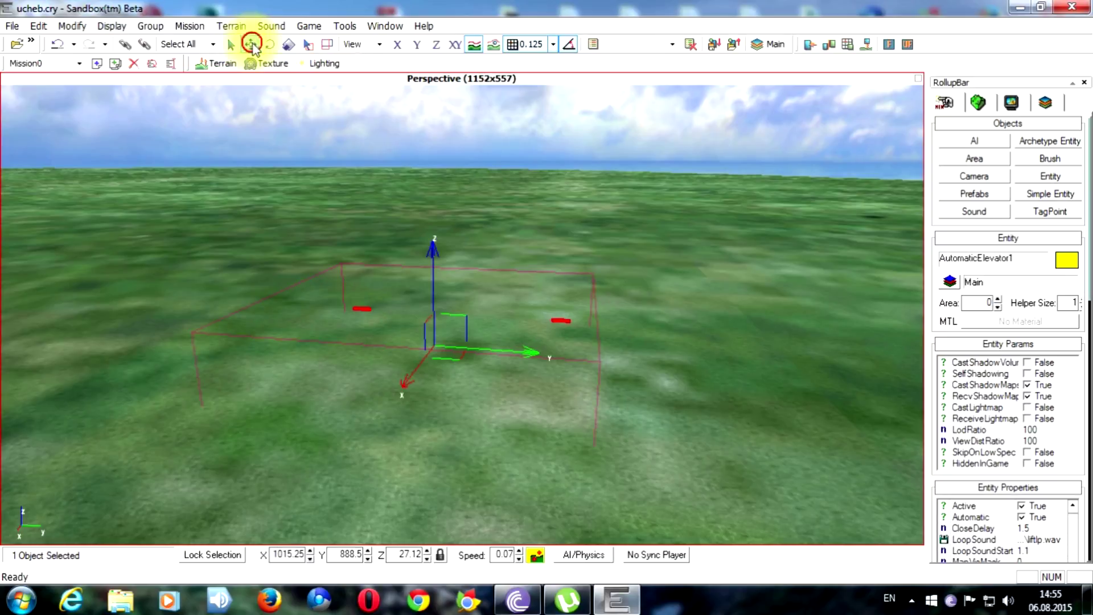
left_click(493, 44)
left_click_drag(427, 549, 427, 517)
right_click_drag(740, 427, 722, 430)
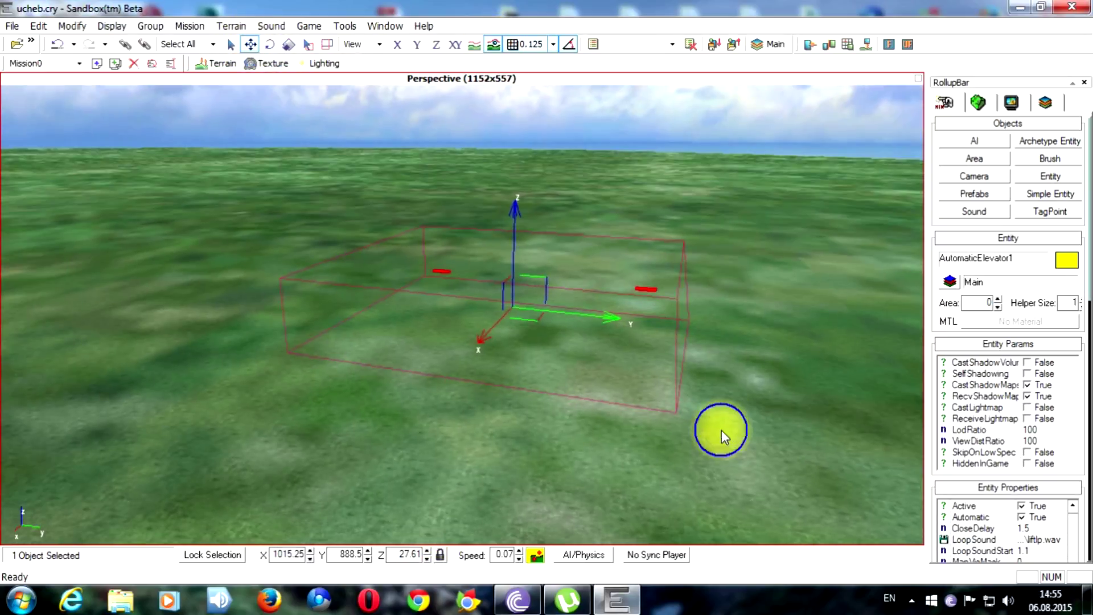
Set the elevator's Model property to lift_3x3x3m_button.cgf from the Objects/indoor/lift folder.
left_click_drag(1091, 476, 1091, 395)
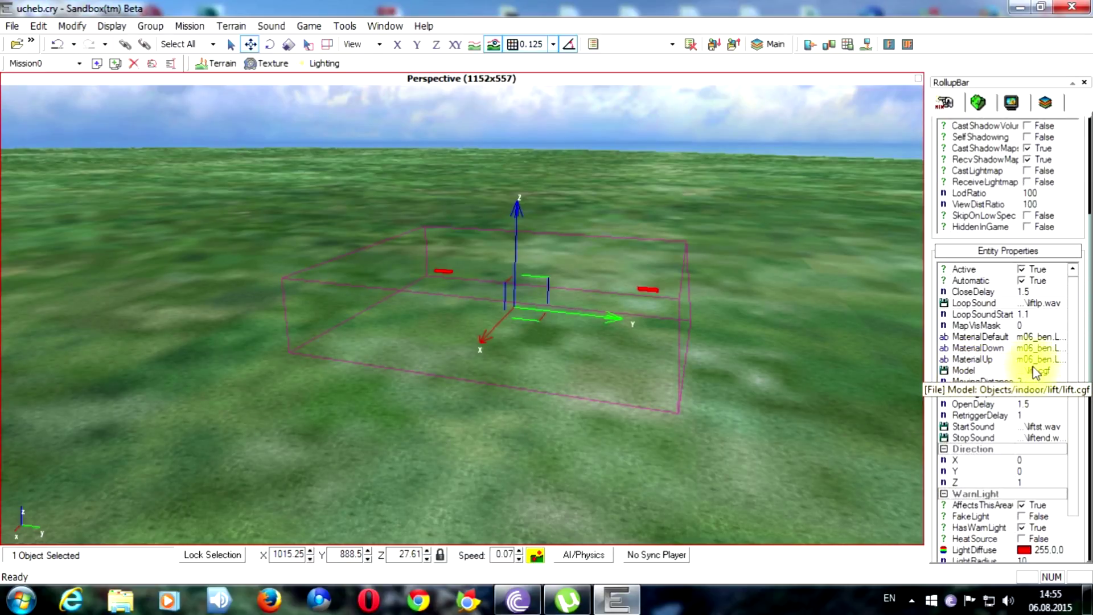
left_click(1061, 376)
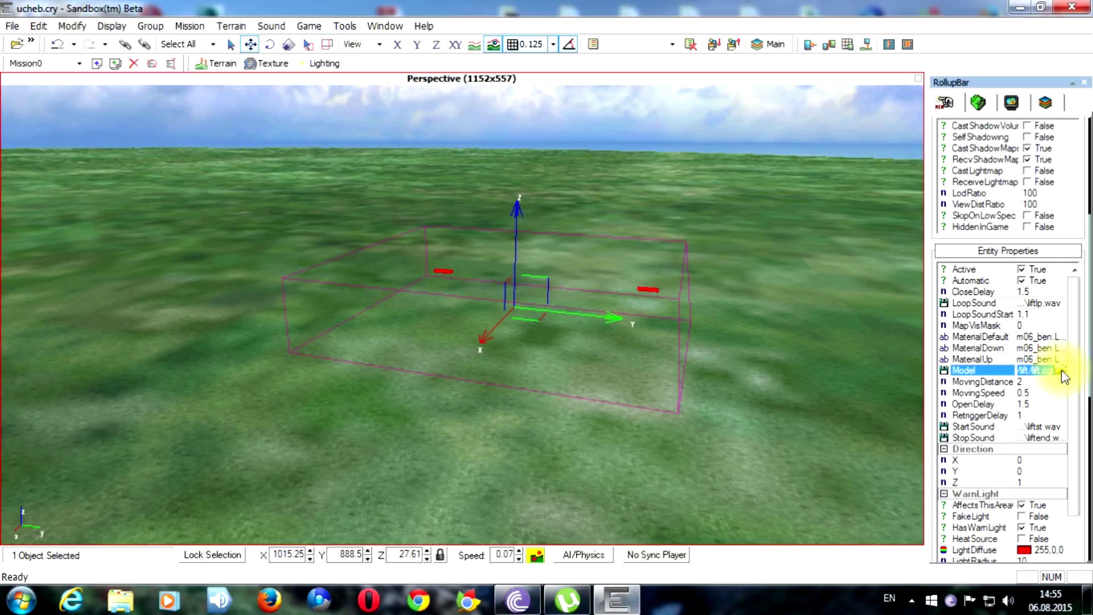
left_click(1061, 373)
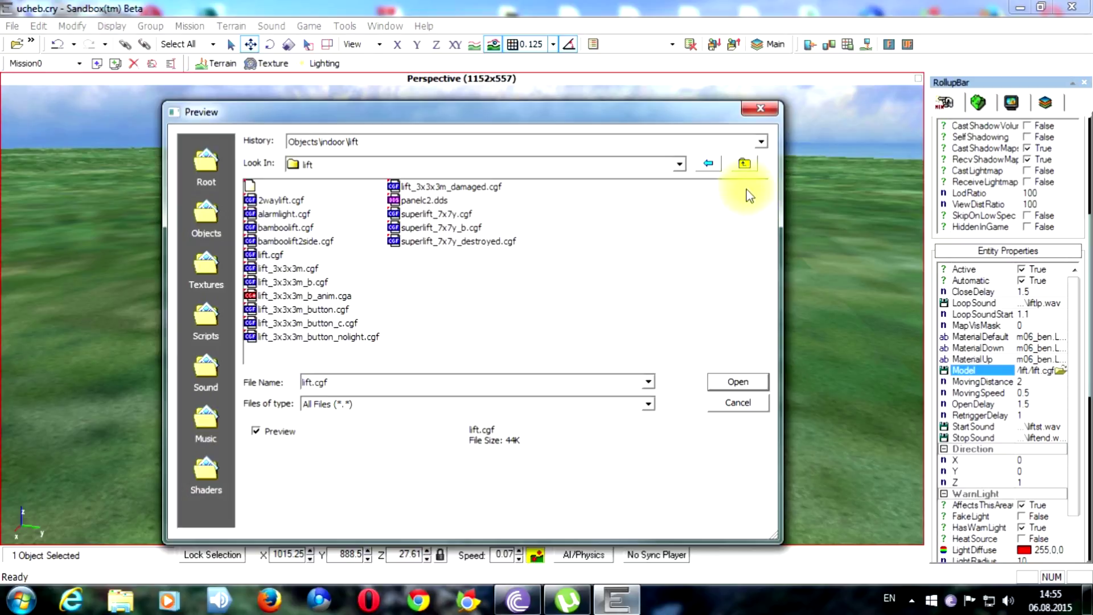
left_click(745, 164)
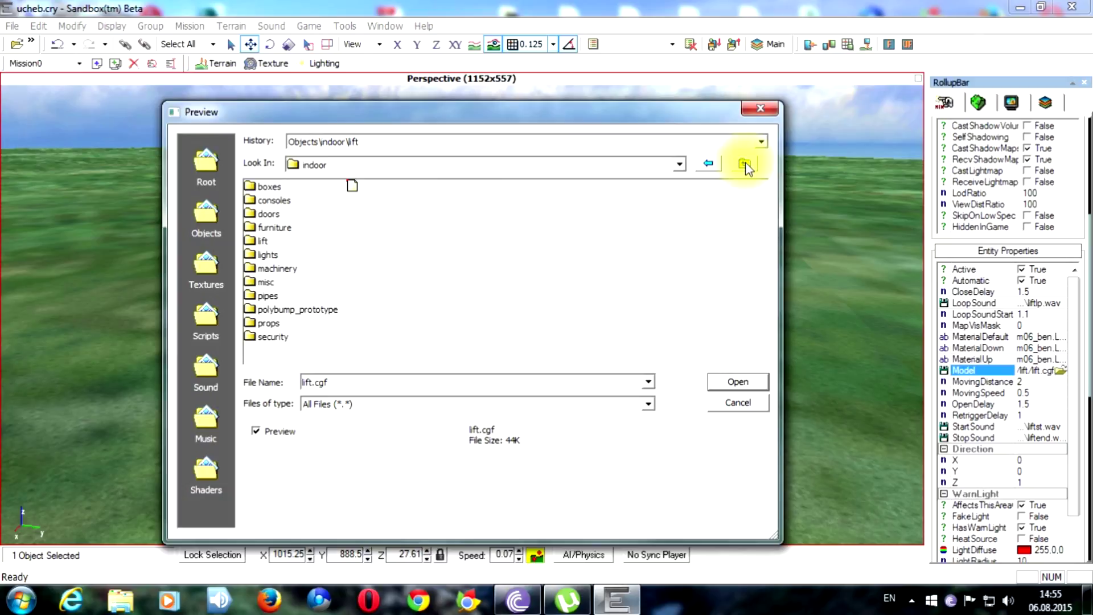
left_click(206, 215)
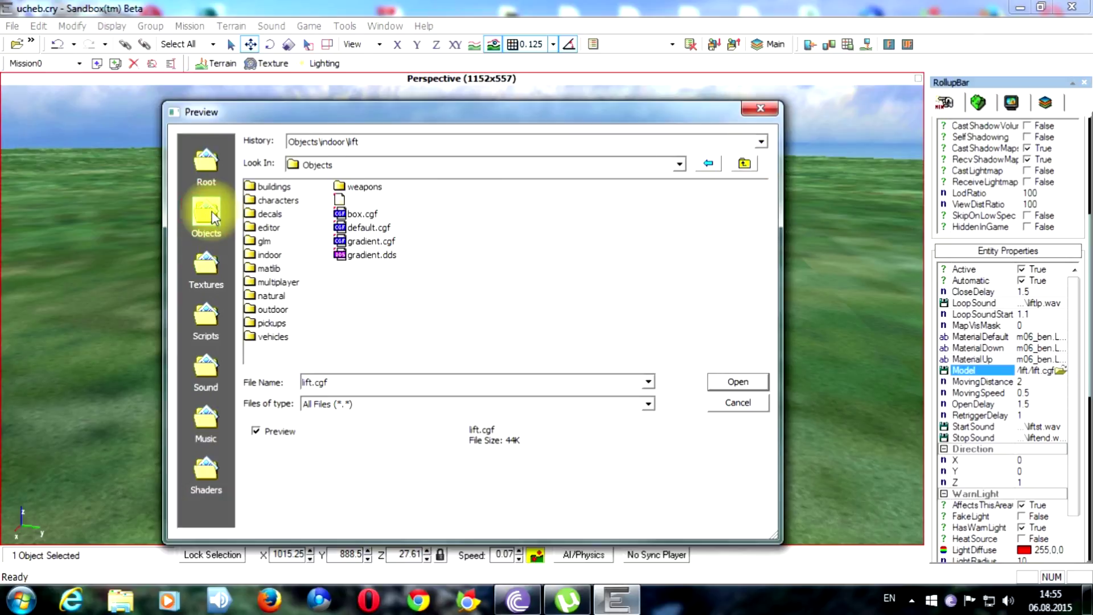
double_click(268, 253)
double_click(258, 240)
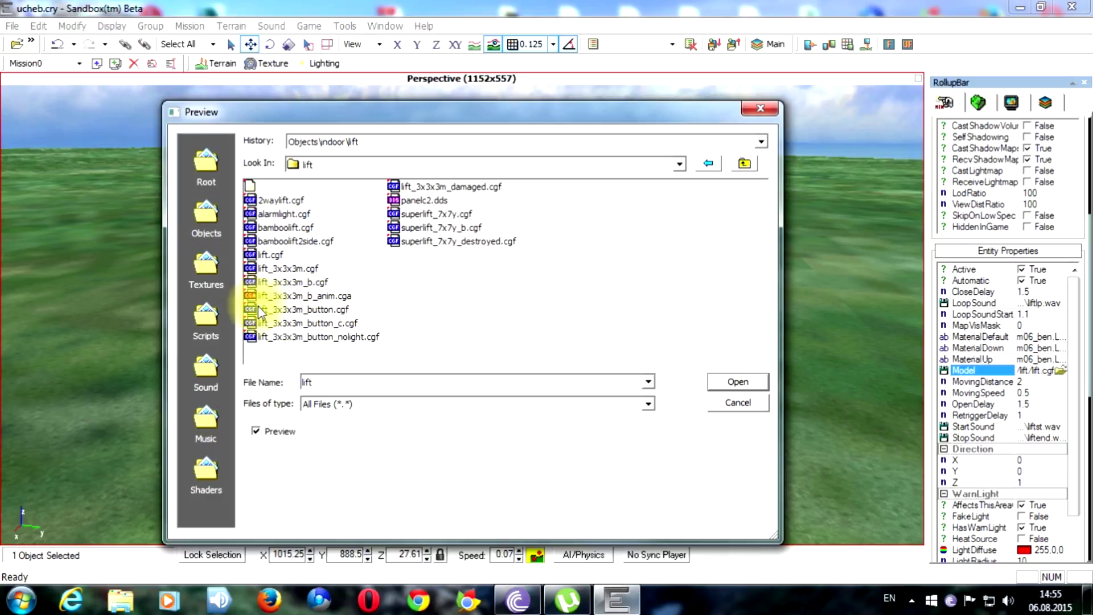
left_click(312, 311)
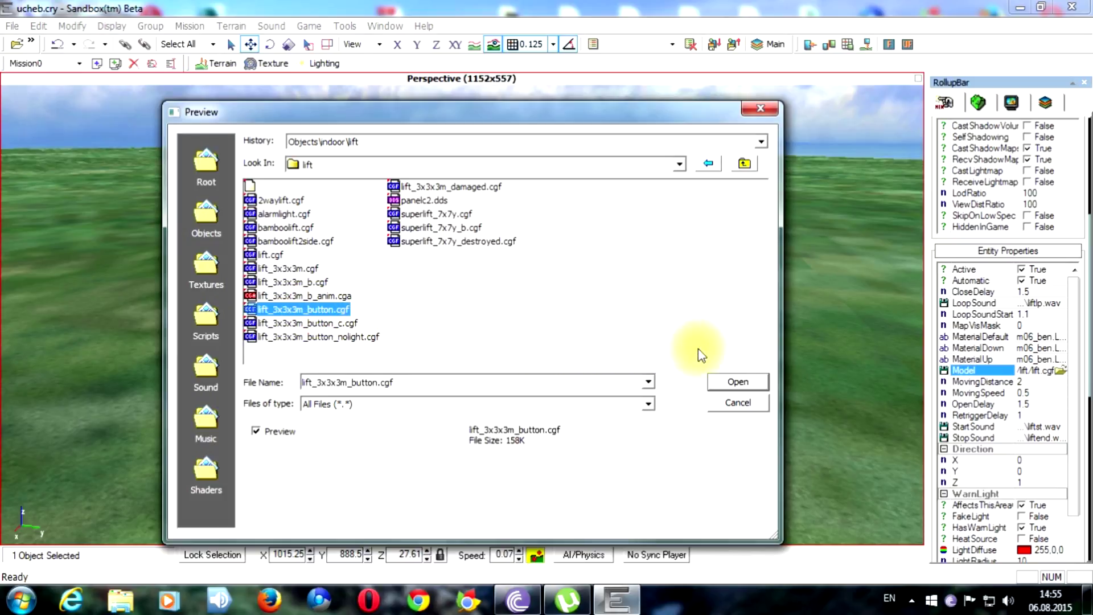
left_click(751, 379)
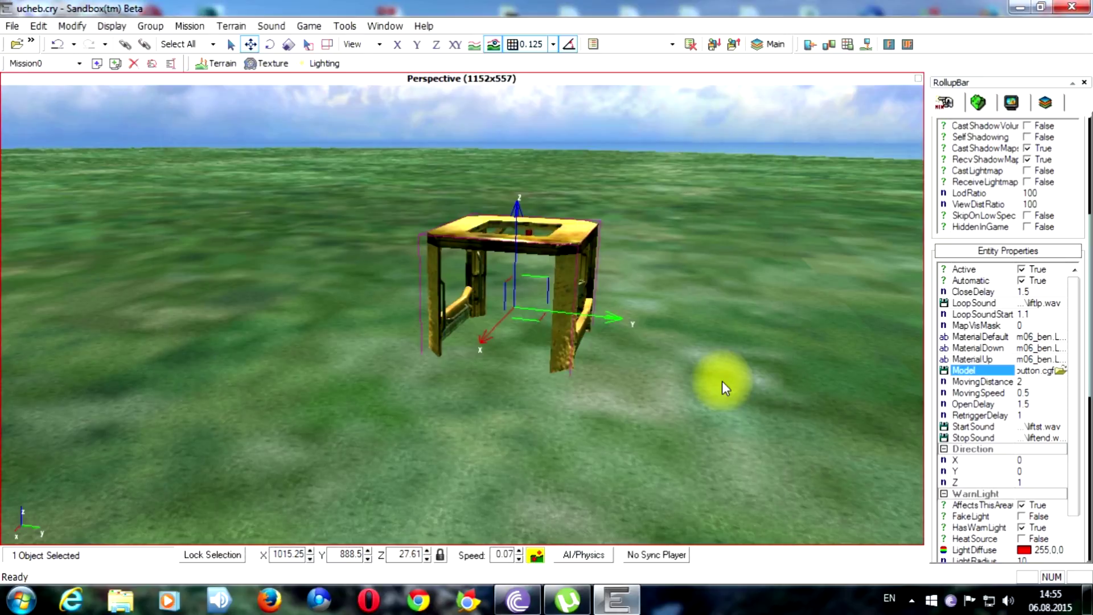
Raise the lift model to a Z position of 28.43 so its floor clears the ground, and deselect it.
right_click_drag(769, 385, 767, 385)
key("a")
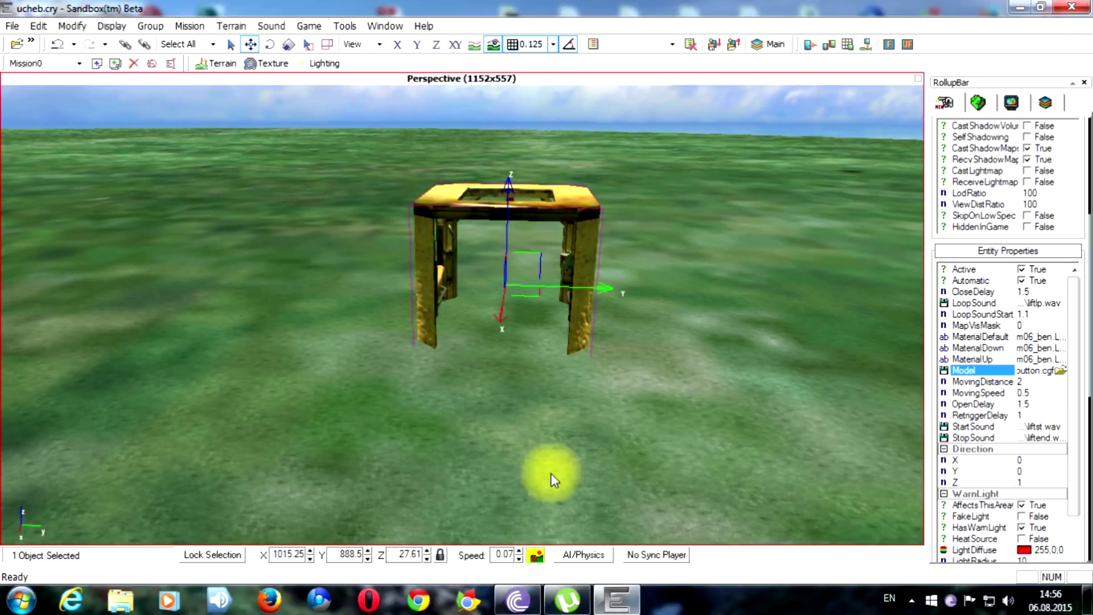
left_click_drag(427, 554, 464, 497)
left_click(524, 473)
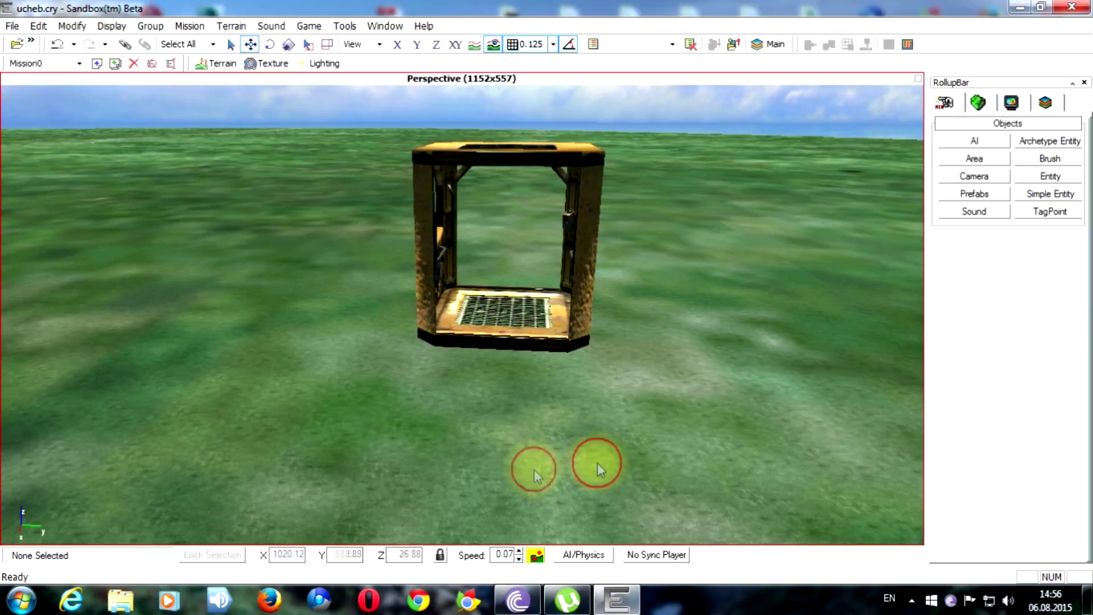
Playtest the level in game mode by walking into the lift, and return to editing.
scroll(597, 463, "up", 3)
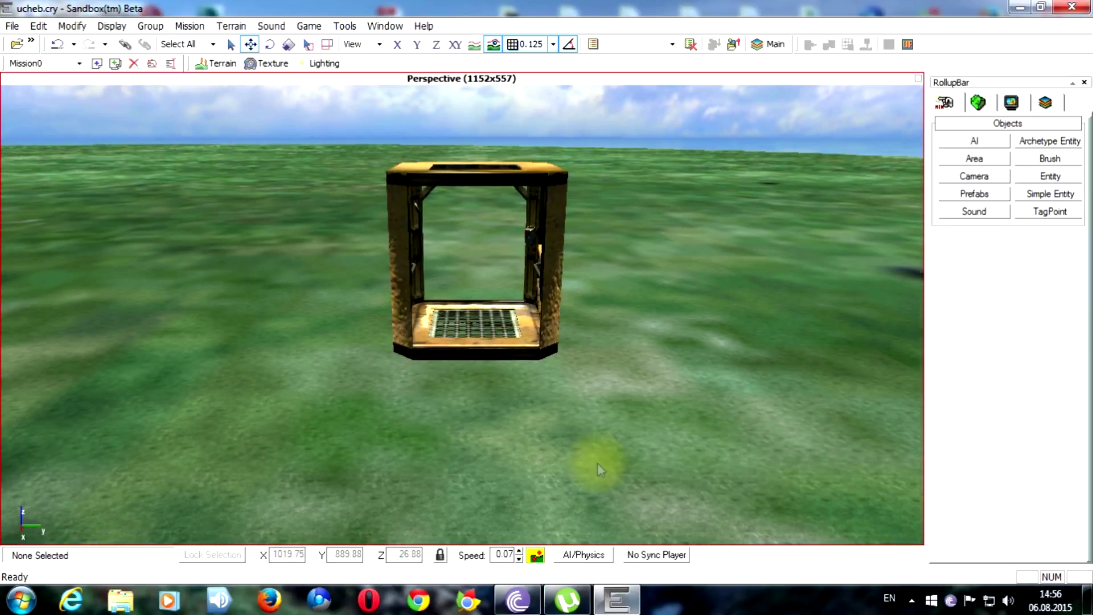
key("ctrl+g")
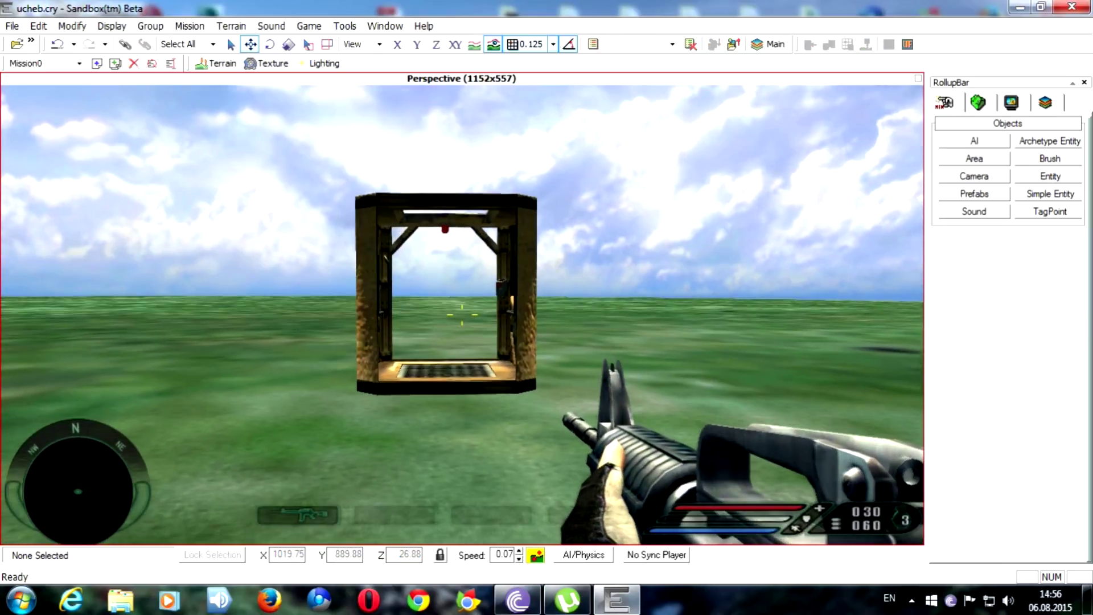
key("w")
key("a")
key("w")
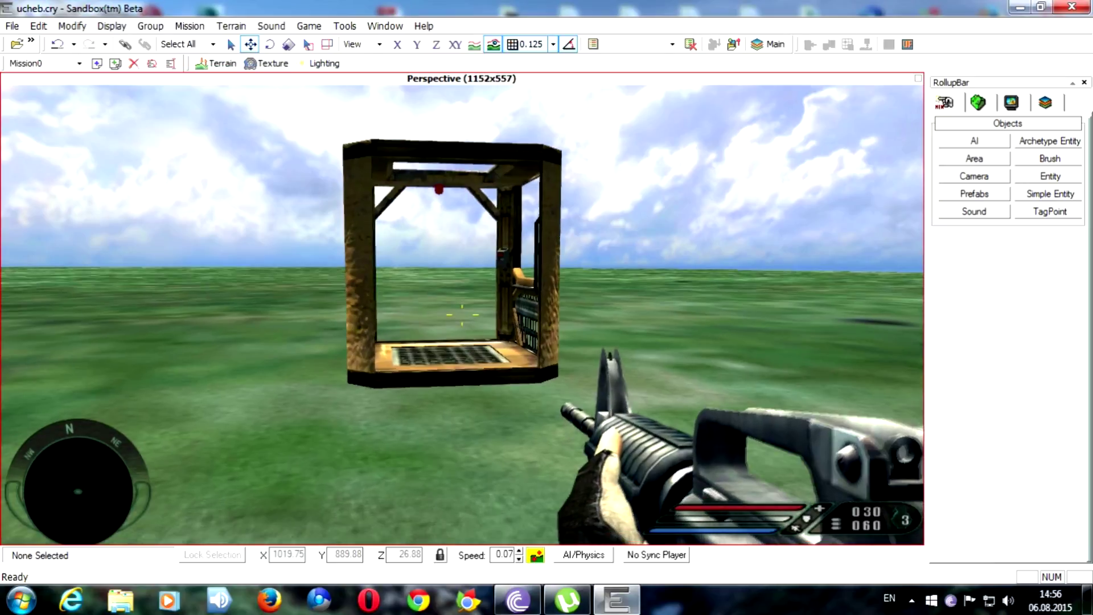
key("w")
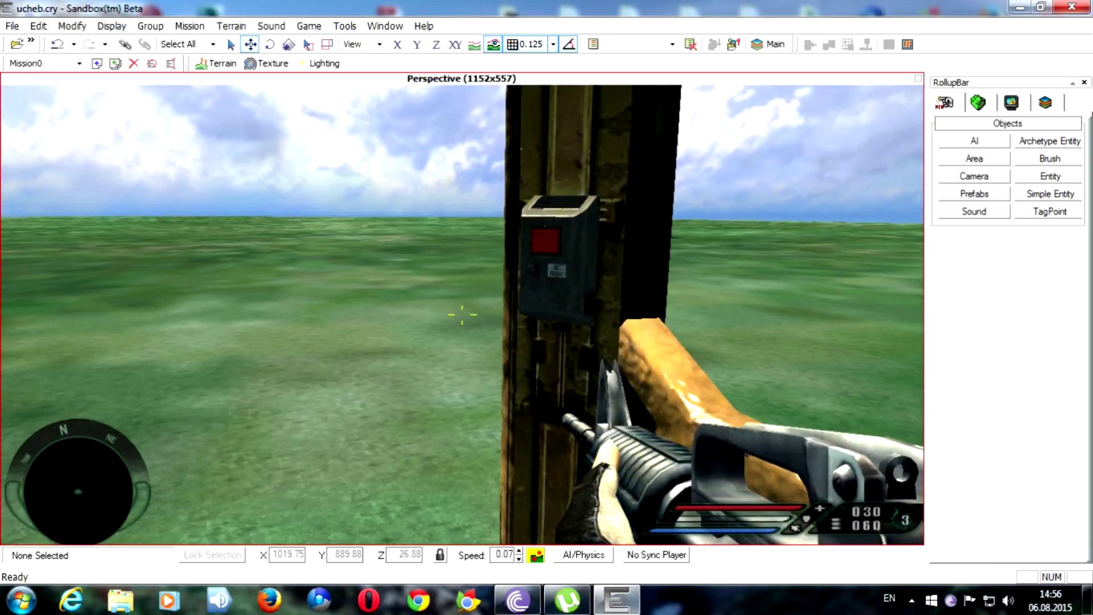
key("w")
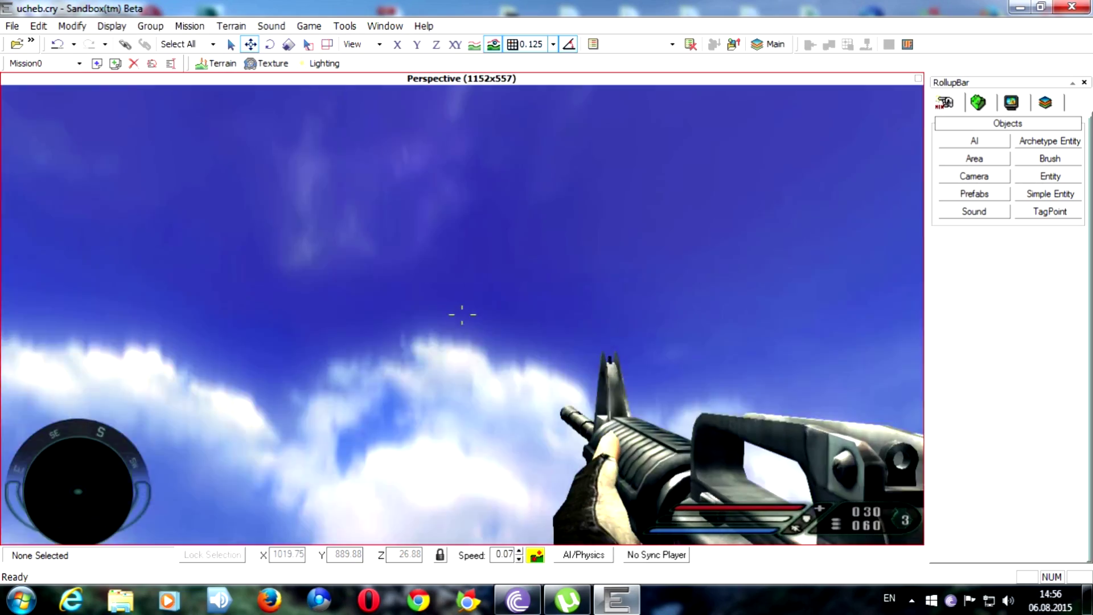
key("w")
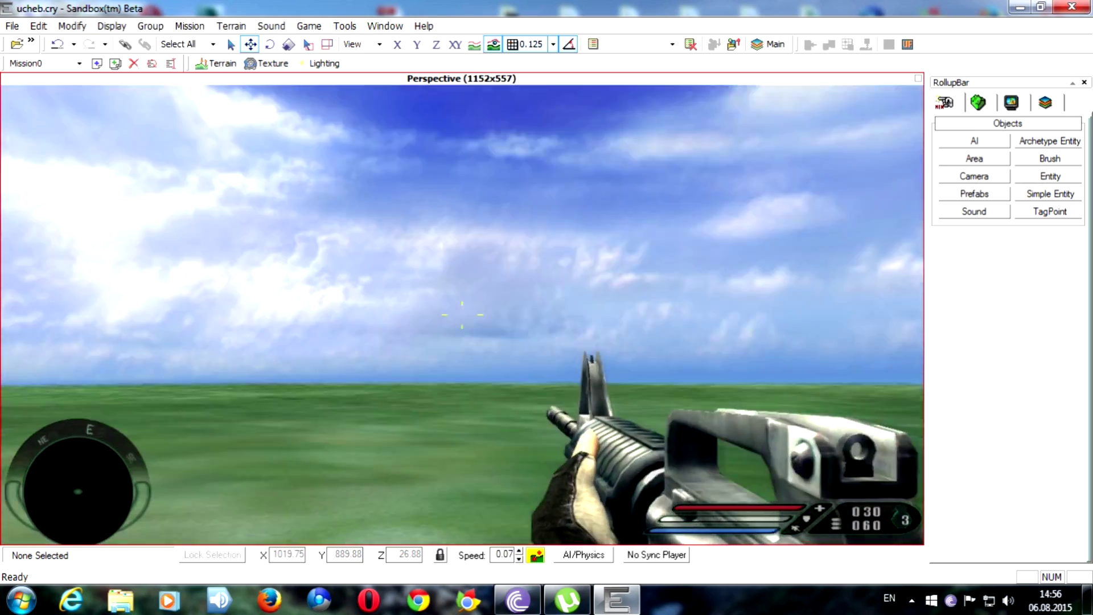
mouse_move(462, 314)
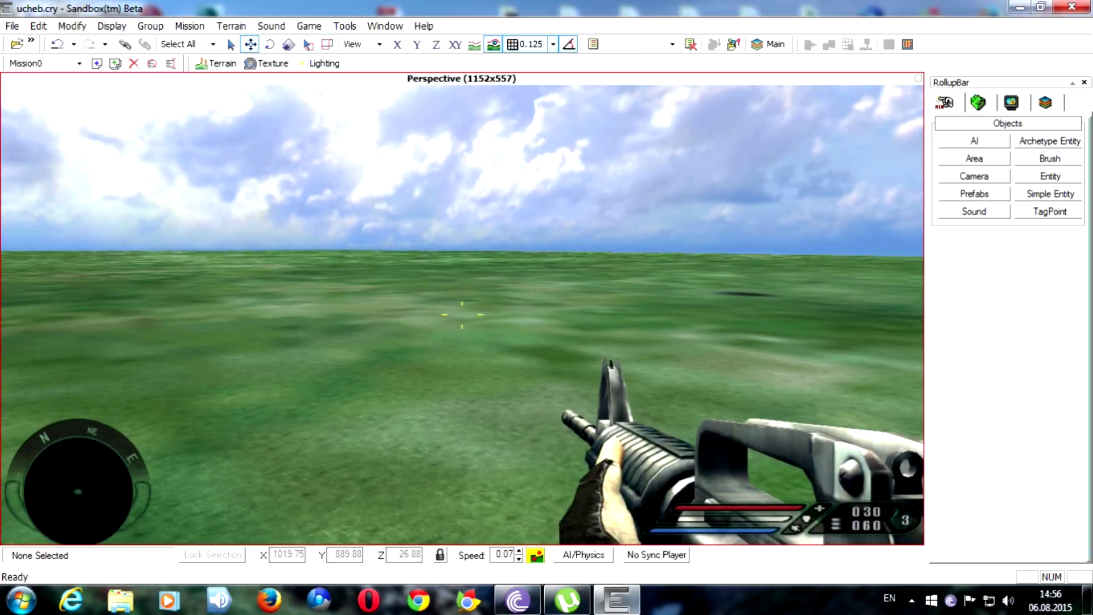
key("Escape")
Select the lift again, examine its entity properties down to the script and event section, and deselect it.
right_click_drag(600, 469, 600, 469)
key("d")
key("w")
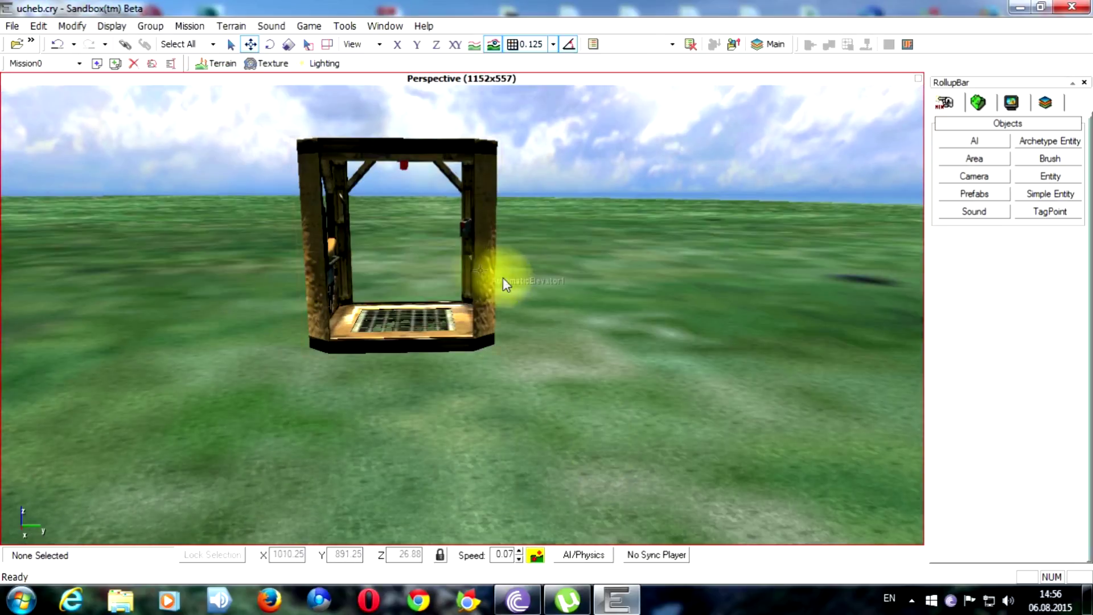
left_click(503, 278)
right_click_drag(548, 346, 545, 346)
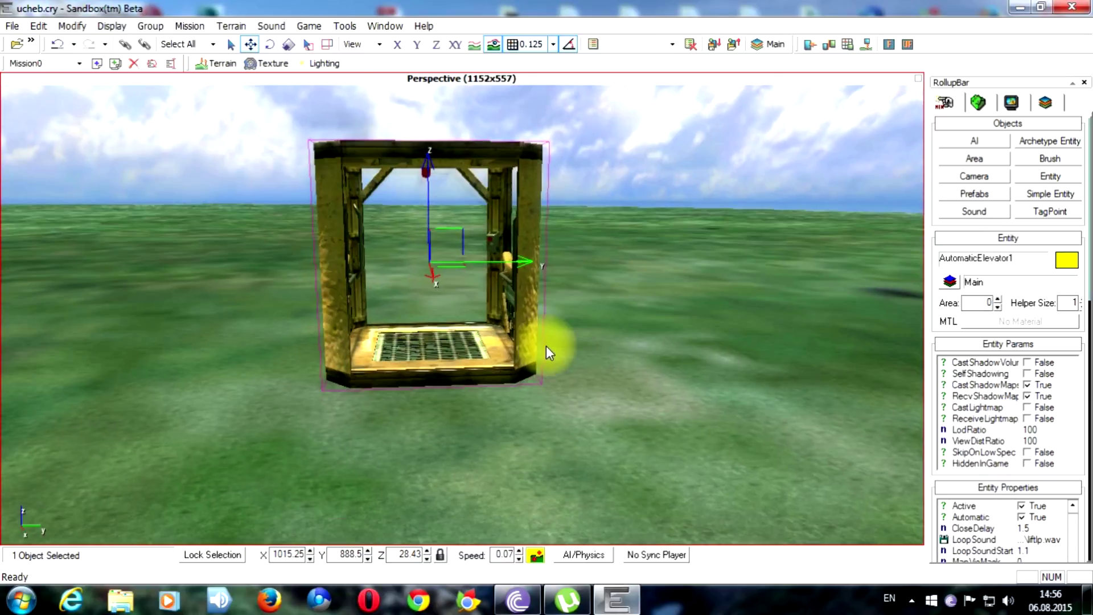
left_click(1087, 478)
left_click_drag(1092, 479, 1092, 480)
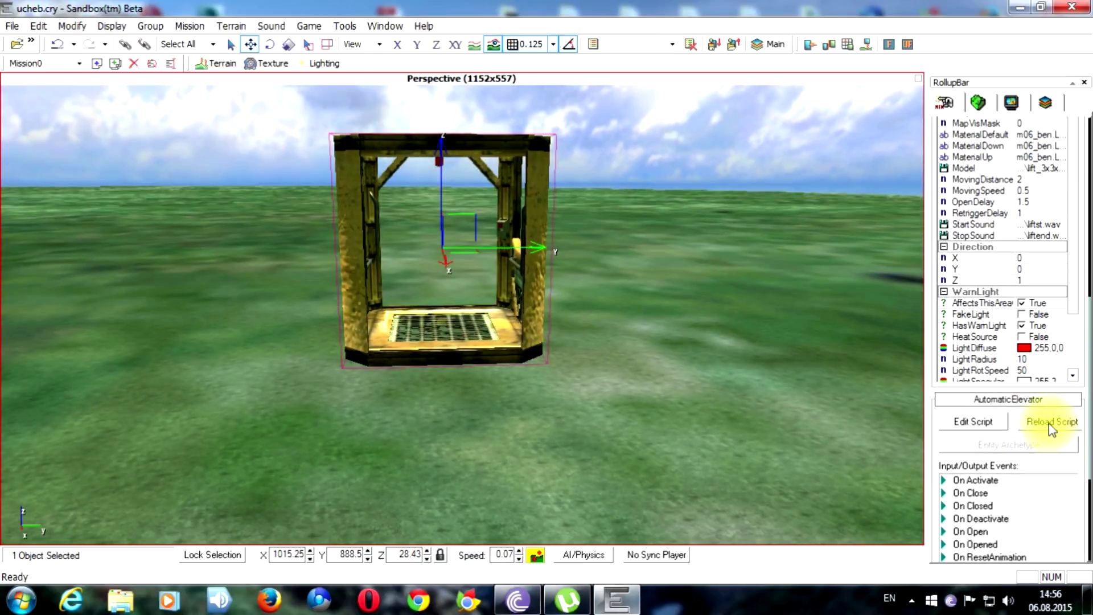
left_click(781, 378)
Playtest the level in game mode by entering the lift and using its red button panel, and return to editing.
key("ctrl+g")
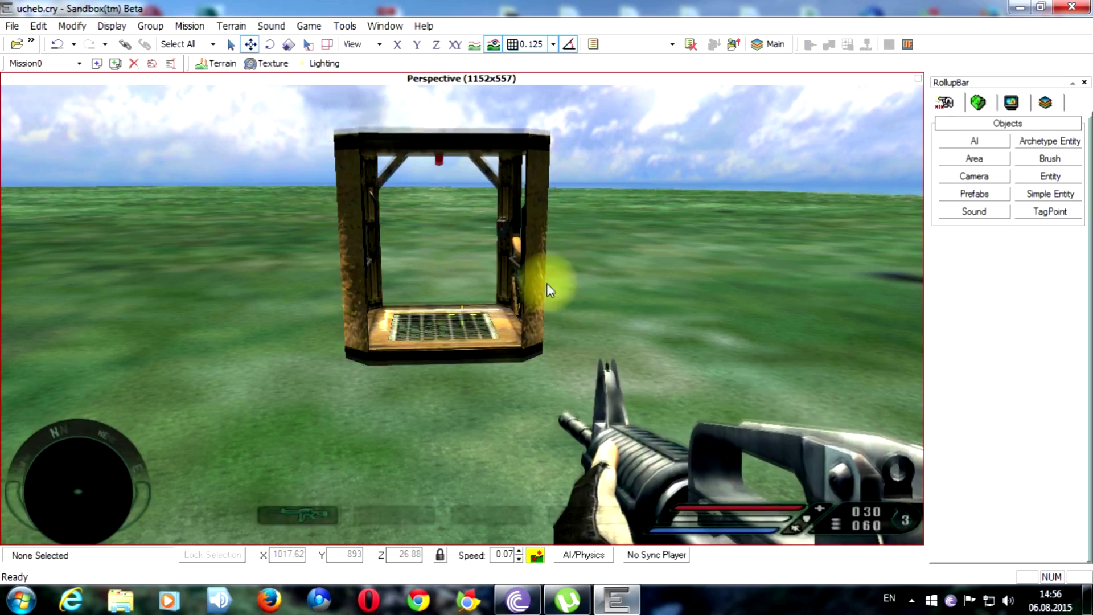
key("w")
key("w")
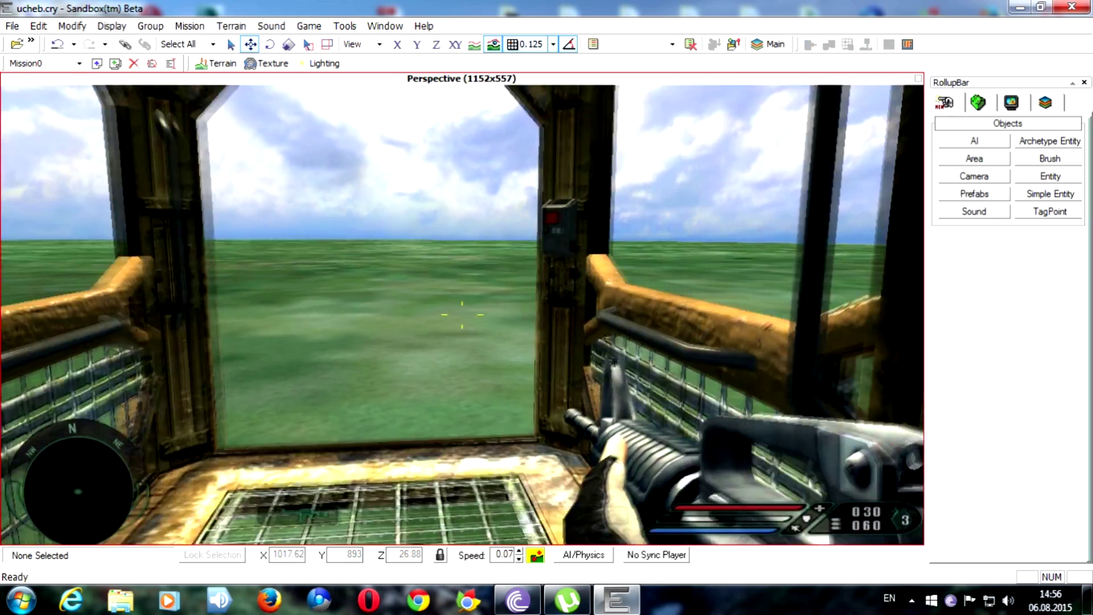
left_click(548, 285)
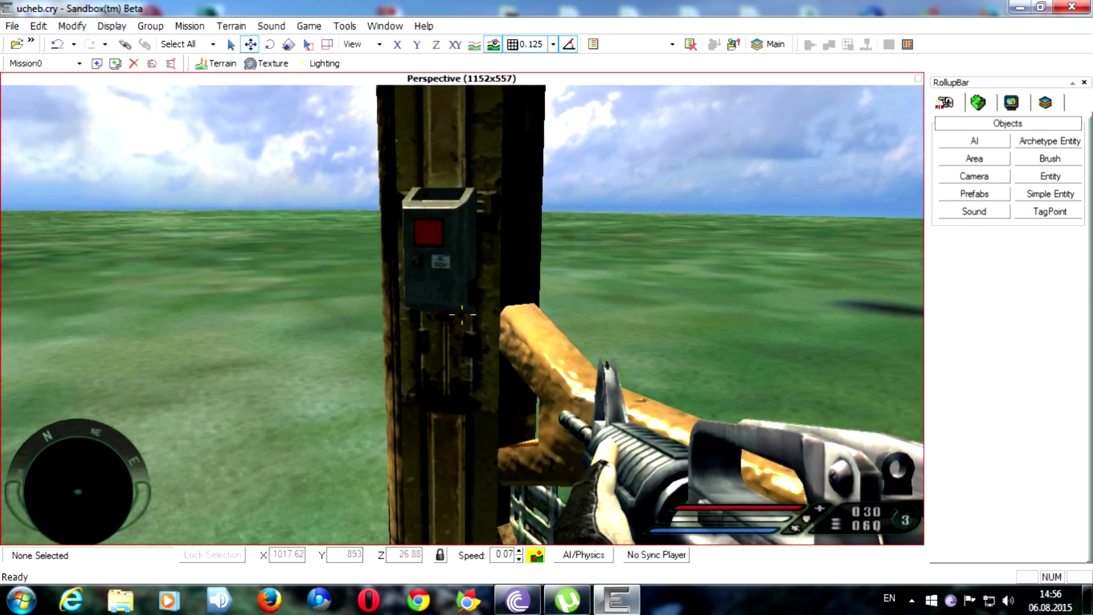
key("f")
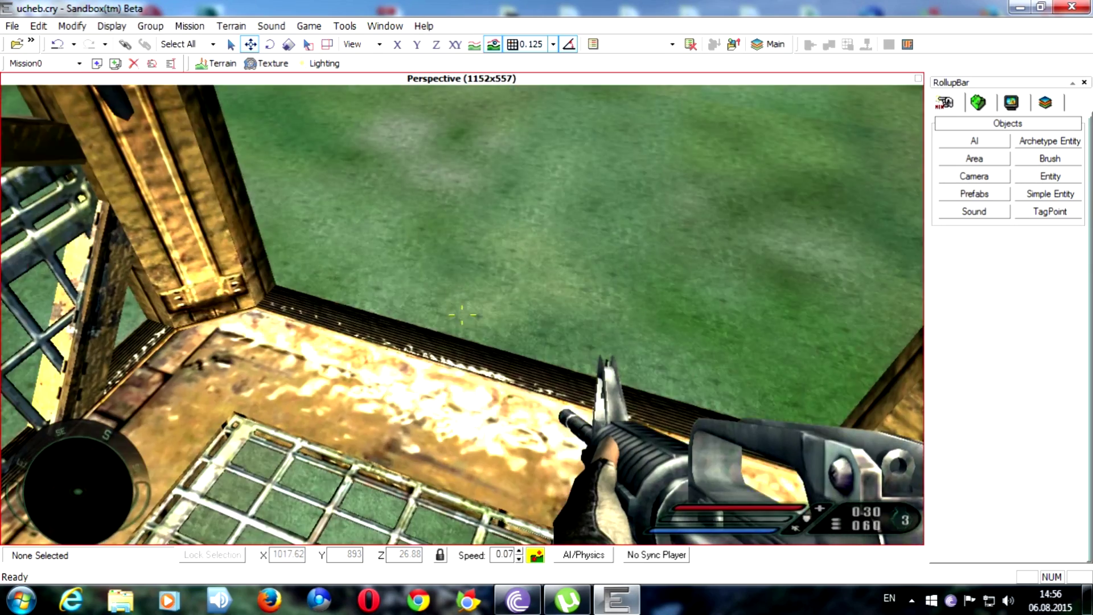
key("w")
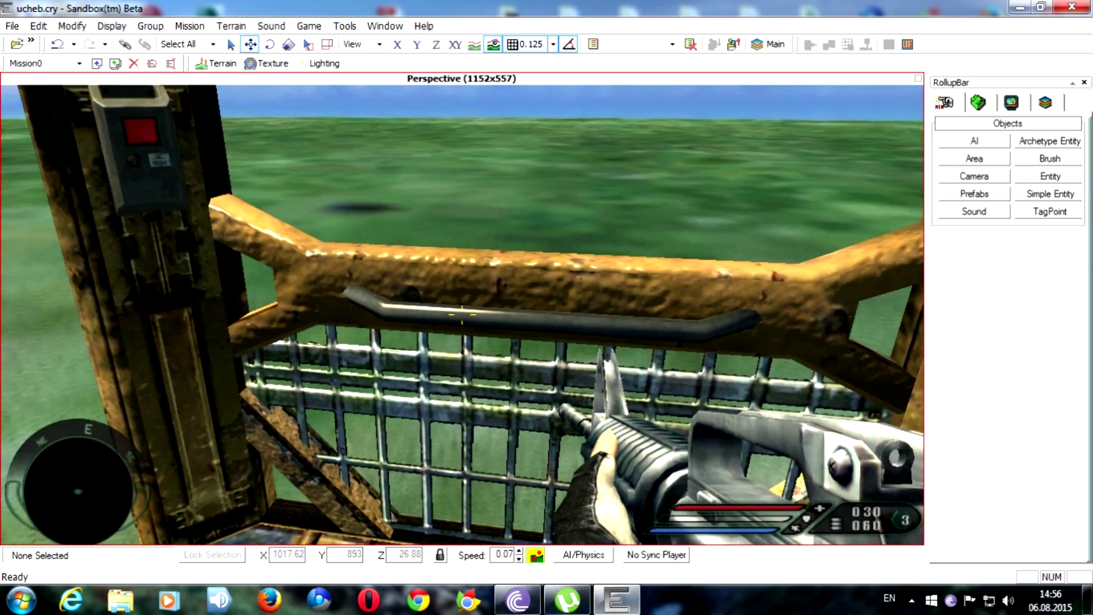
key("w")
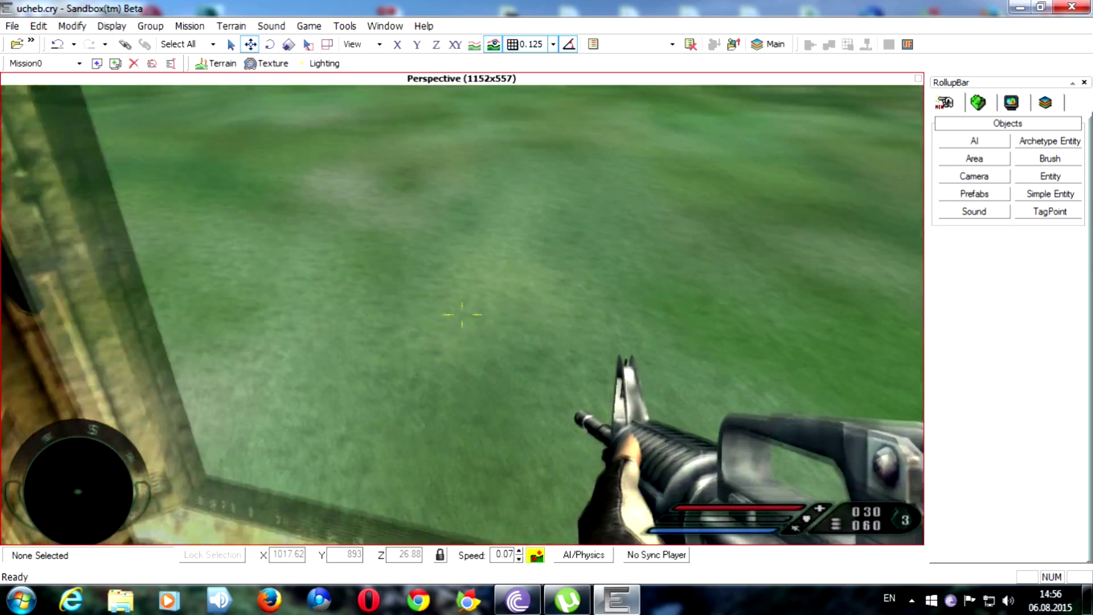
key("s")
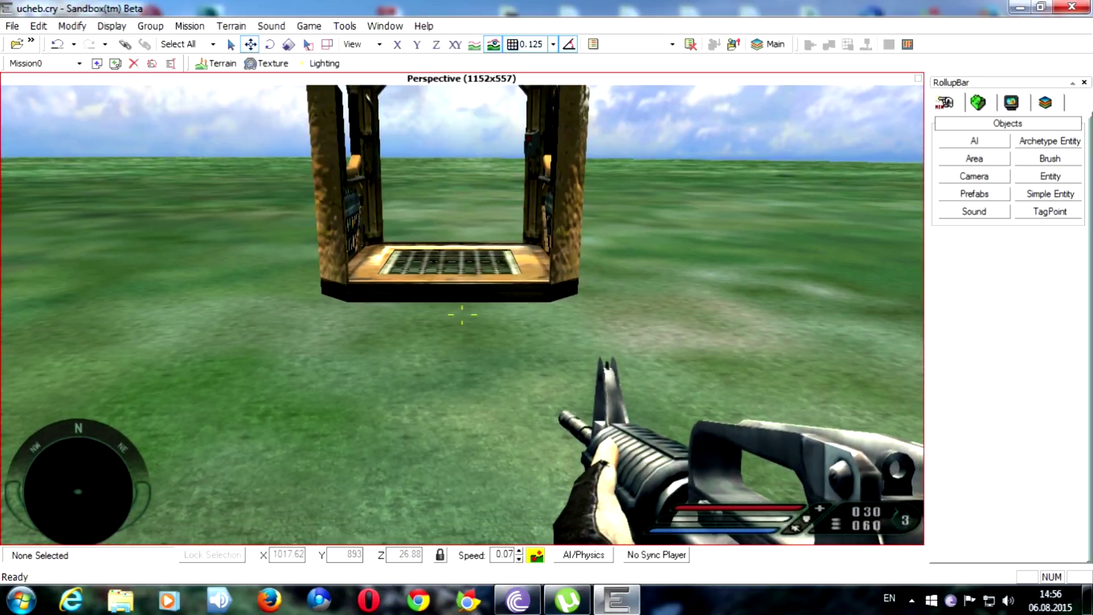
key("Escape")
key("s")
right_click_drag(678, 342, 678, 342)
key("s")
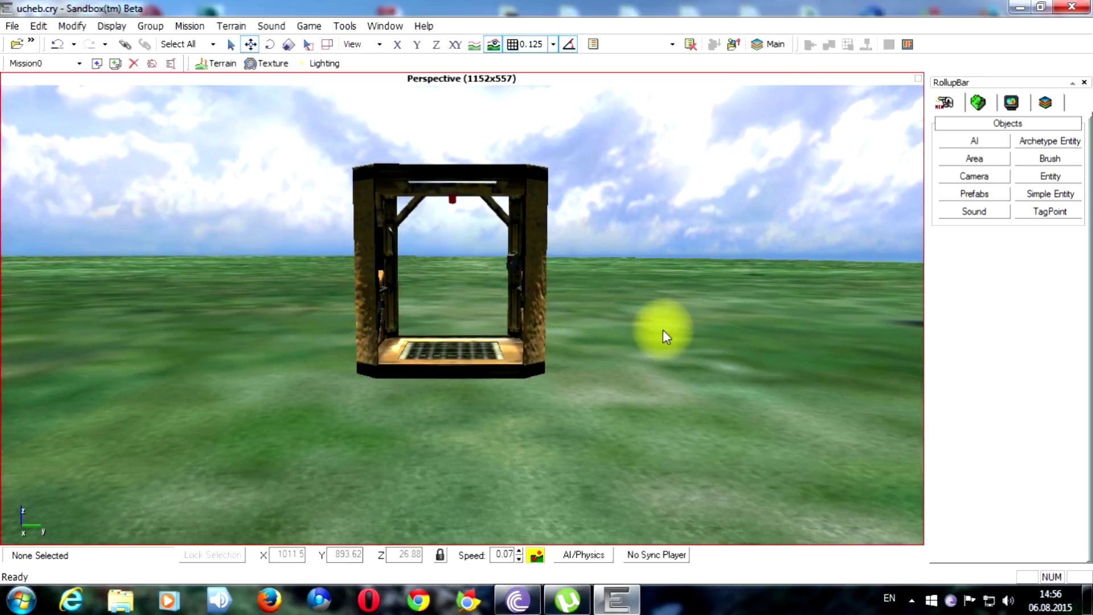
Select the lift and examine its entity properties, in particular the Automatic setting, while viewing the model.
left_click(541, 276)
key("w")
right_click_drag(626, 289, 675, 308)
key("s")
scroll(675, 308, "up", 1)
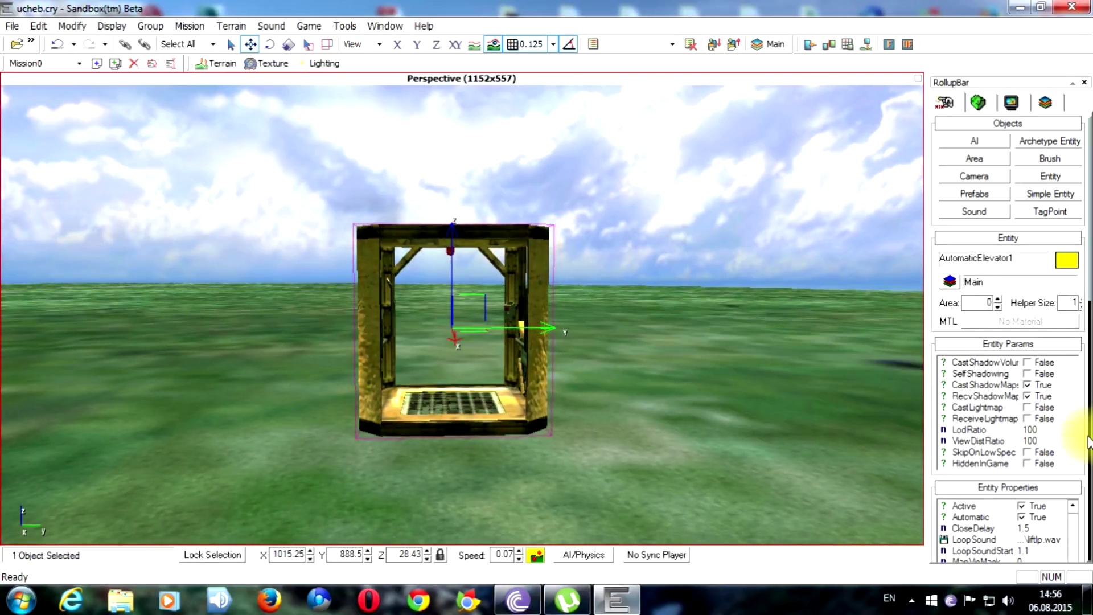
scroll(1076, 444, "down", 5)
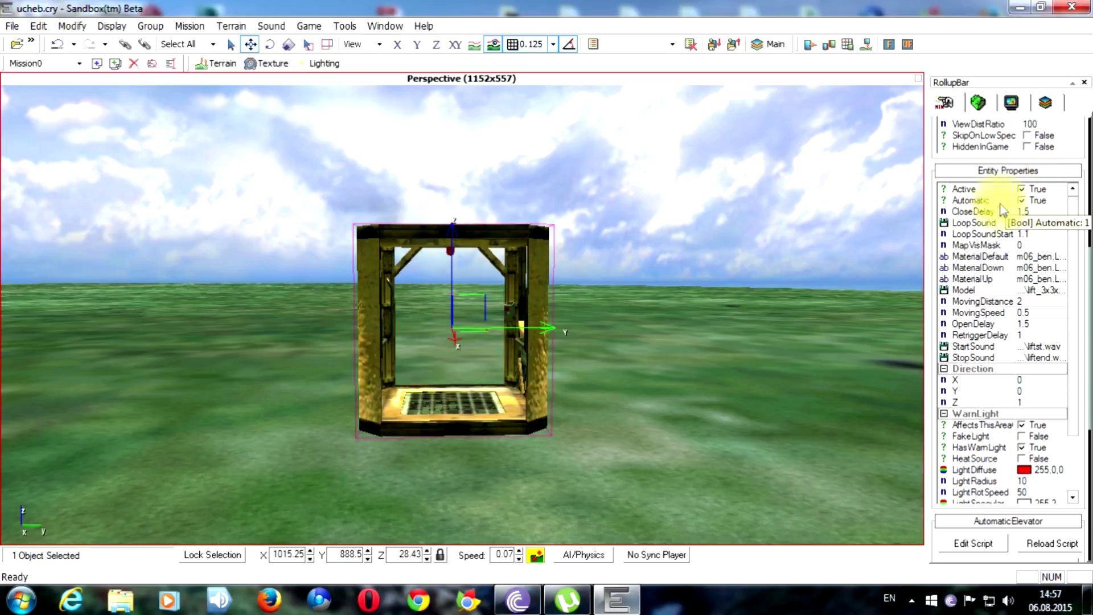
right_click_drag(749, 264, 749, 264)
key("w")
scroll(750, 263, "down", 3)
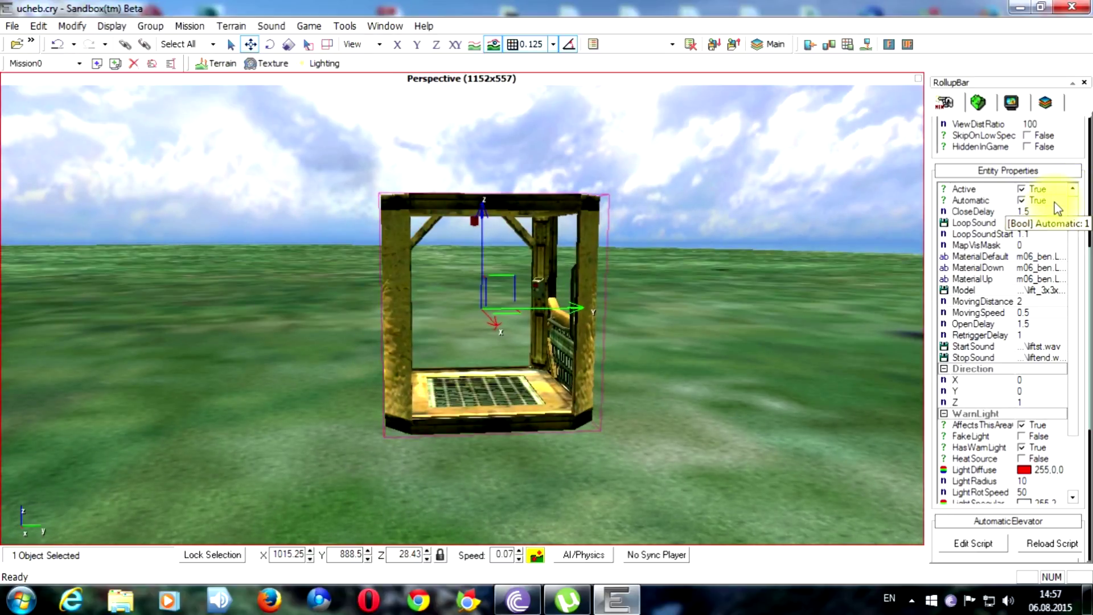
scroll(745, 227, "up", 3)
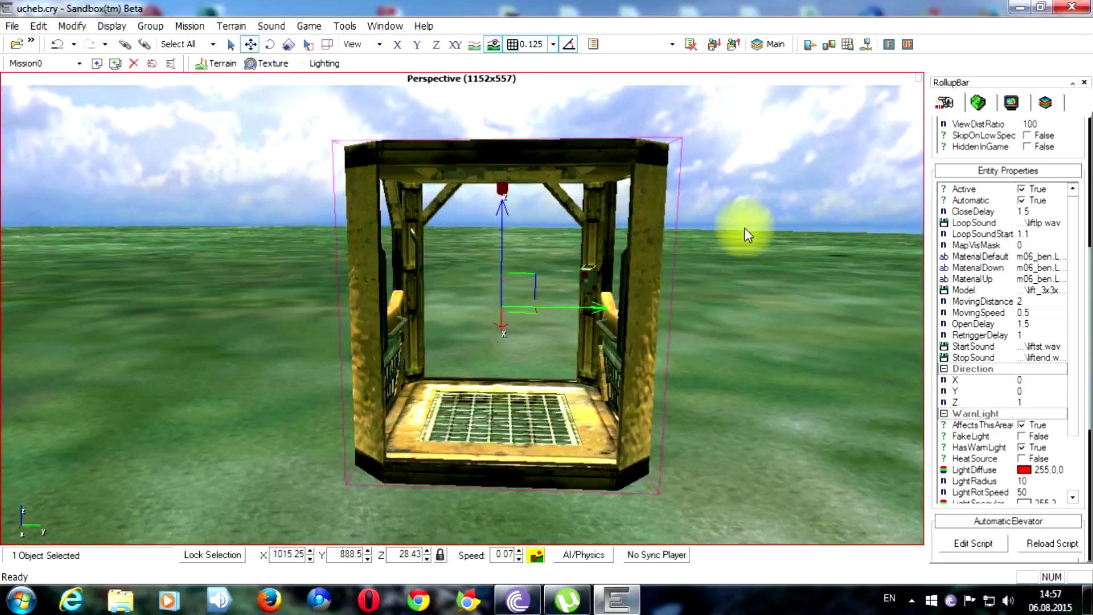
scroll(745, 228, "down", 3)
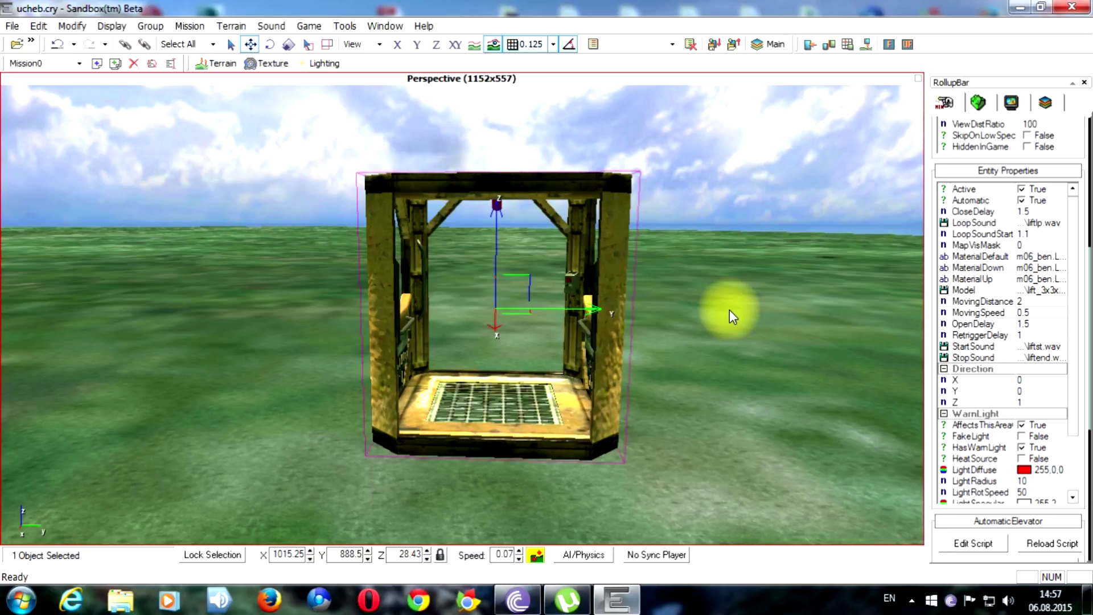
right_click_drag(715, 317, 708, 327)
right_click_drag(681, 171, 685, 114)
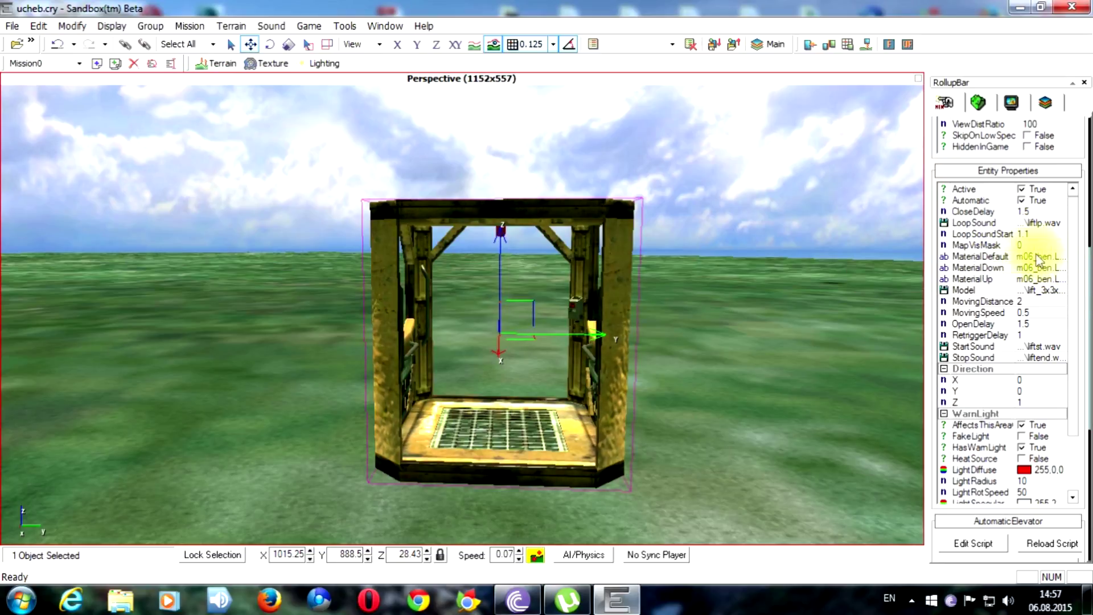
Inspect the lift's MaterialDefault, MaterialDown, MaterialUp and Model property values.
left_click(976, 258)
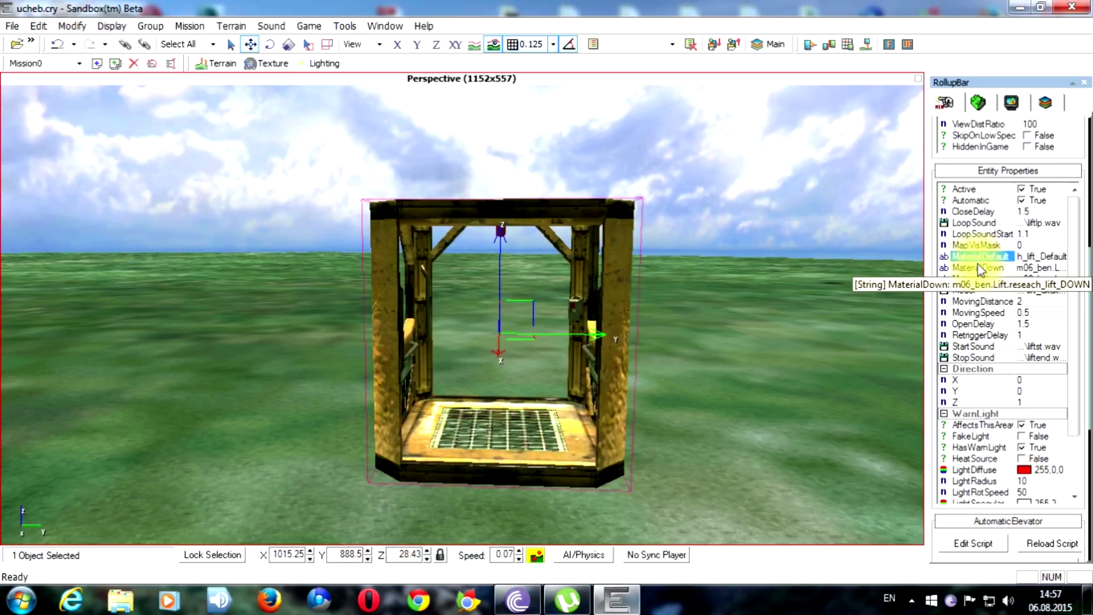
left_click(991, 269)
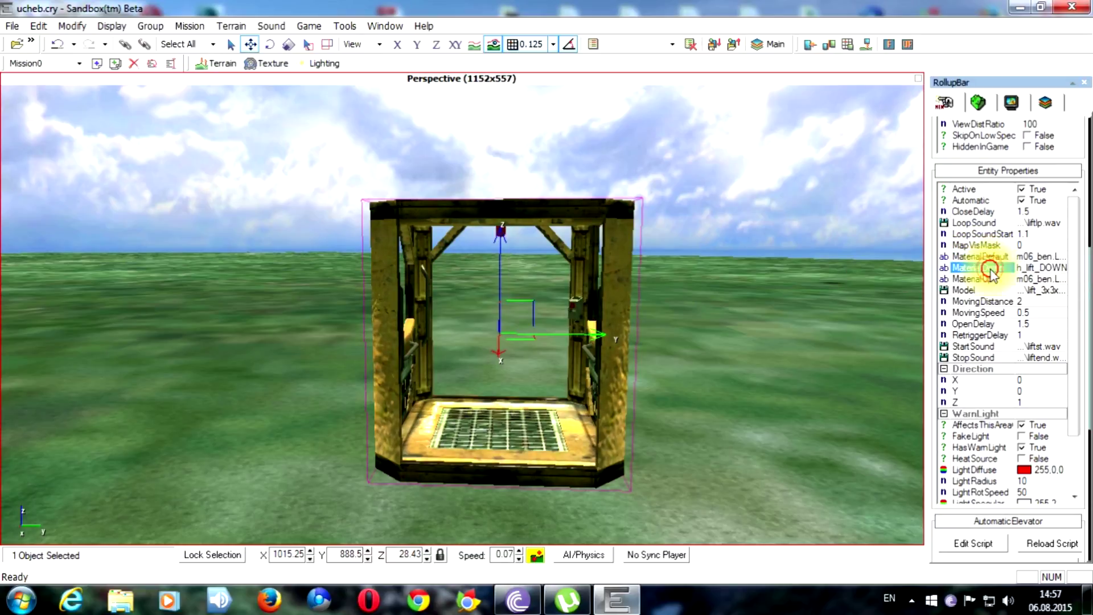
left_click(991, 279)
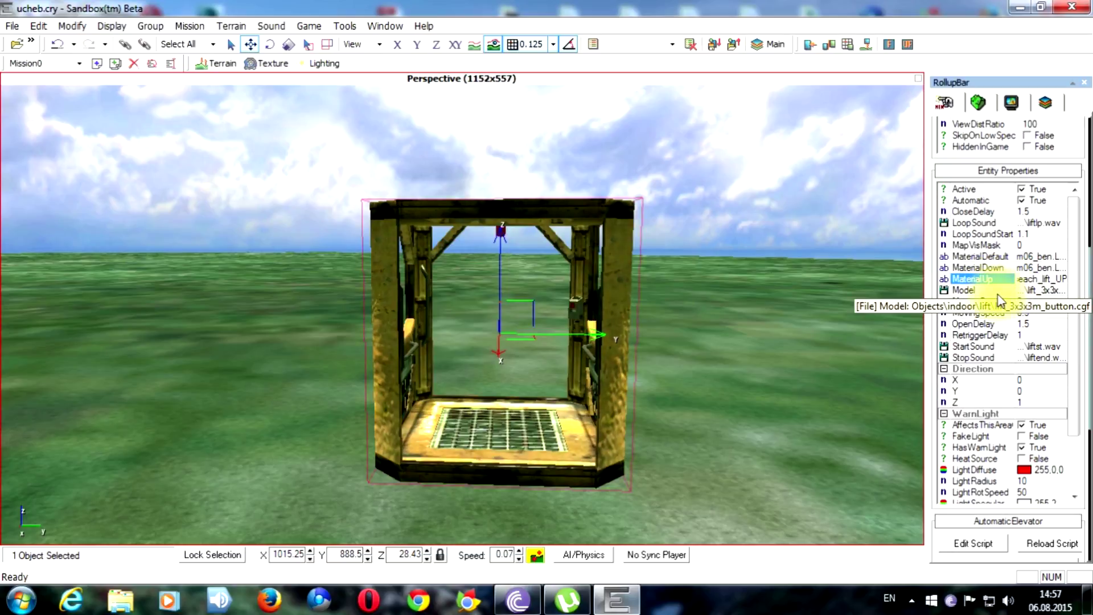
left_click(1047, 290)
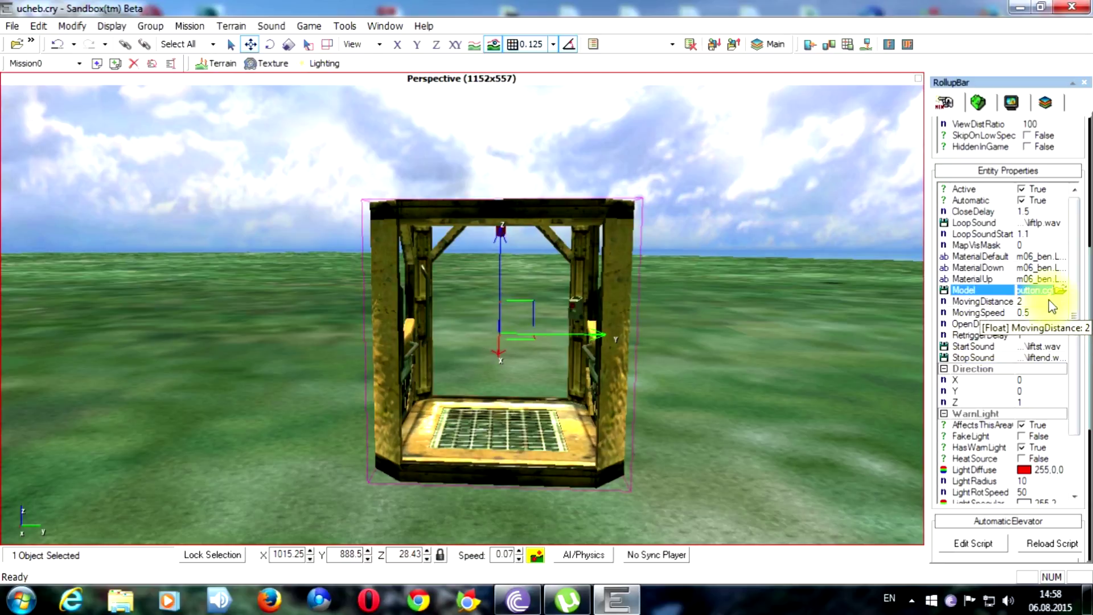
Set the lift's MovingDistance to 5 and deselect it.
left_click(1048, 301)
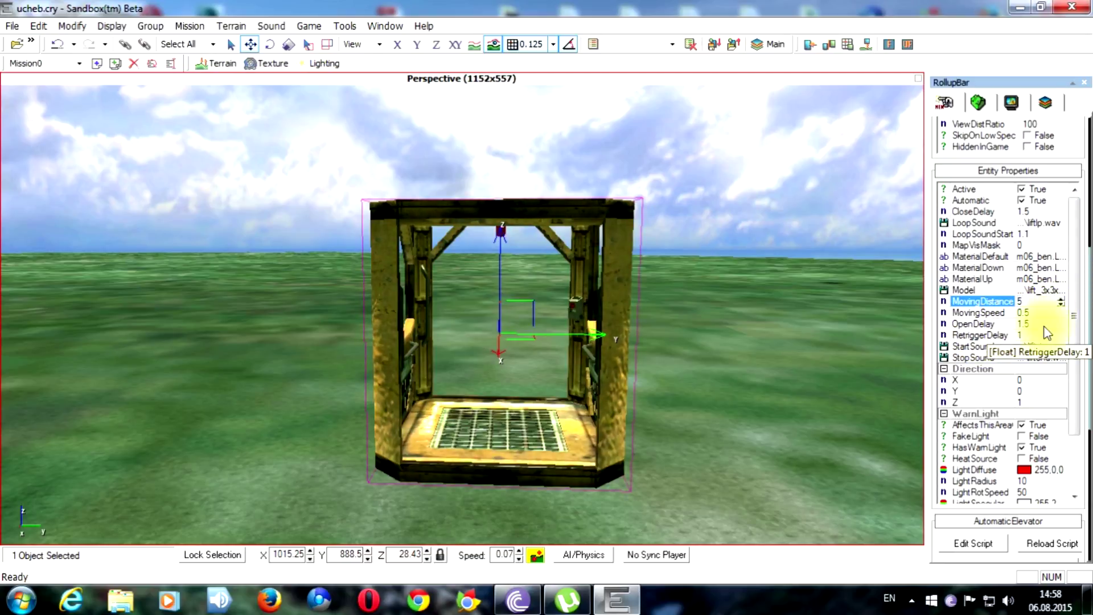
left_click(828, 370)
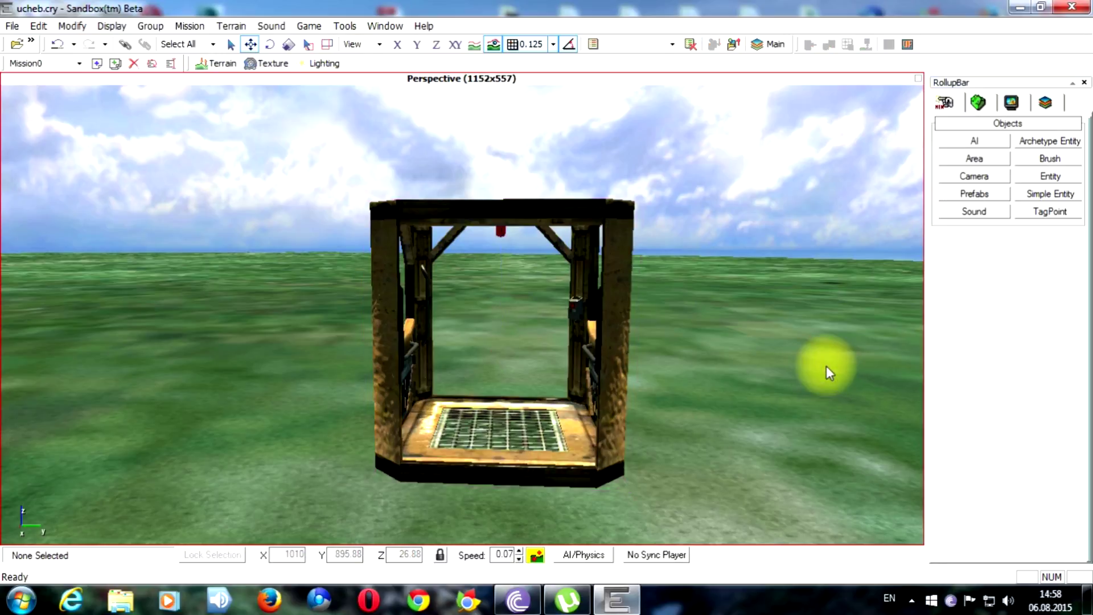
Ride the lift in game mode to test its new moving distance, and step out and return to editing.
key("ctrl+g")
key("w")
key("w")
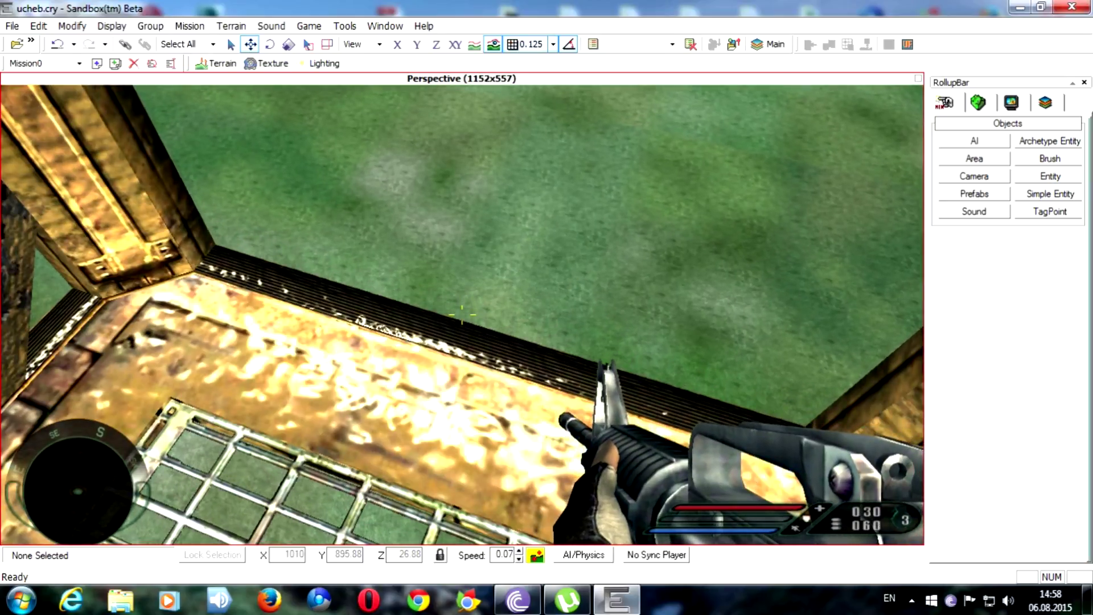
left_click(549, 288)
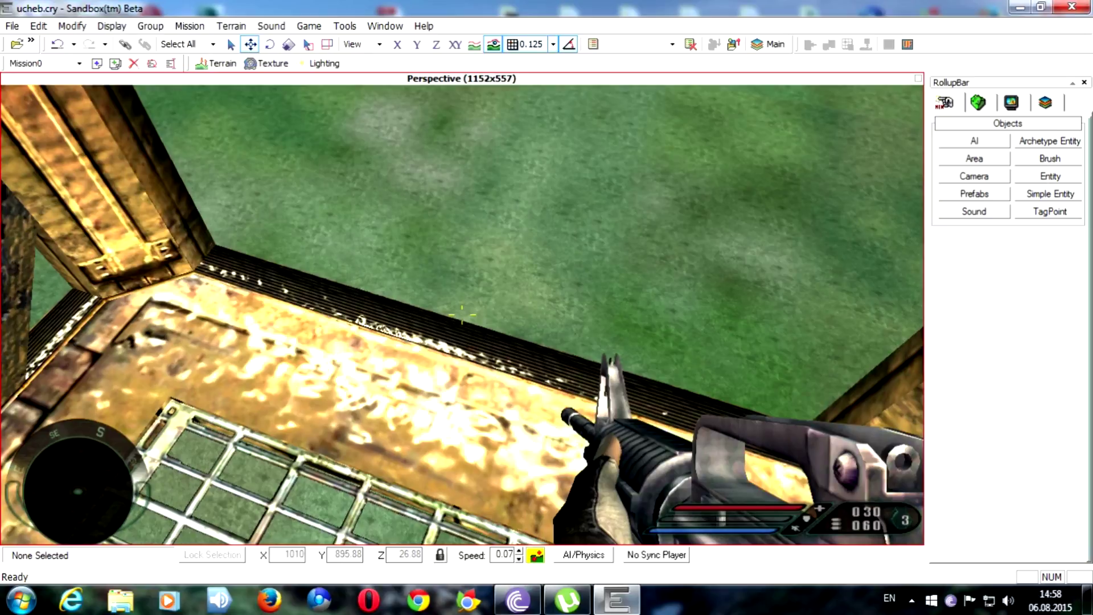
left_click(546, 288)
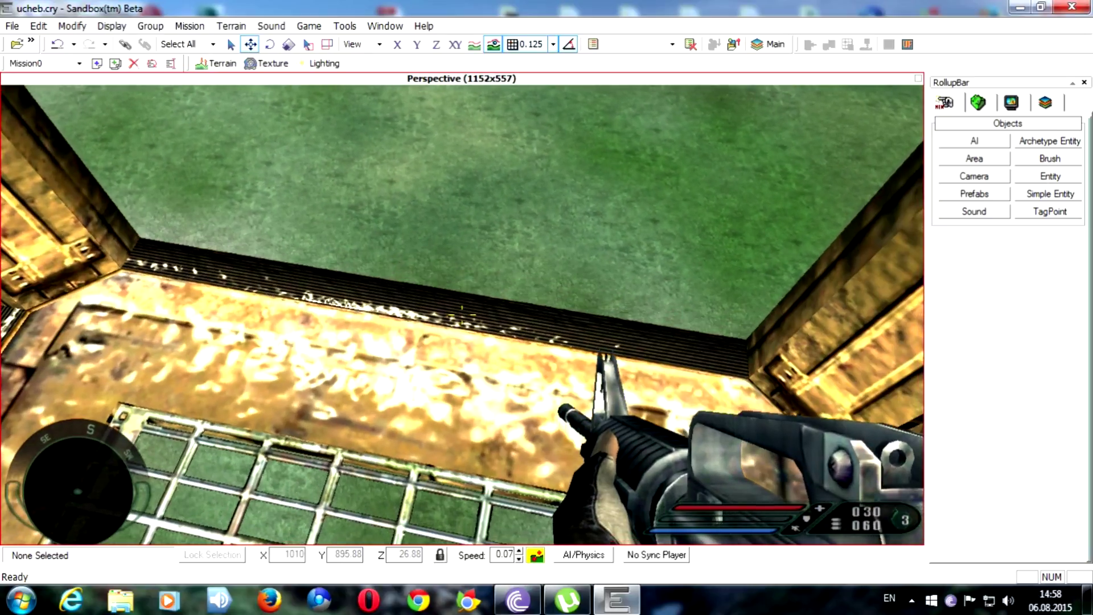
left_click(549, 288)
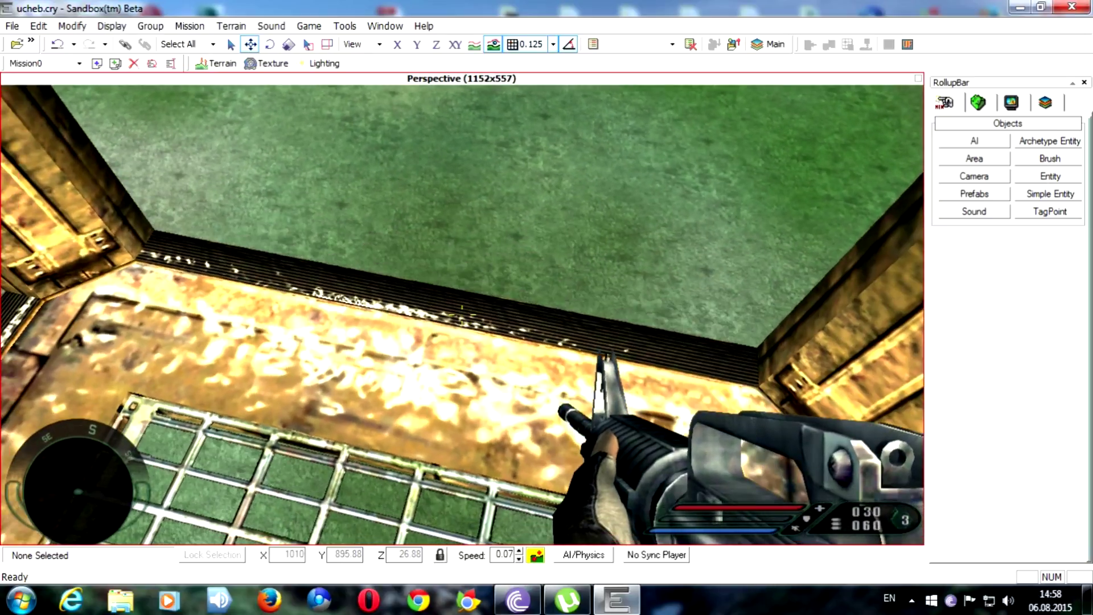
left_click(549, 289)
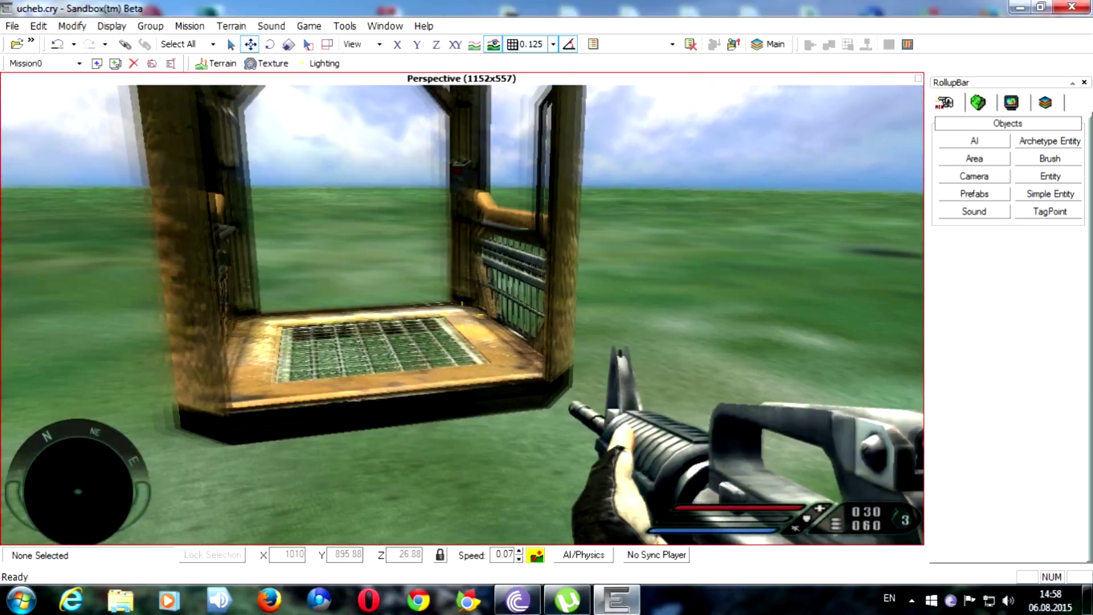
key("s")
key("Escape")
right_click_drag(548, 289, 547, 298)
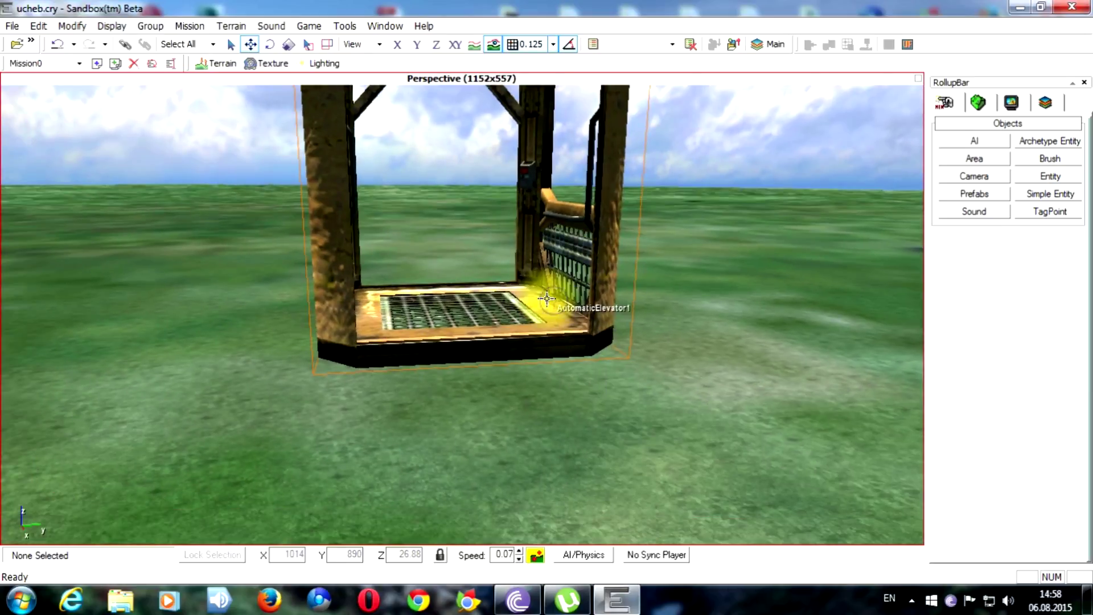
Select the lift again, change its MovingSpeed property, and deselect it.
left_click(547, 298)
scroll(1076, 456, "down", 10)
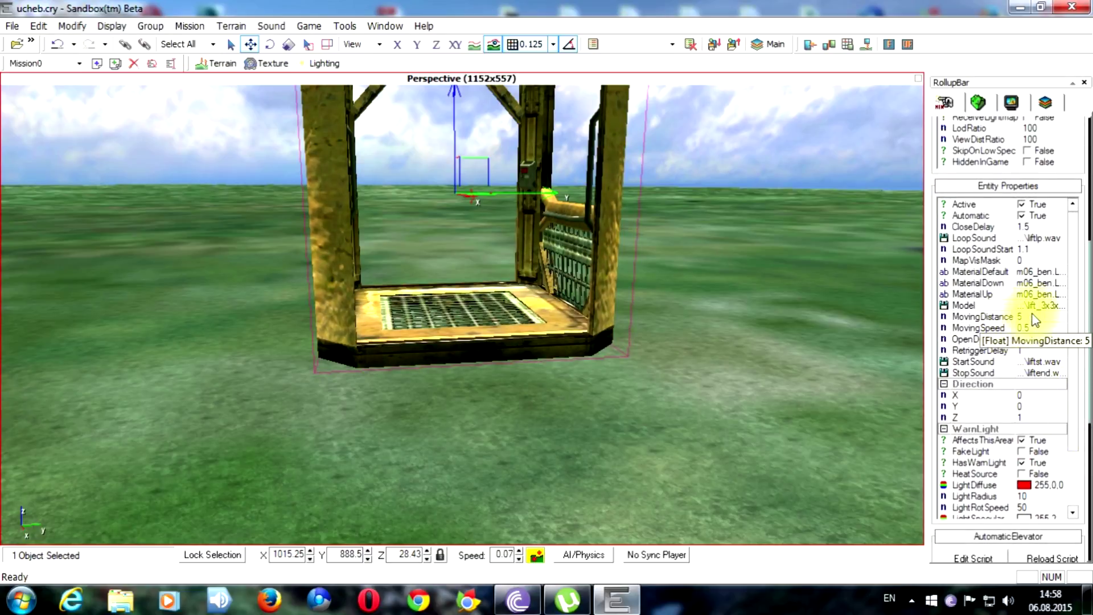
right_click_drag(673, 278, 673, 278)
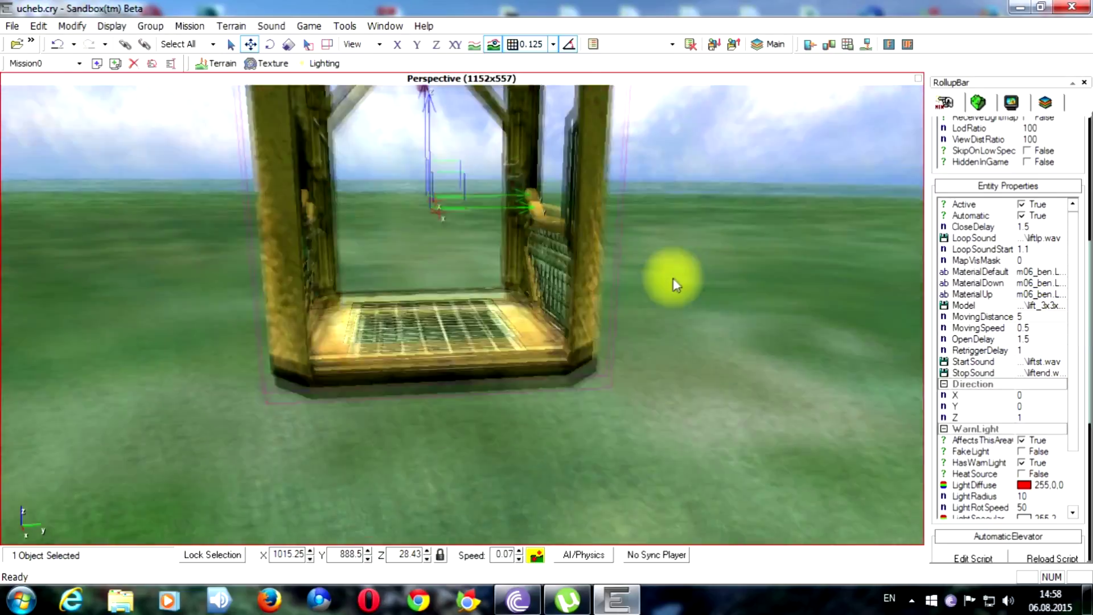
scroll(672, 278, "down", 5)
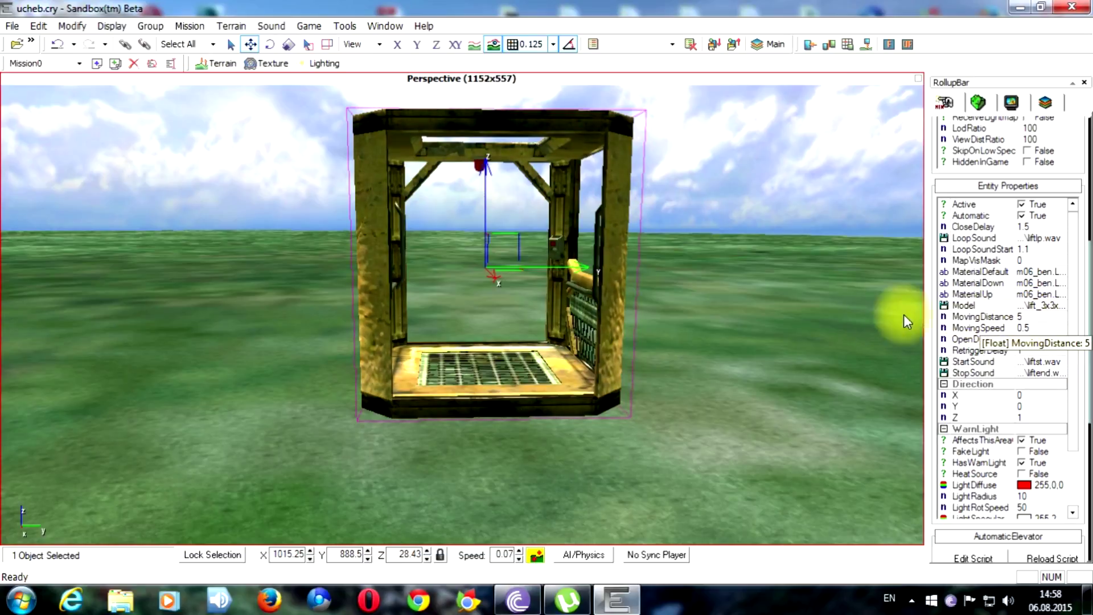
left_click(1028, 328)
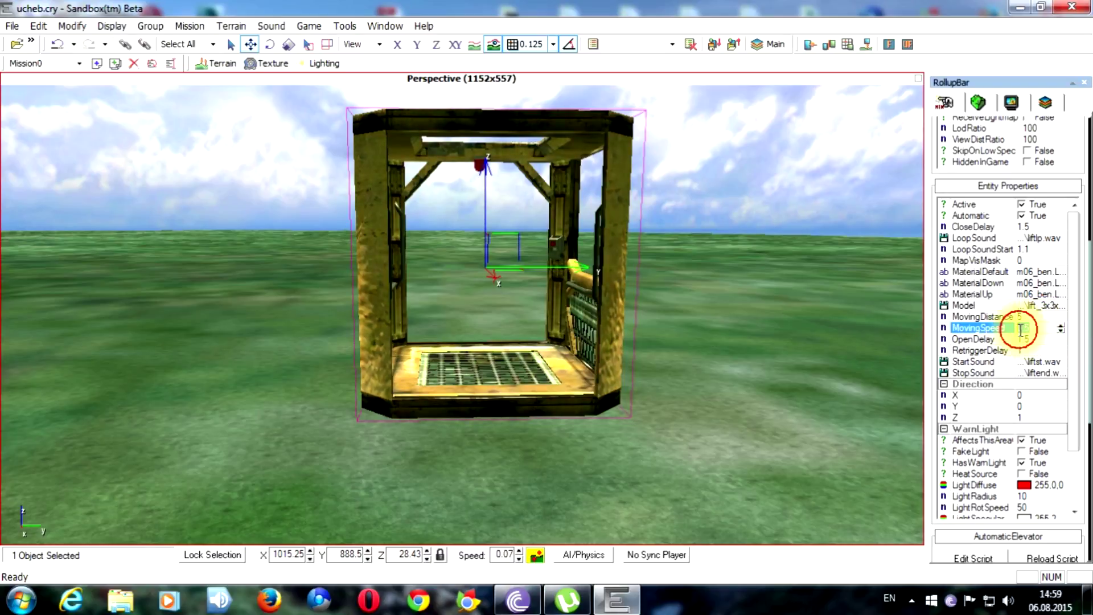
left_click(1019, 354)
left_click(811, 372)
Test the lift's changed moving speed by riding it in game mode, and return to editing.
key("ctrl+g")
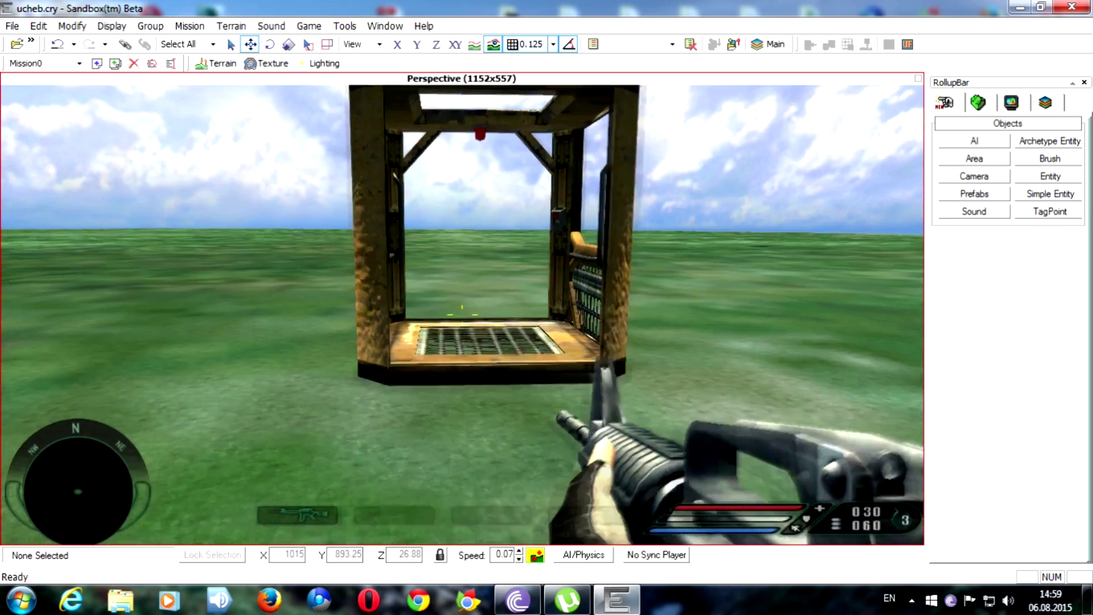
key("w")
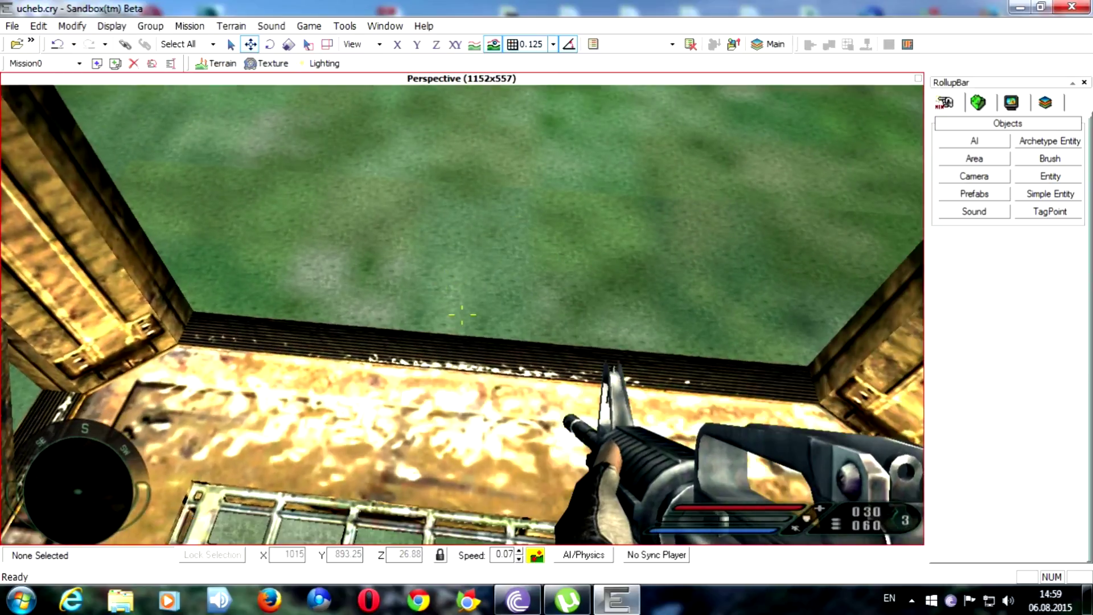
key("w")
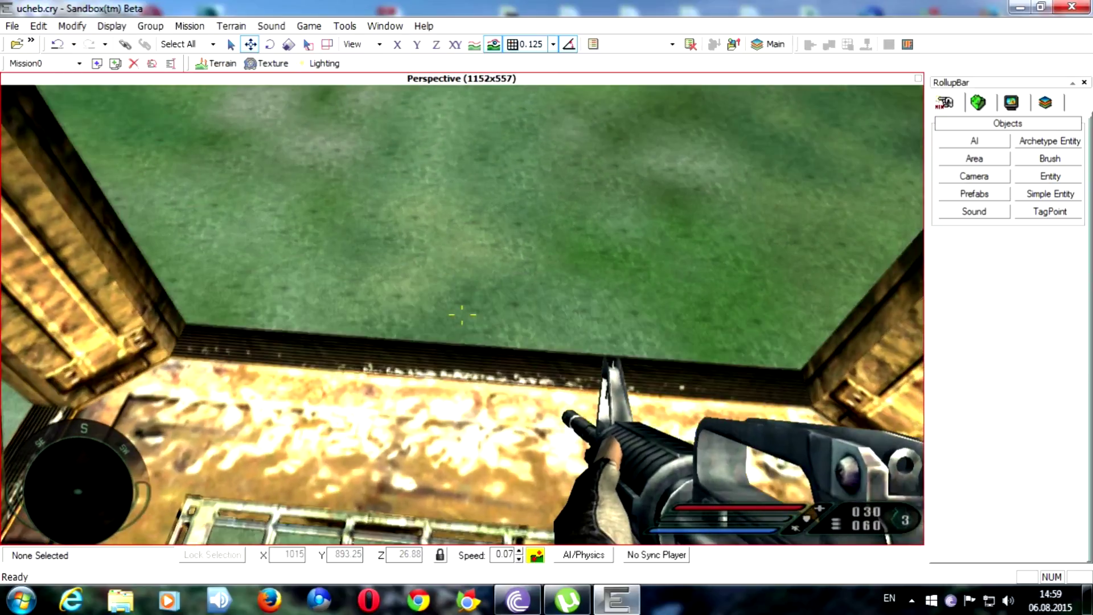
key("s")
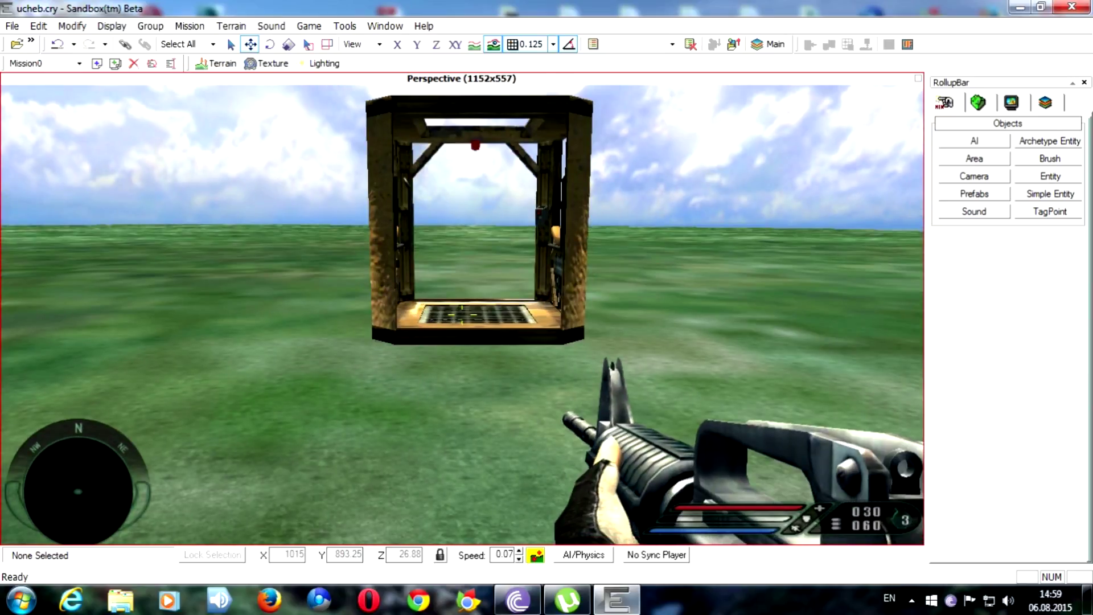
key("Escape")
right_click_drag(593, 313, 593, 313)
key("w")
key("s")
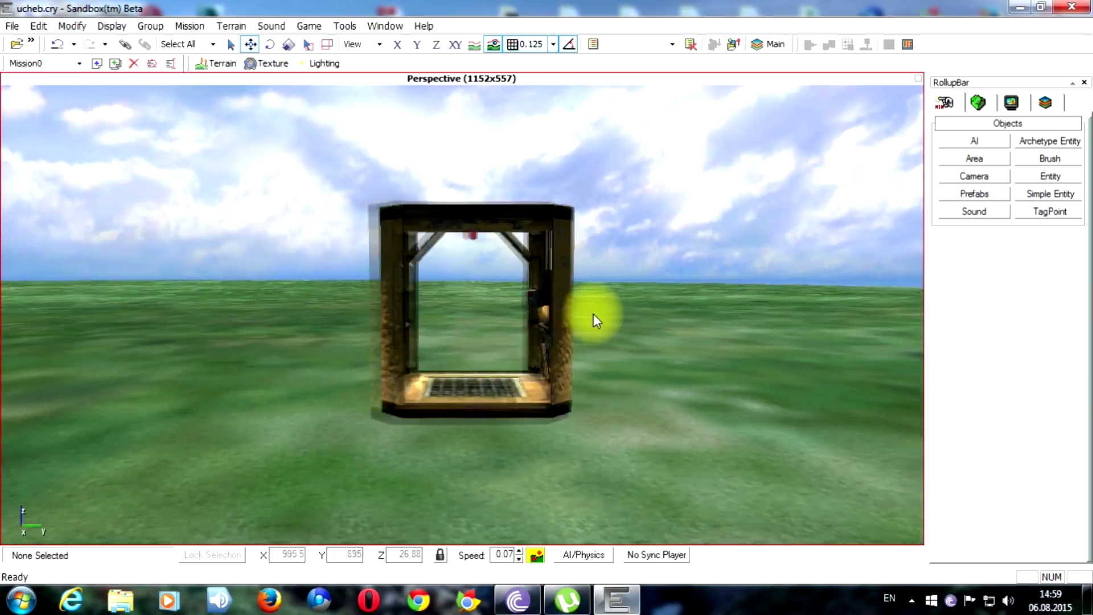
Select the lift, review its entity properties such as CloseDelay, OpenDelay and MovingSpeed, and deselect it.
key("w")
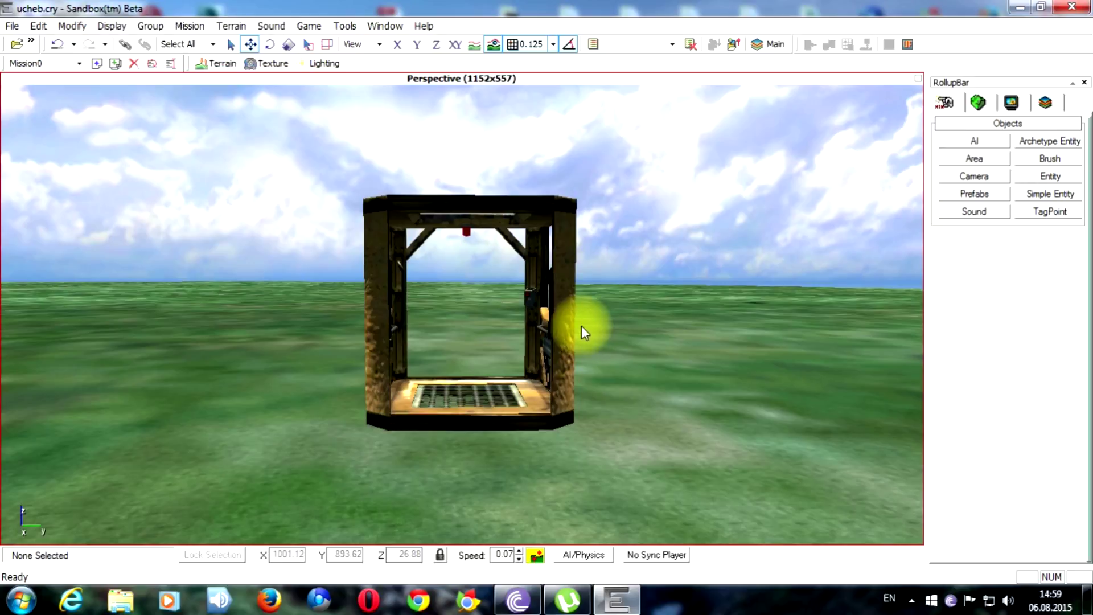
left_click(559, 322)
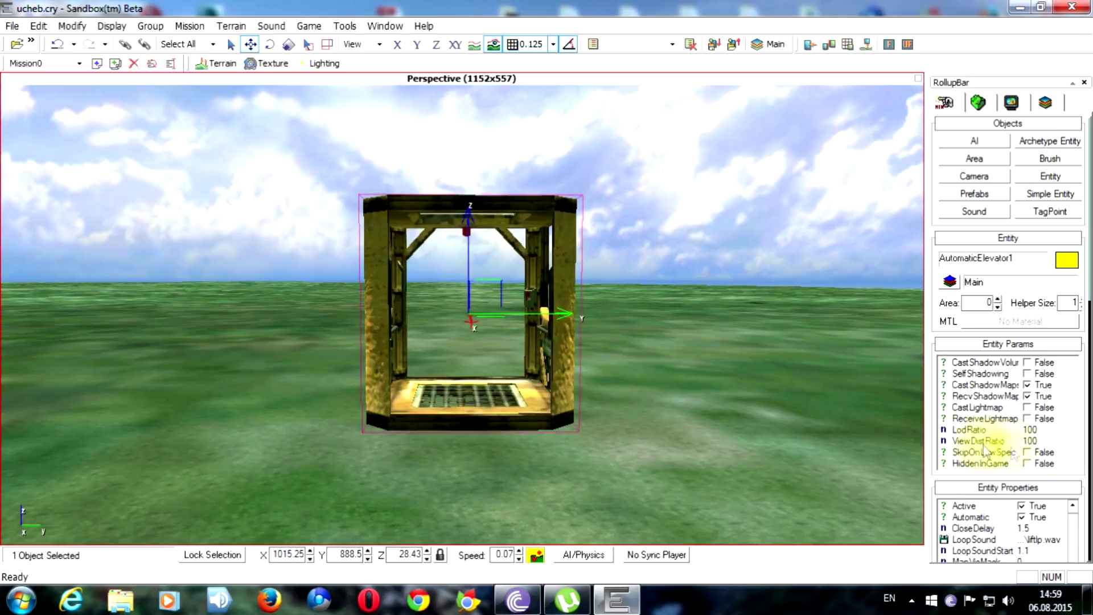
mouse_move(1089, 450)
left_mouse_down()
mouse_move(1087, 478)
mouse_move(1085, 430)
left_mouse_up()
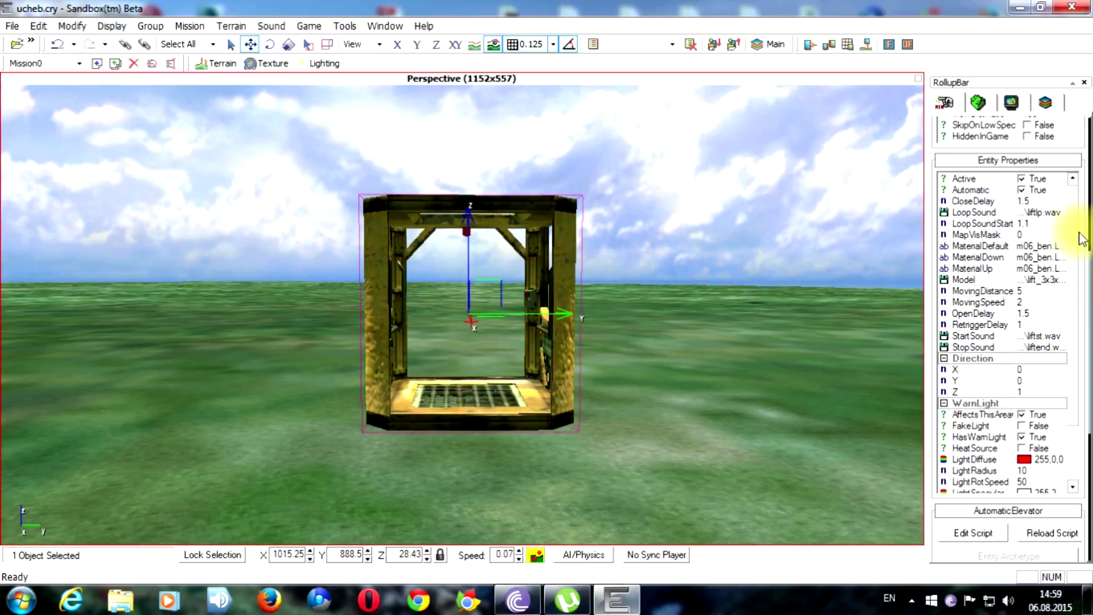
left_click_drag(1089, 242, 1089, 219)
left_click(788, 326)
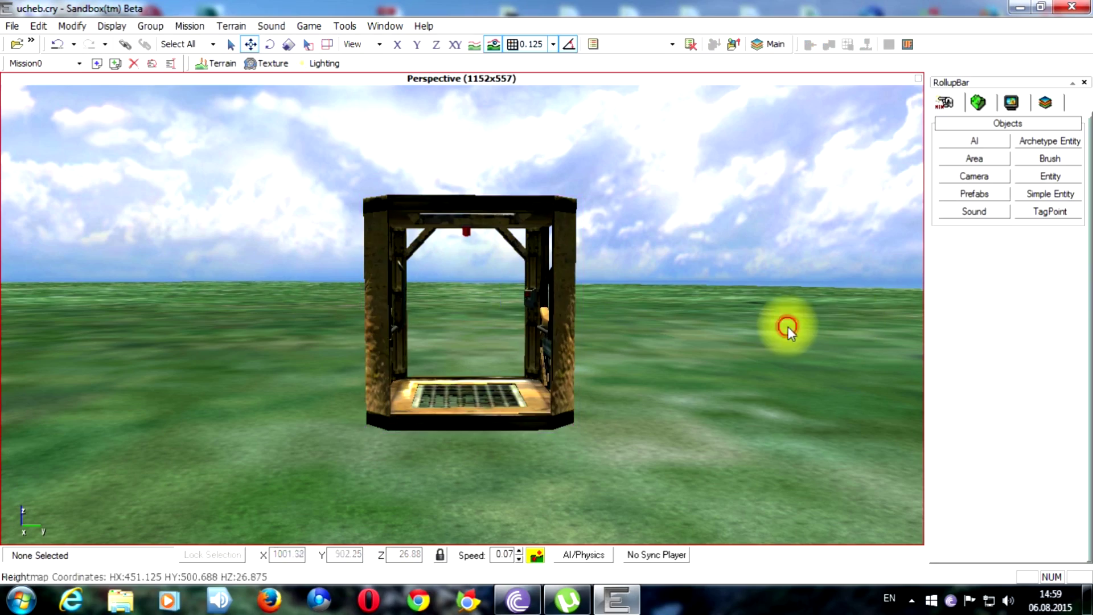
Ride the lift in game mode to observe its current opening and closing delays, and return to editing.
key("ctrl+g")
key("w")
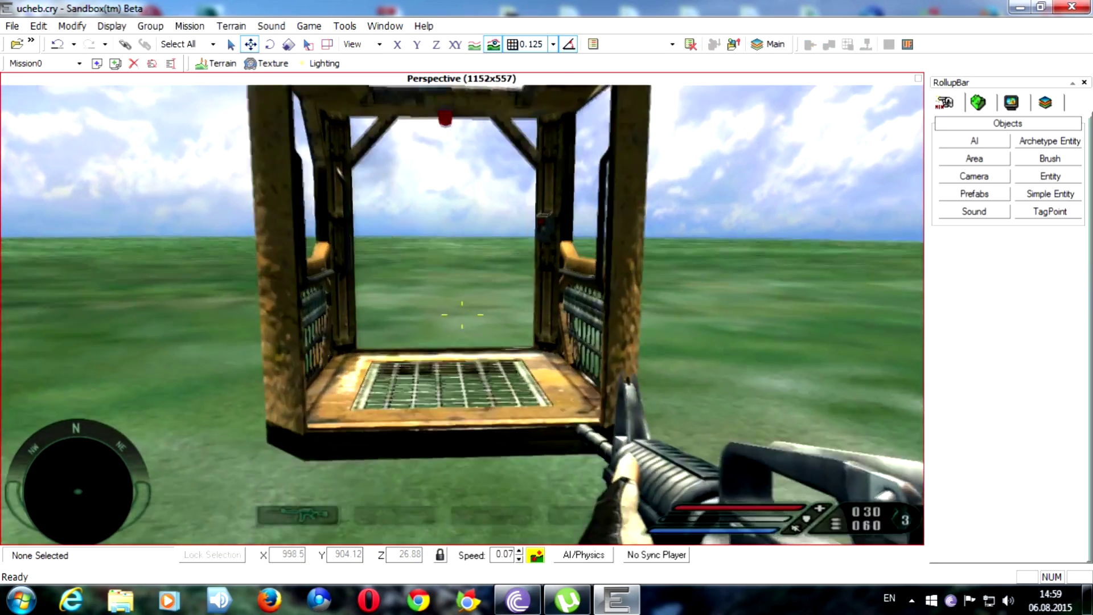
key("w")
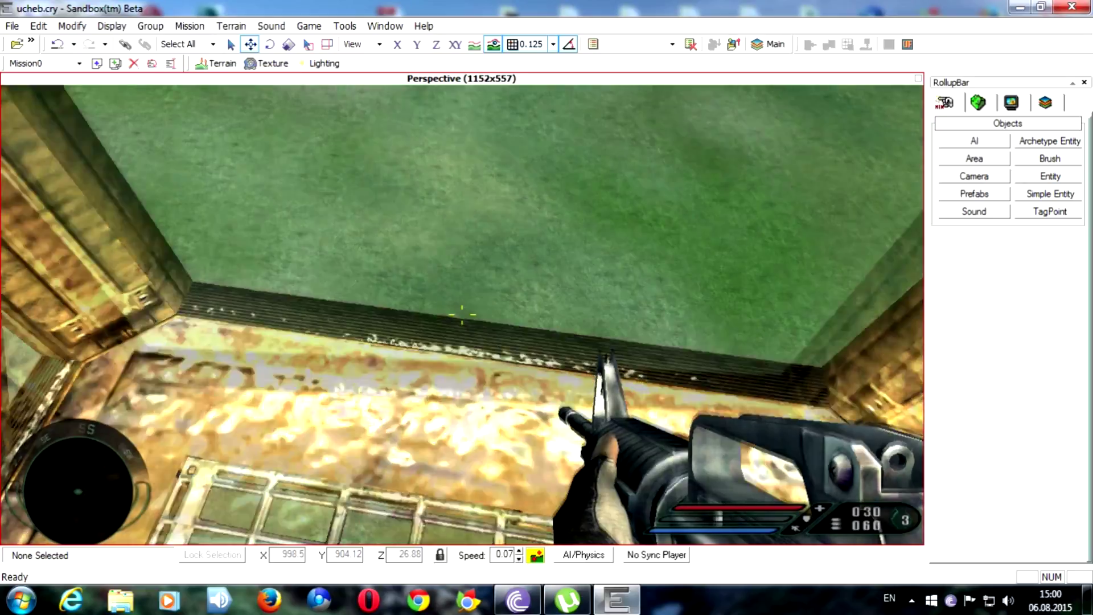
key("w")
key("s")
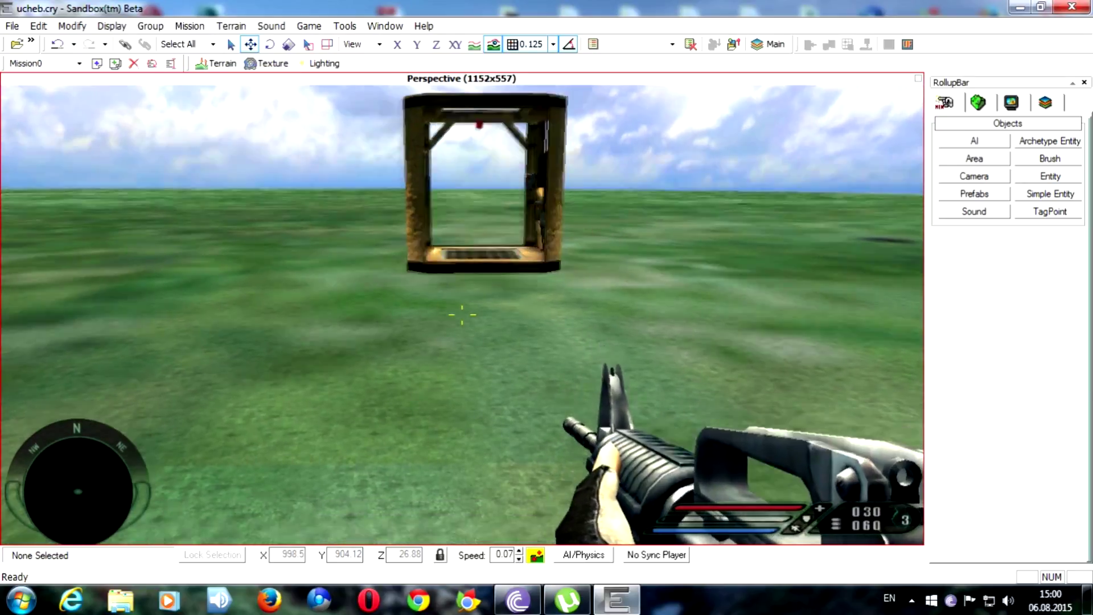
key("Escape")
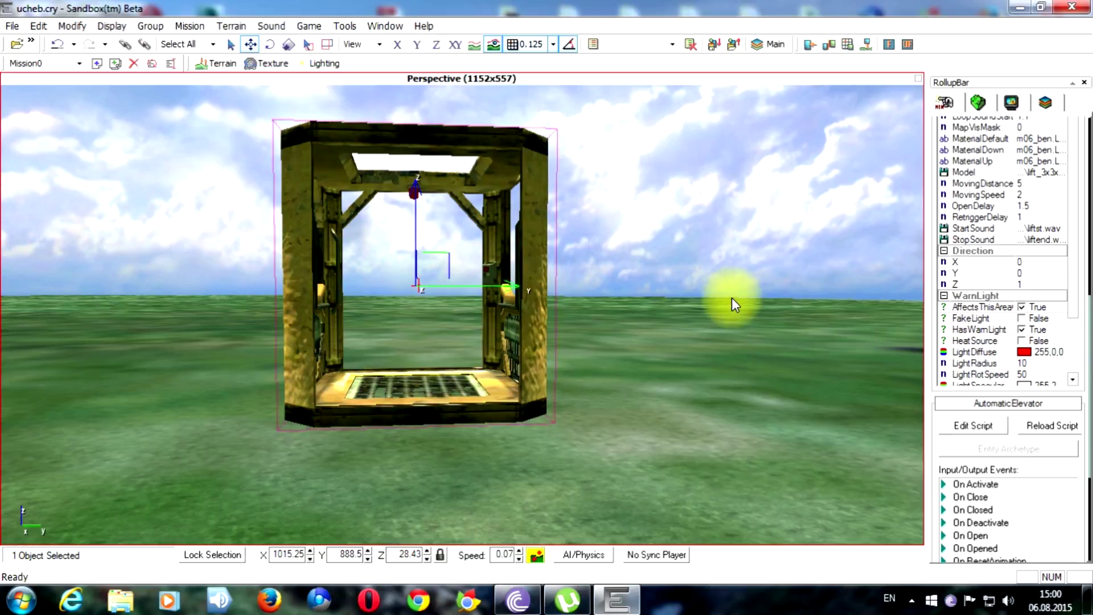
Set the lift's CloseDelay to 3 and its OpenDelay to 4, and deselect it.
key("s")
right_click_drag(687, 312, 687, 312)
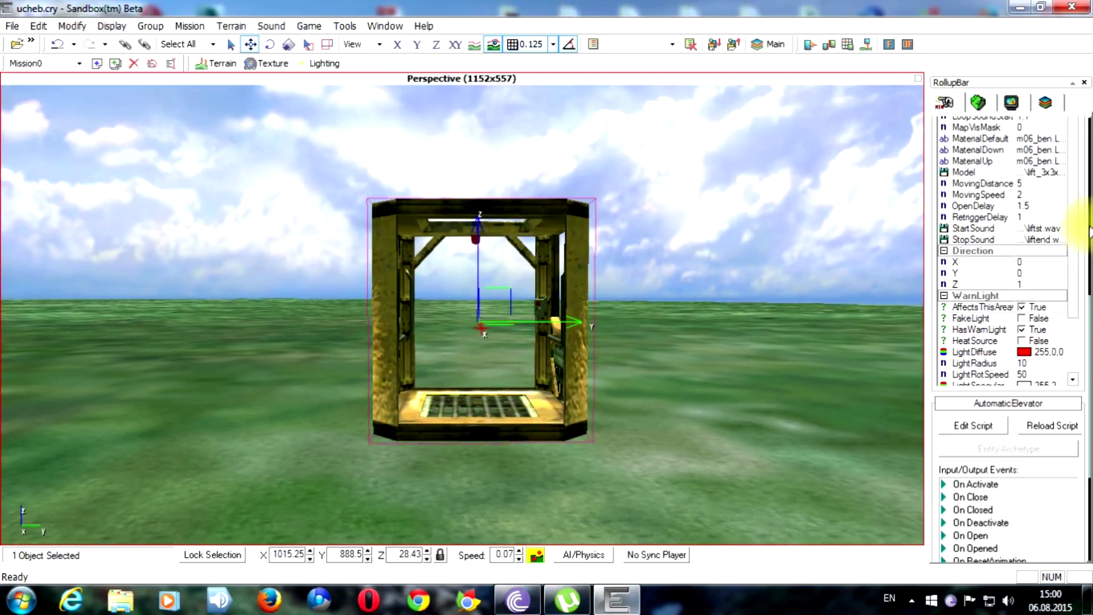
scroll(1089, 232, "up", 6)
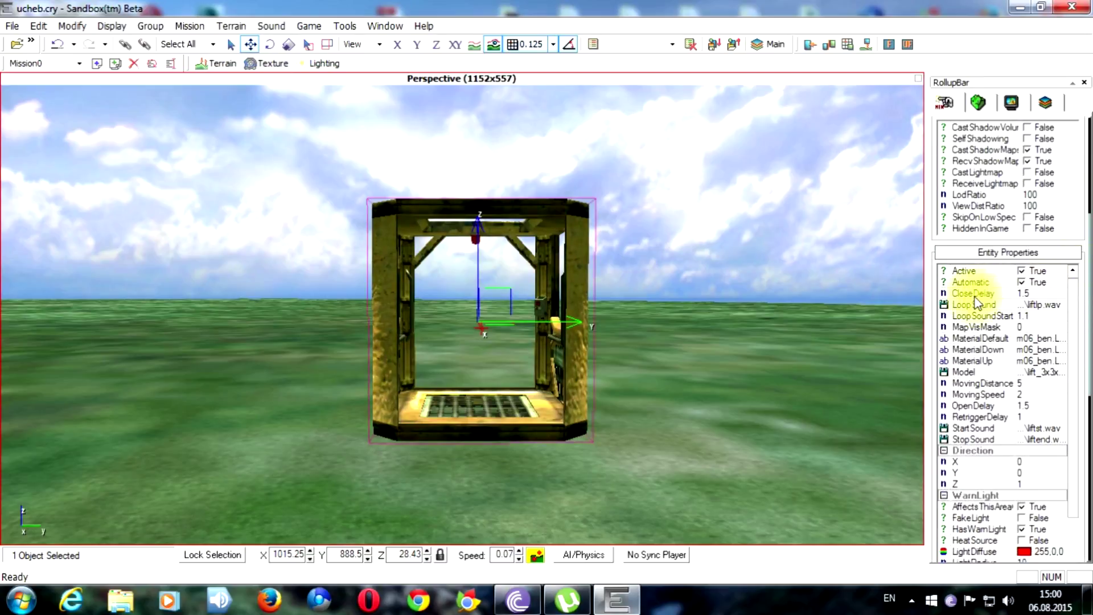
left_click(1035, 292)
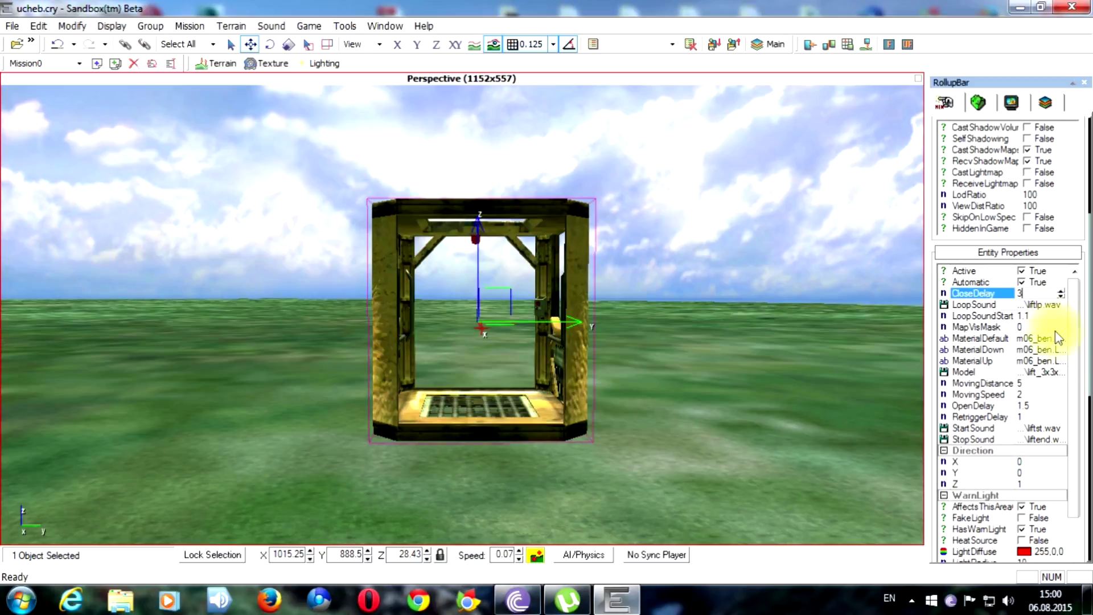
left_click(1034, 405)
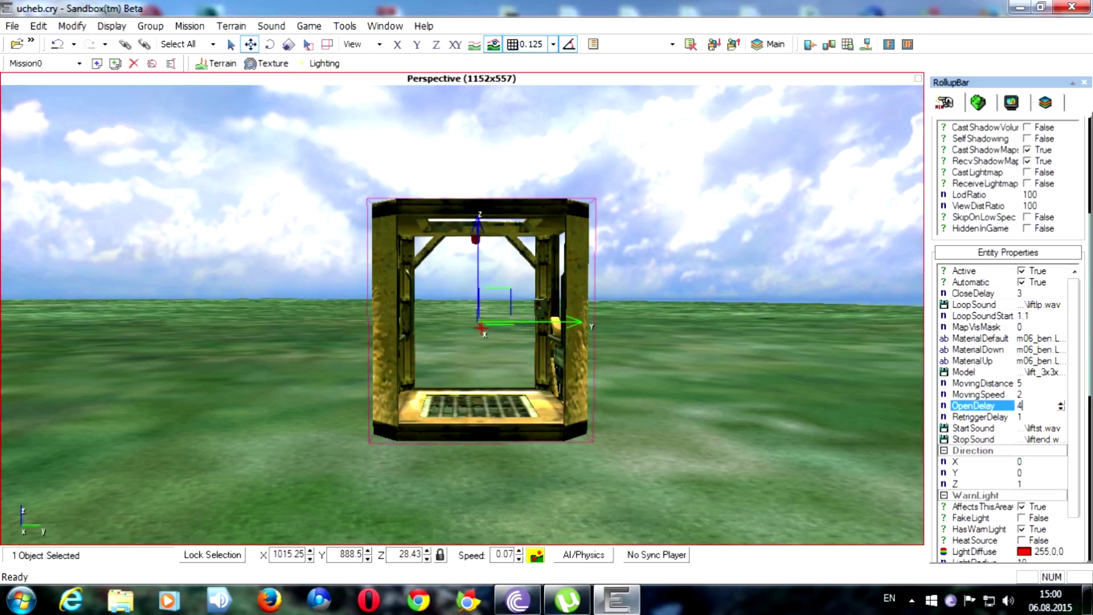
left_click(822, 432)
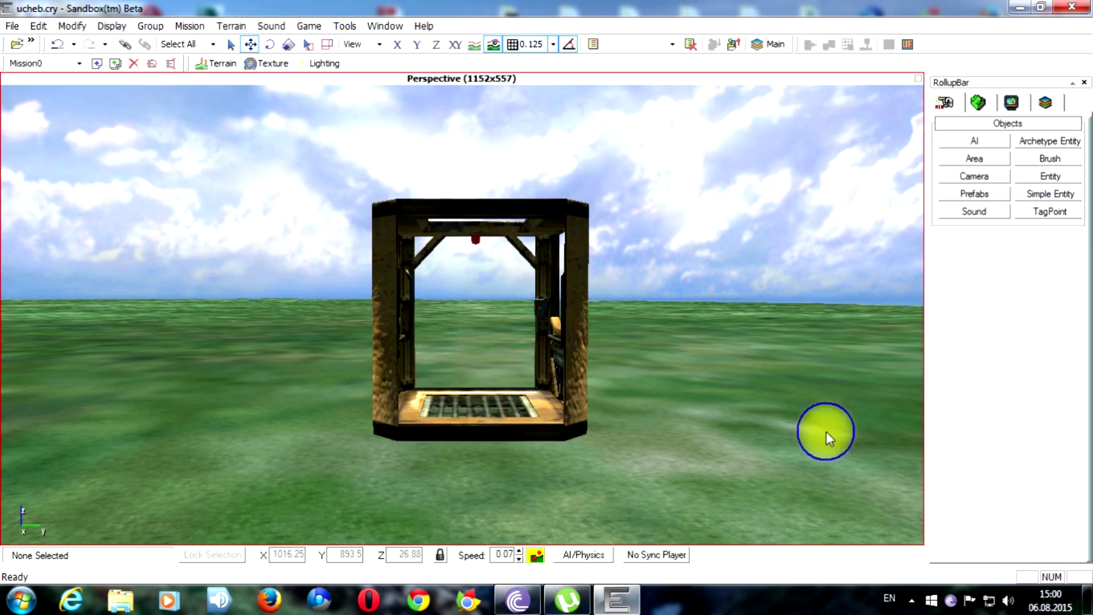
Test the lift's new delays in game mode by riding it and stepping out, and return to editing.
key("ctrl+g")
key("w")
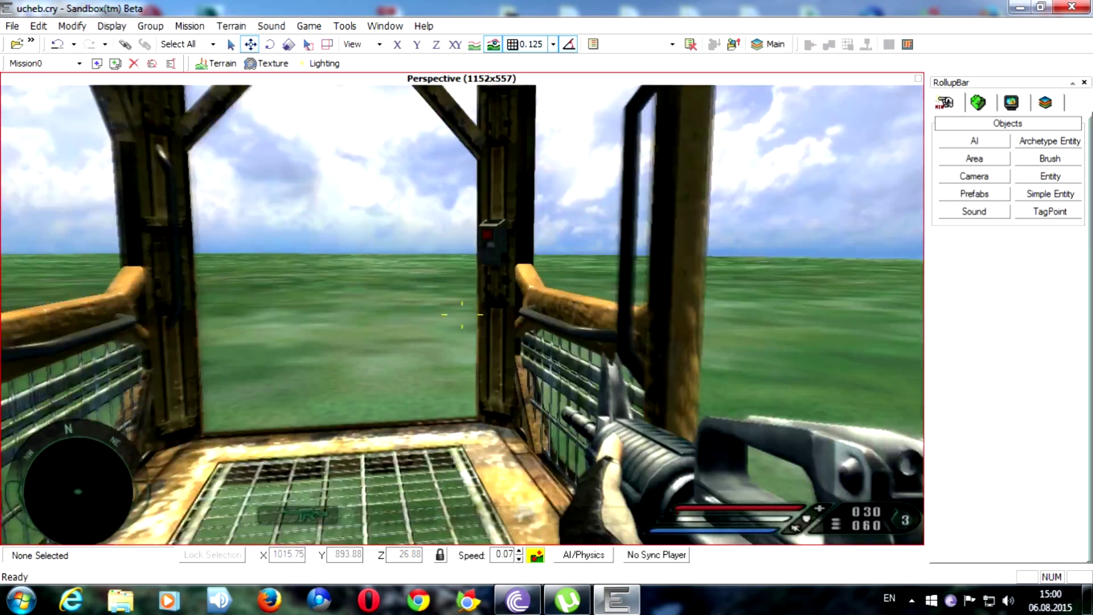
key("s")
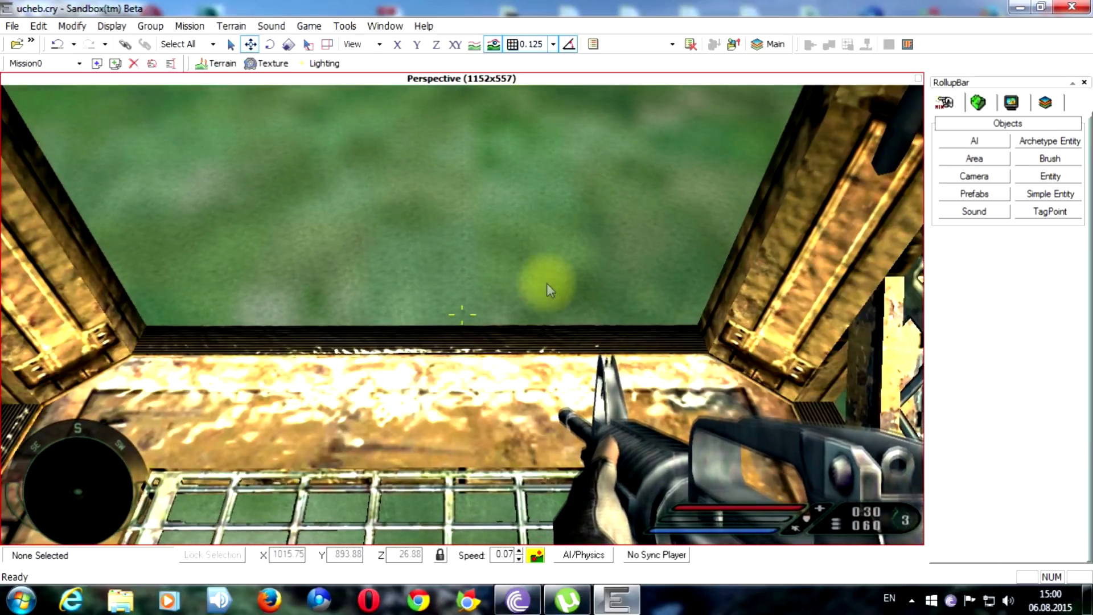
key("w")
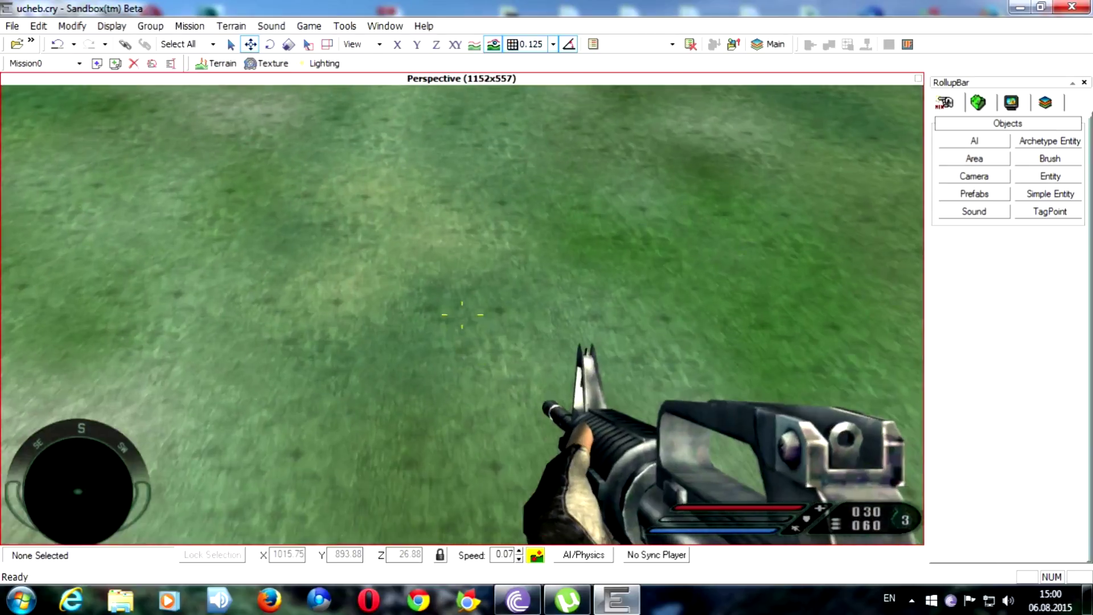
key("s")
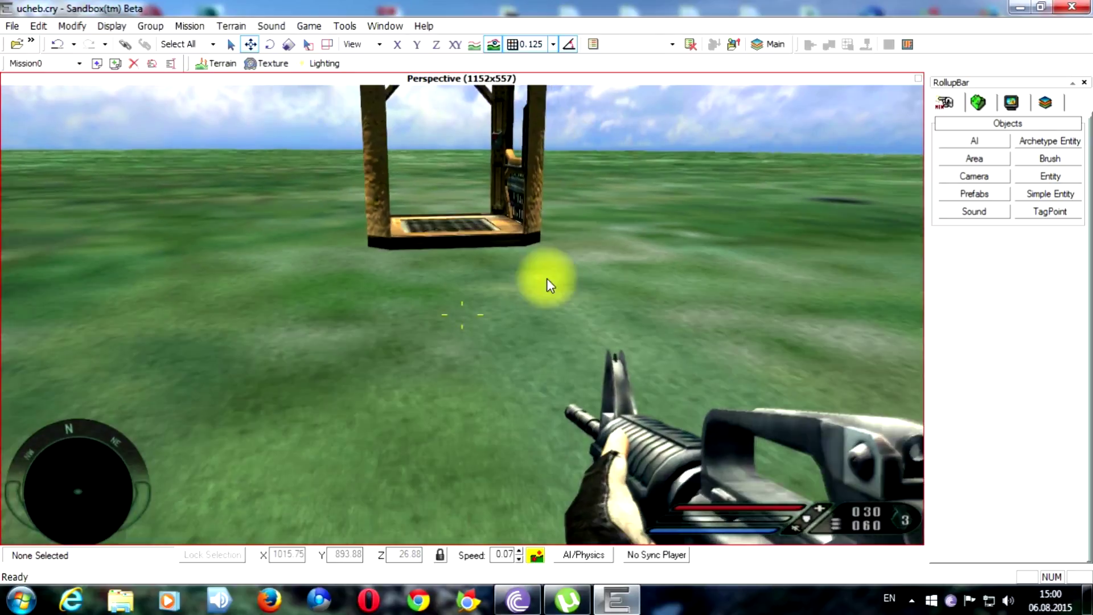
key("w")
key("d")
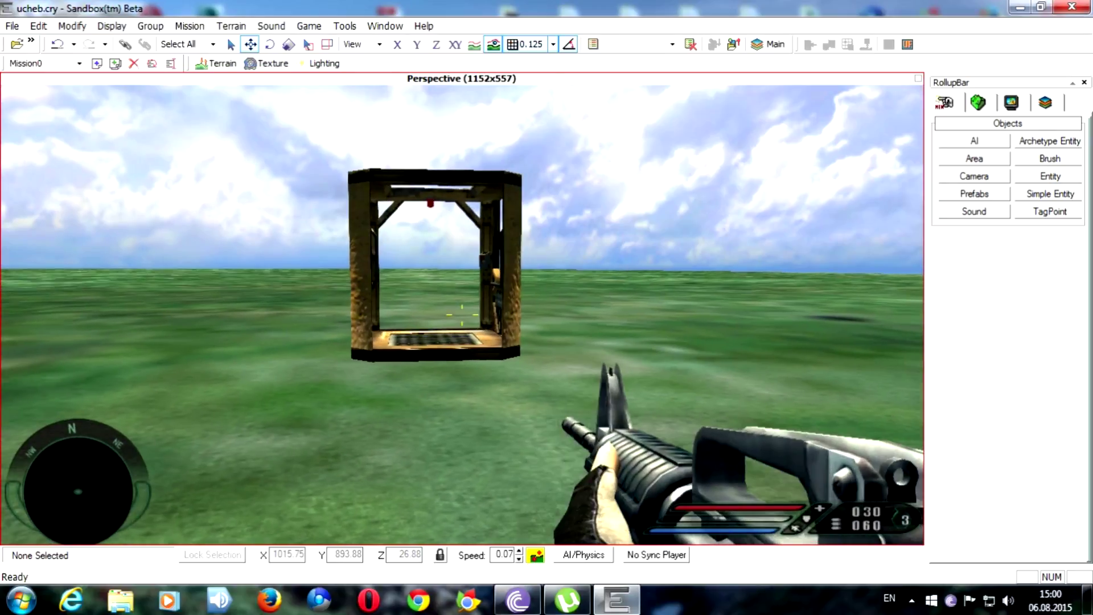
key("Escape")
Select the lift again, set its Direction Z value to -1, and deselect it.
right_click_drag(546, 282, 548, 292)
key("w")
key("s")
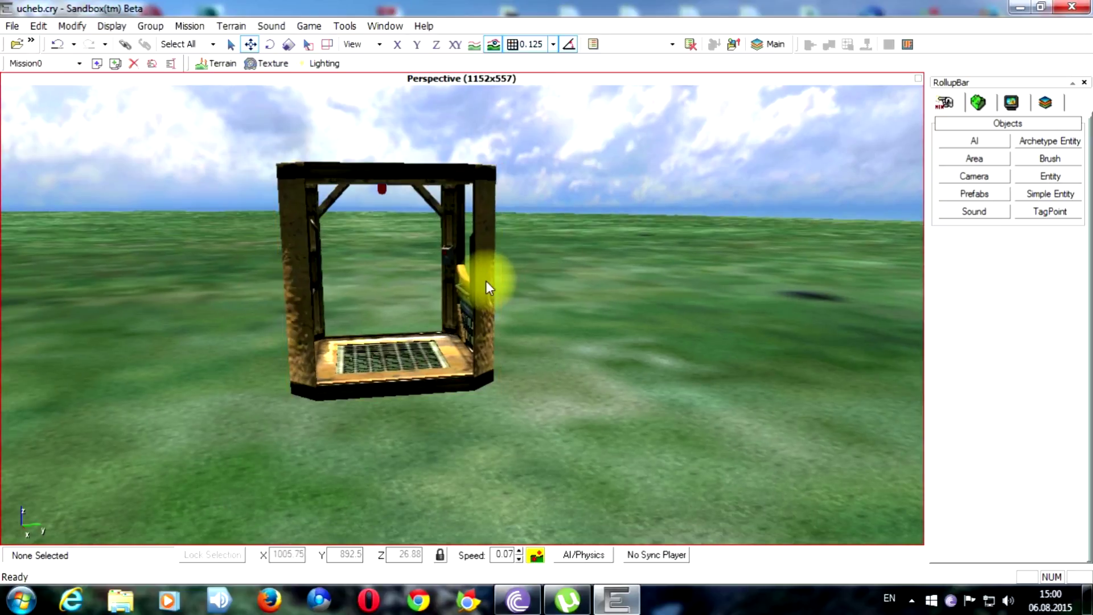
left_click(485, 284)
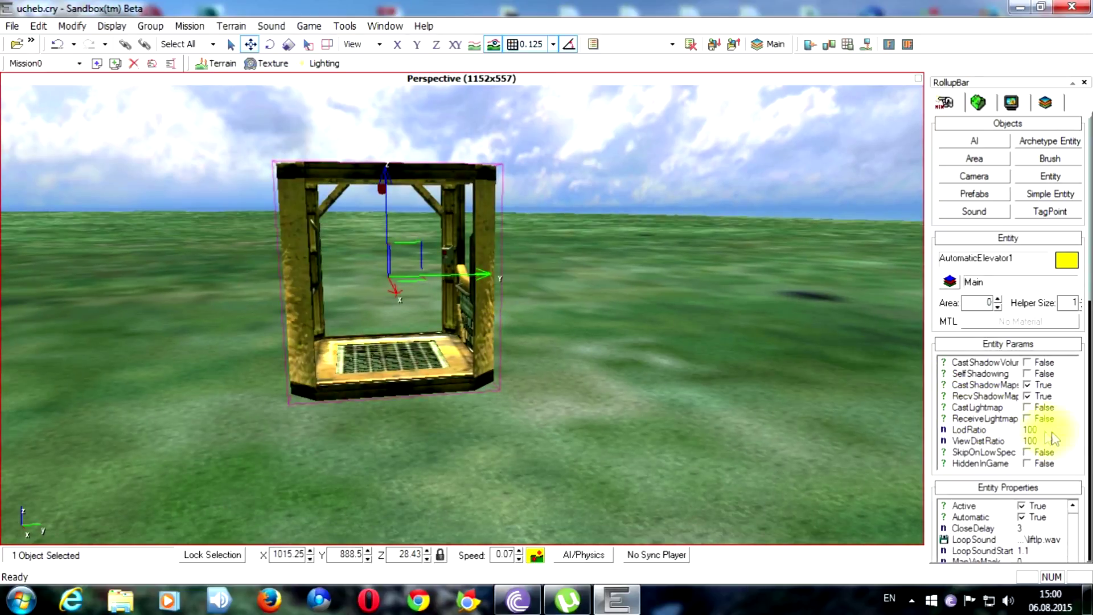
scroll(1087, 421, "down", 10)
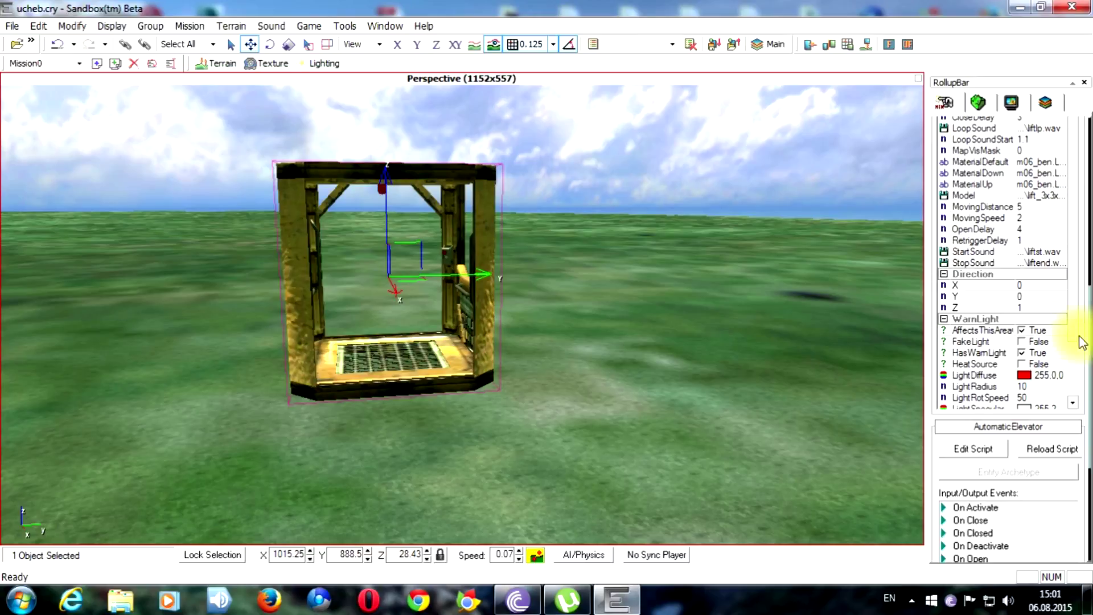
scroll(1089, 276, "down", 3)
scroll(1081, 293, "down", 2)
scroll(1084, 341, "up", 3)
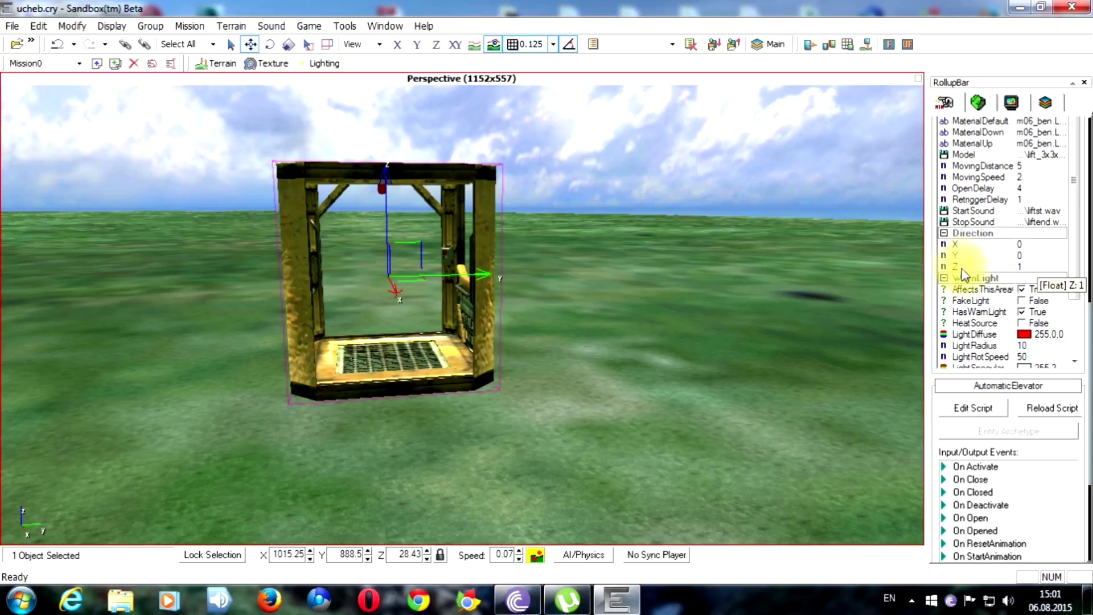
left_click(1032, 266)
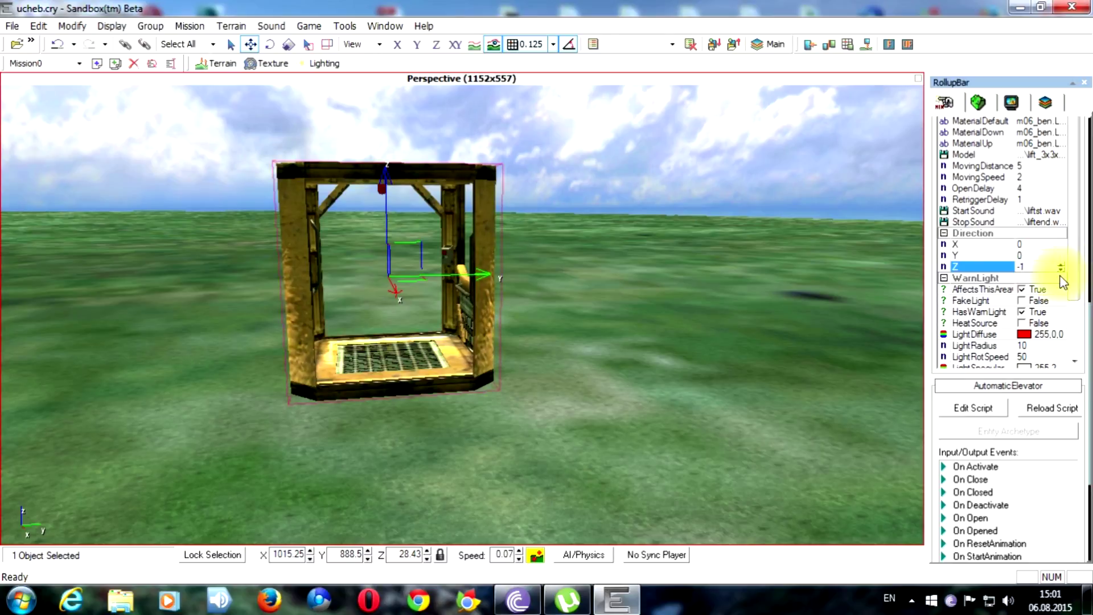
left_click(783, 320)
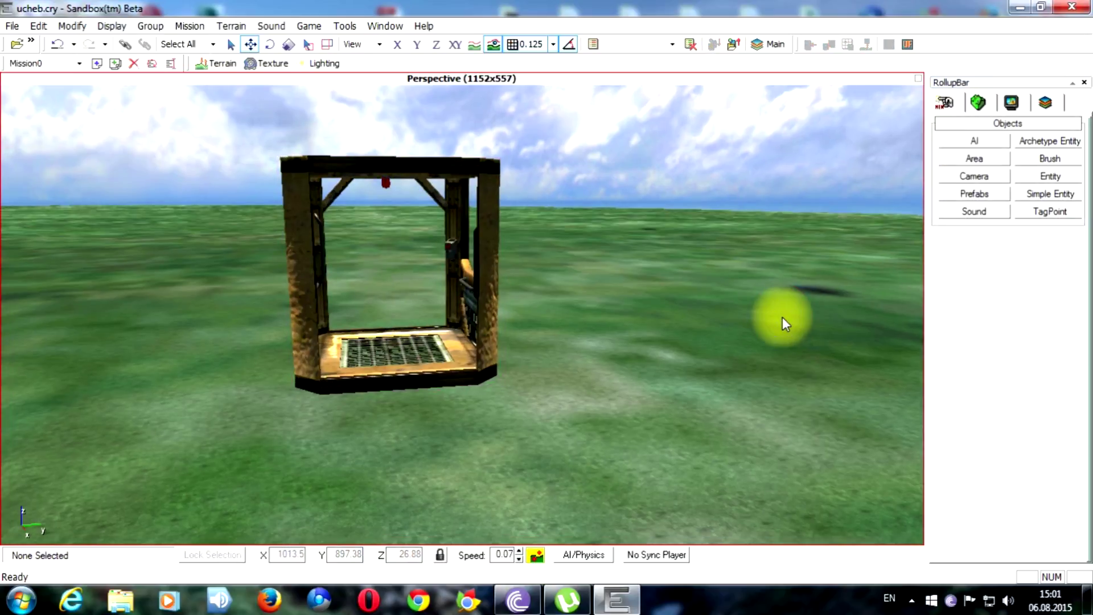
Ride the lift in game mode to test its reversed vertical direction, and return to editing.
key("ctrl+g")
key("w")
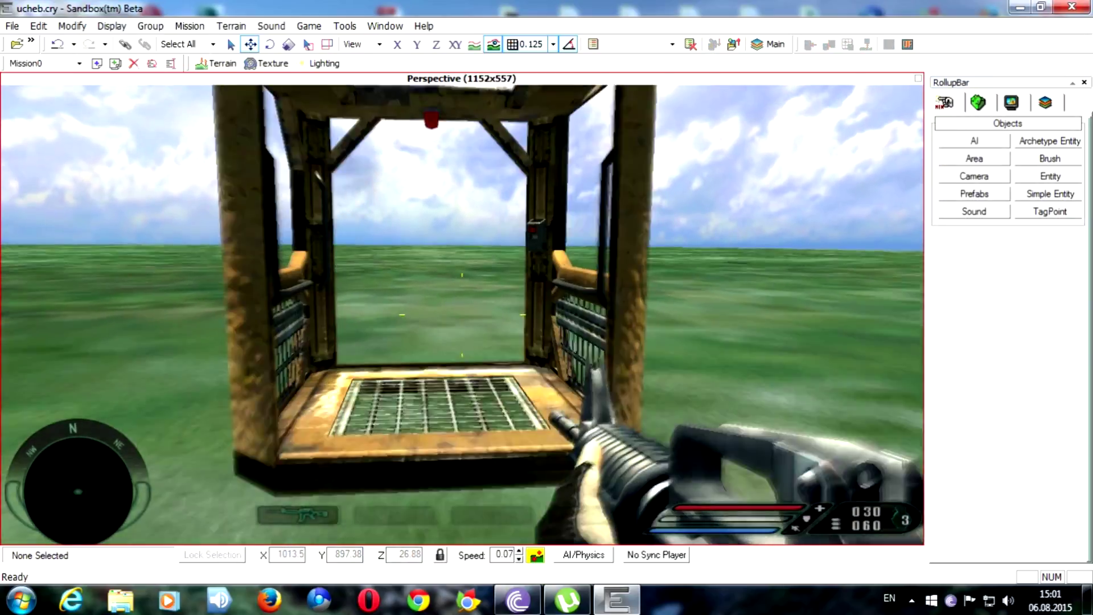
key("w")
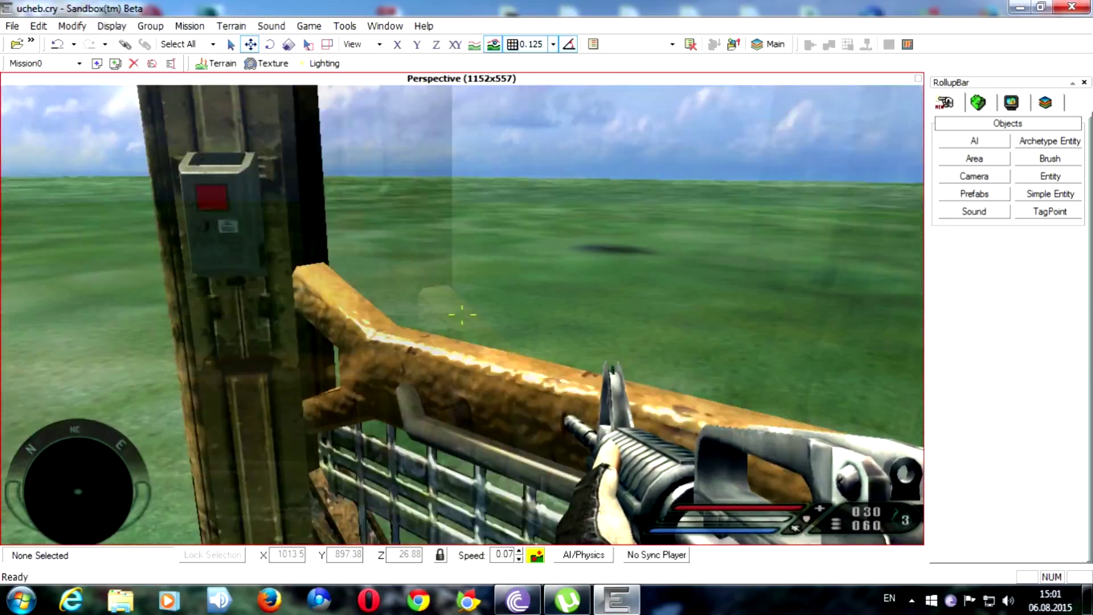
key("w")
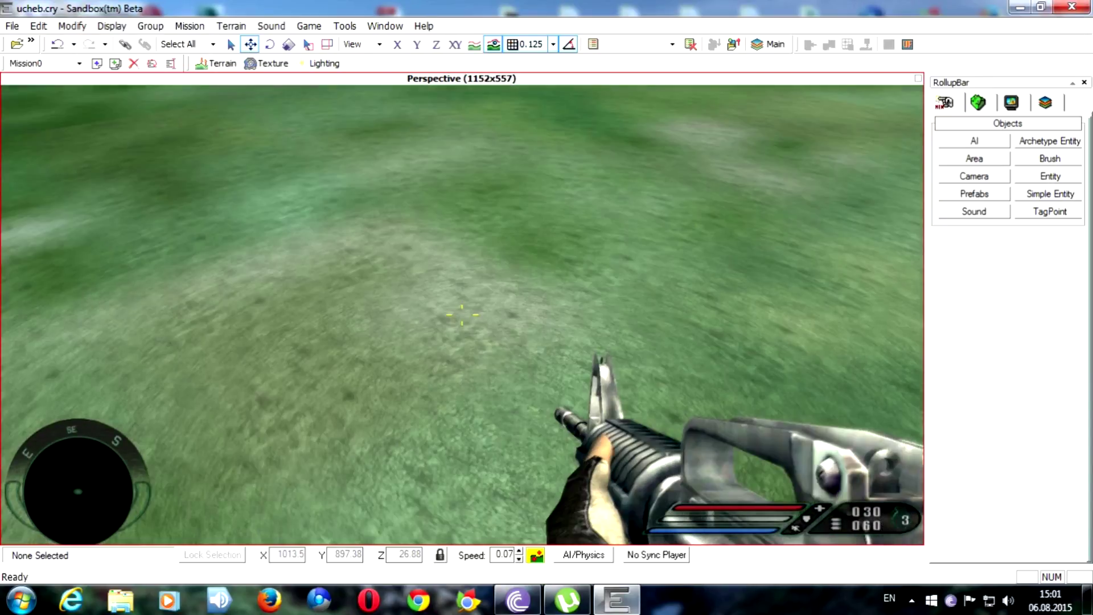
key("w")
key("w")
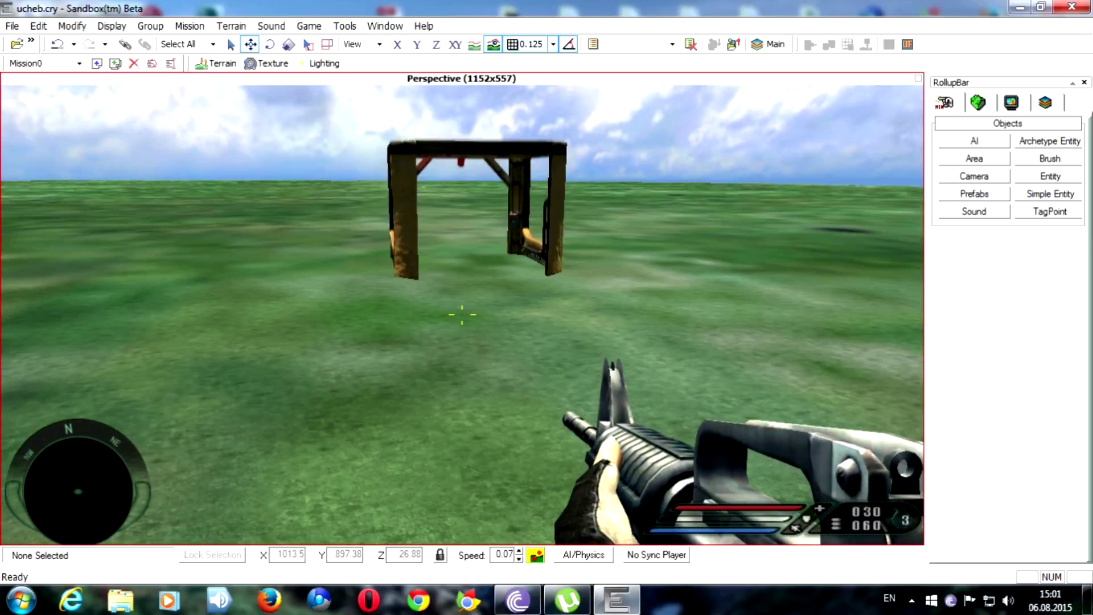
key("Escape")
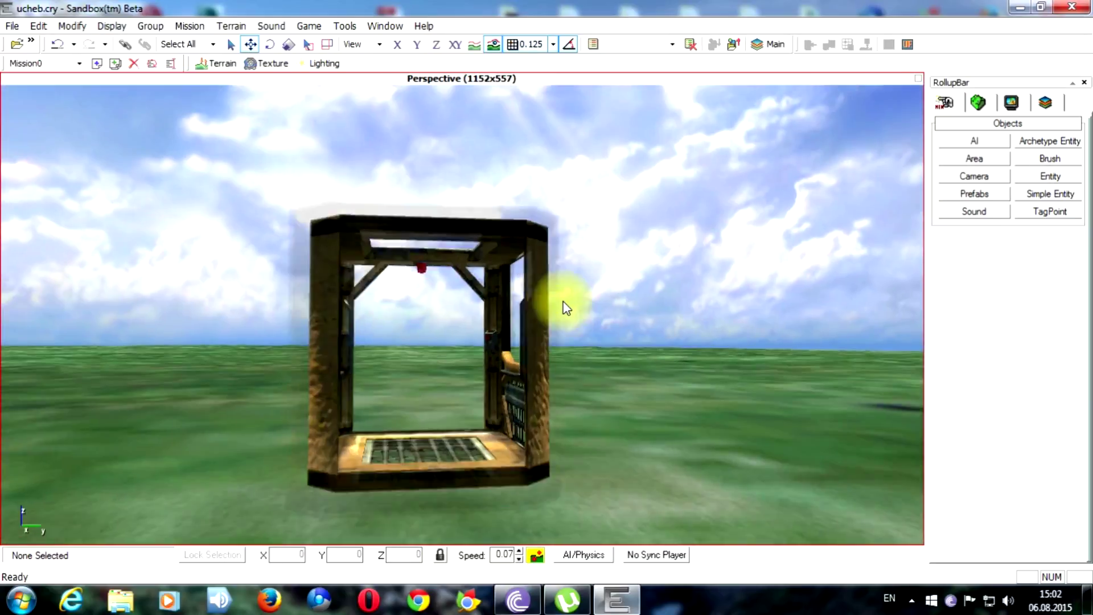
Select the lift, set its Direction Z value to 0 and X value to 1, and deselect it.
key("w")
right_click_drag(562, 302, 562, 299)
key("s")
left_click(534, 294)
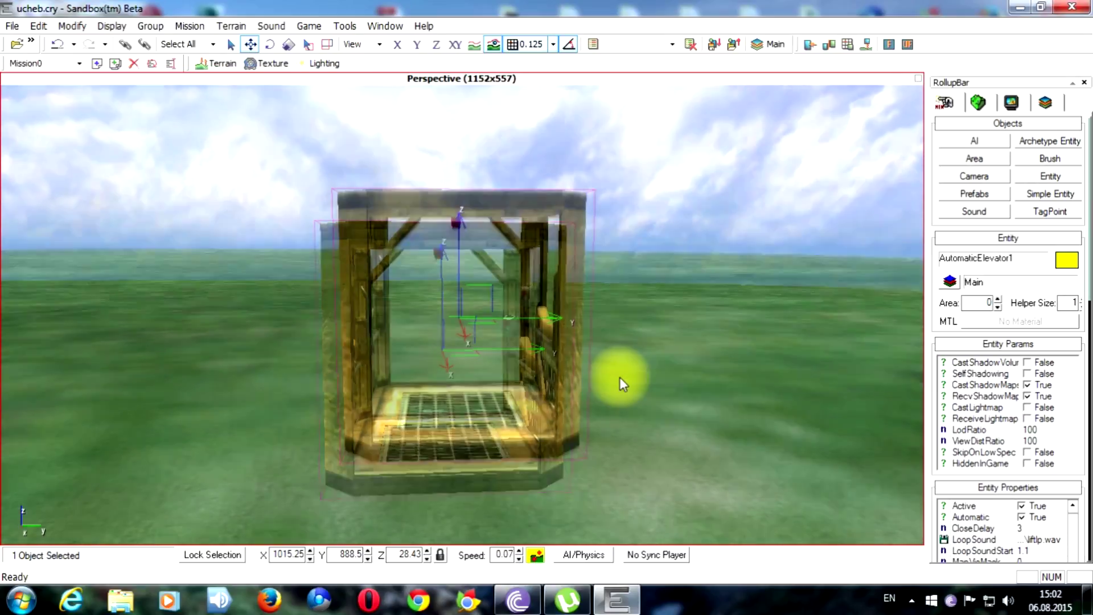
right_click_drag(620, 377, 623, 377)
key("s")
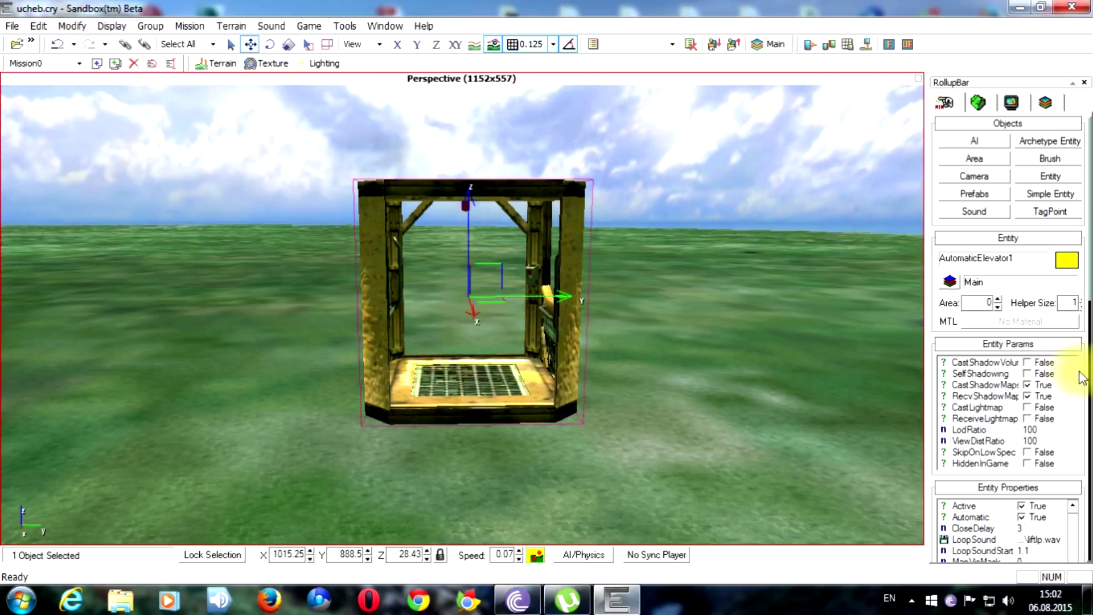
scroll(970, 282, "down", 5)
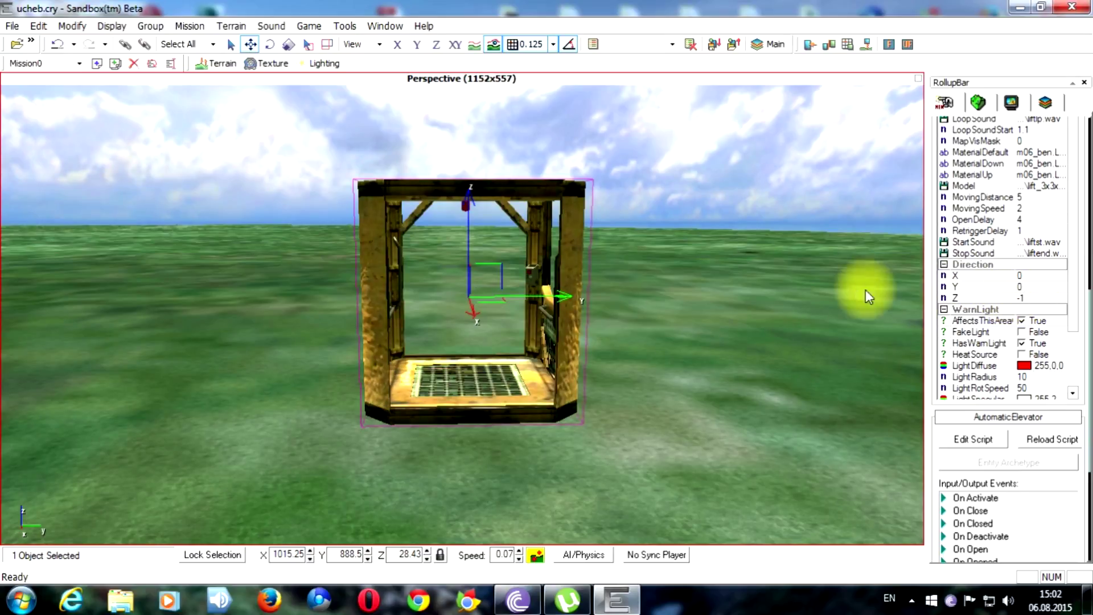
key("s")
right_click_drag(716, 306, 713, 309)
key("w")
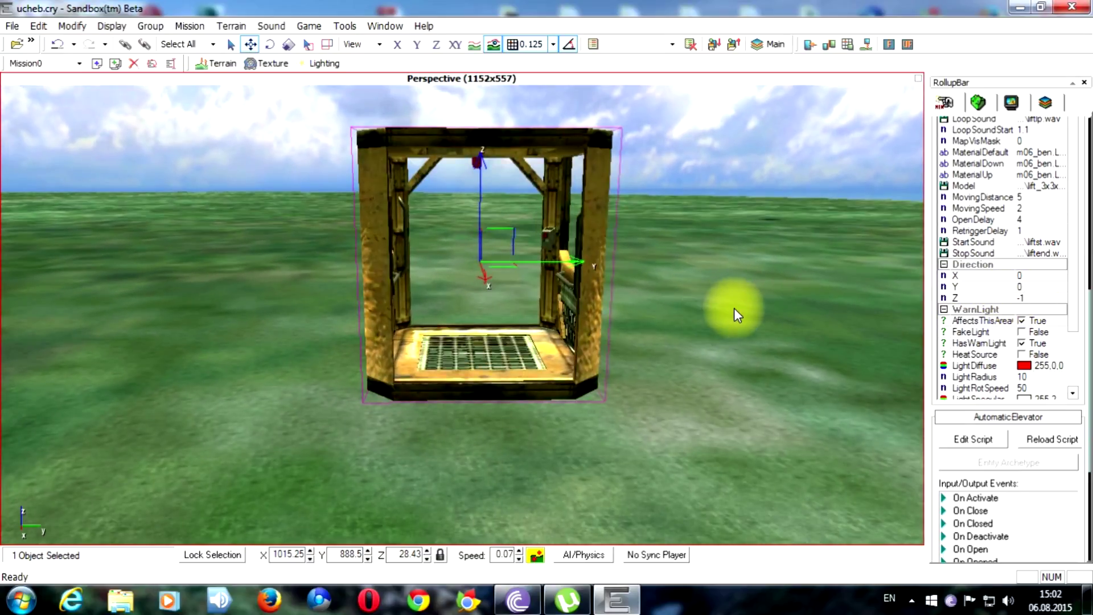
left_click(1027, 295)
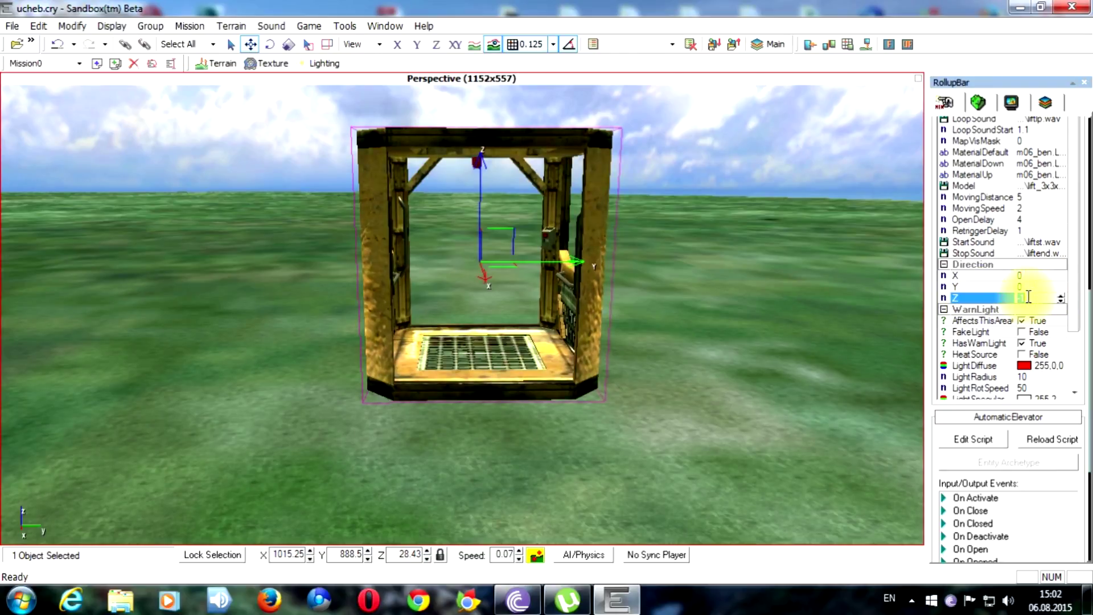
left_click(1037, 275)
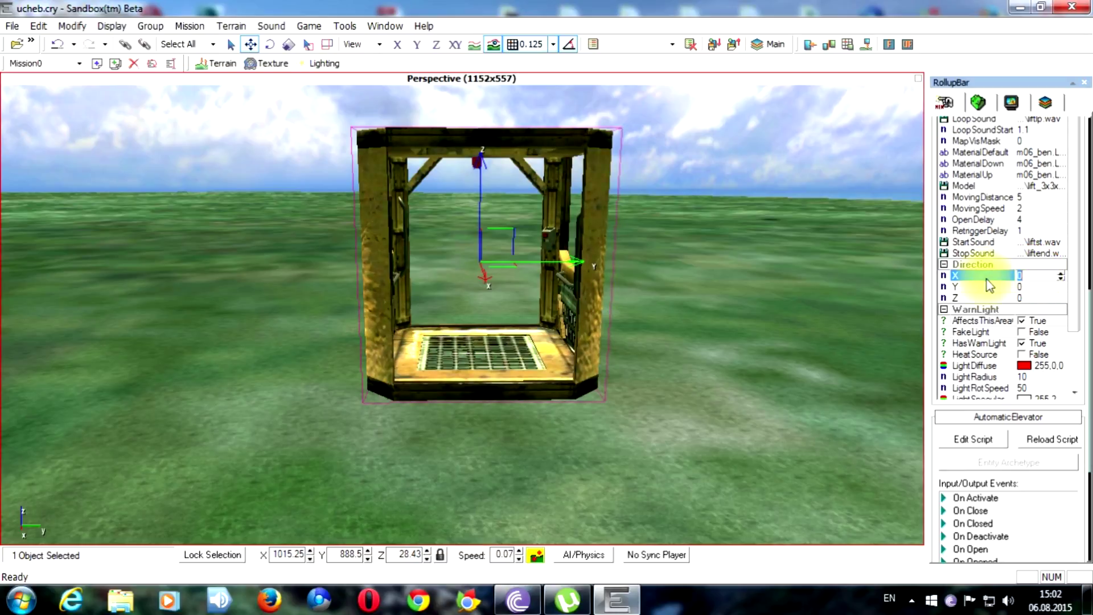
left_click(1036, 291)
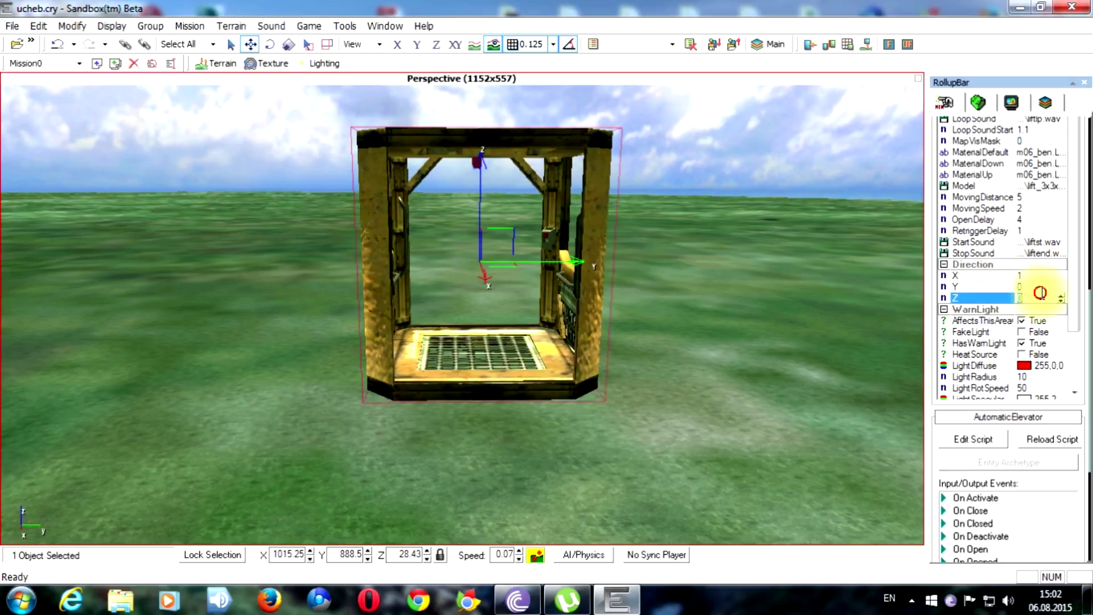
left_click(837, 295)
Ride the lift in game mode to test its horizontal movement along X, and return to editing.
key("ctrl+g")
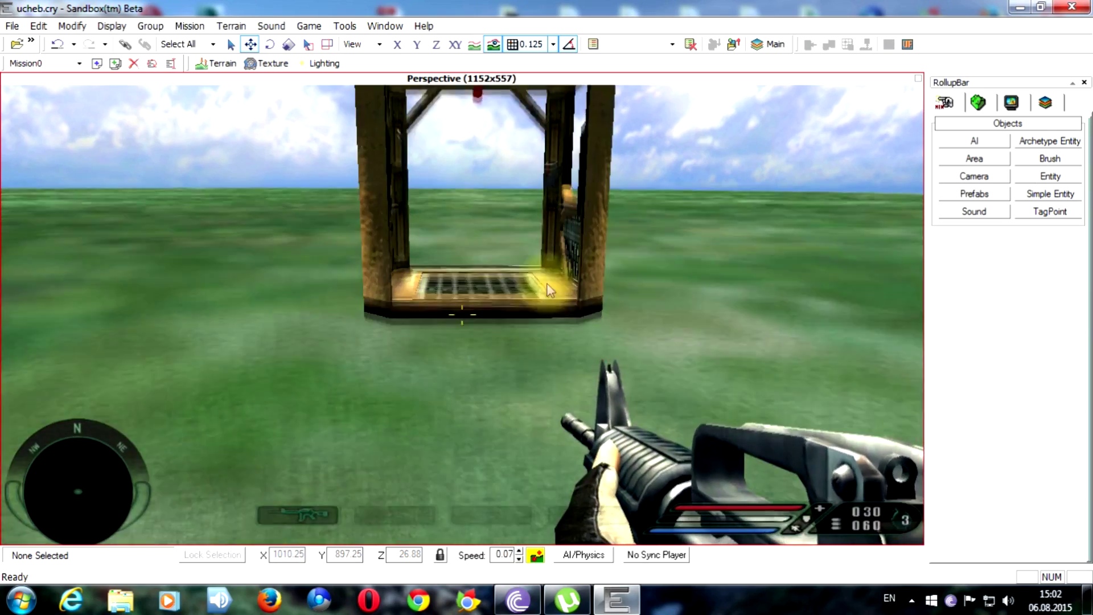
key("w")
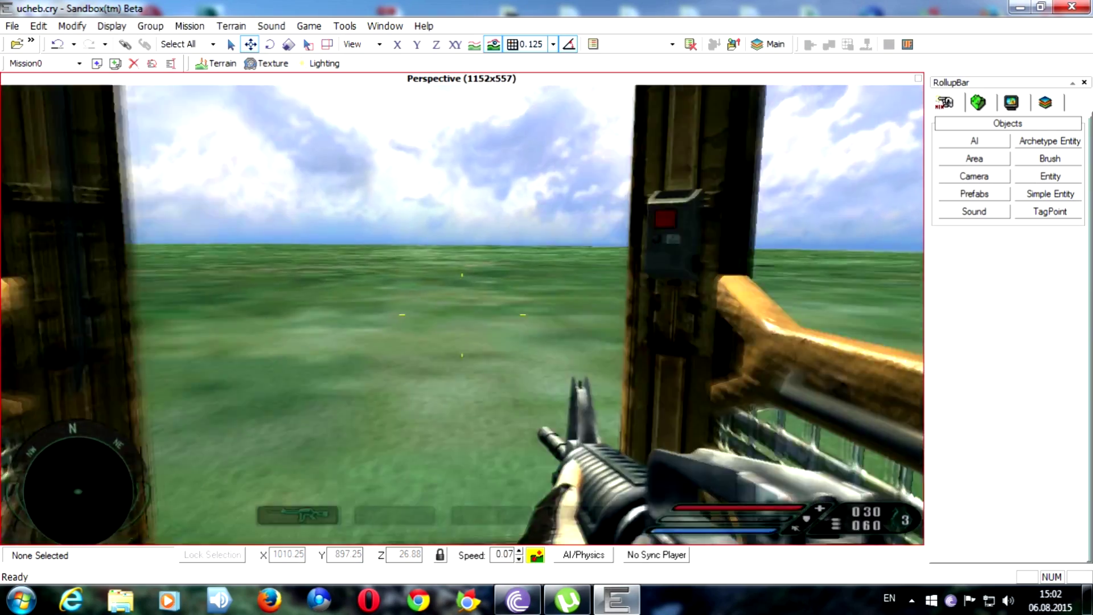
mouse_move(549, 291)
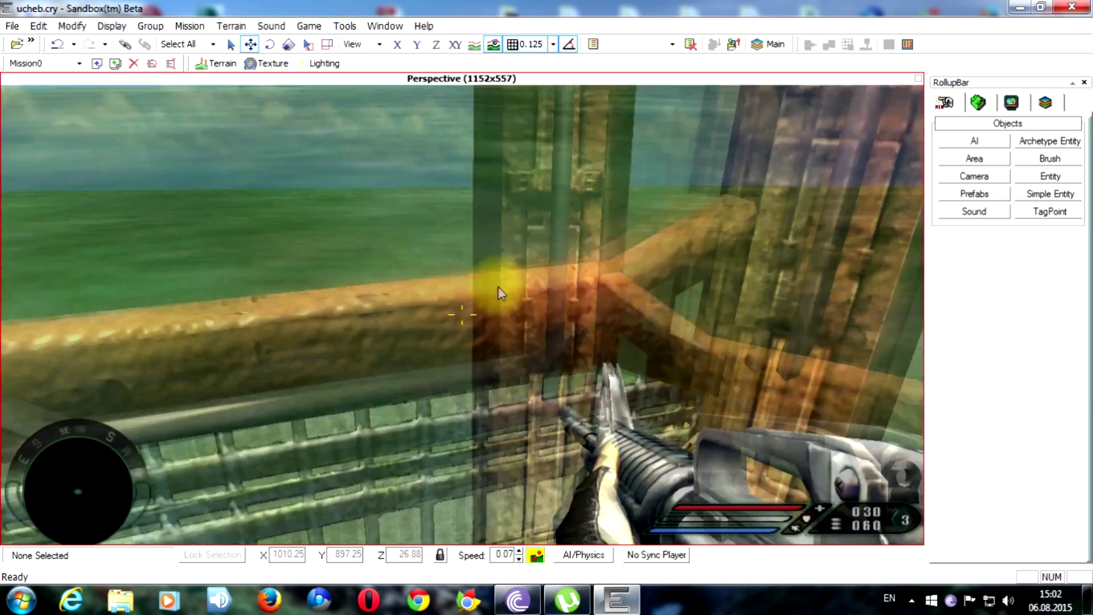
mouse_move(501, 293)
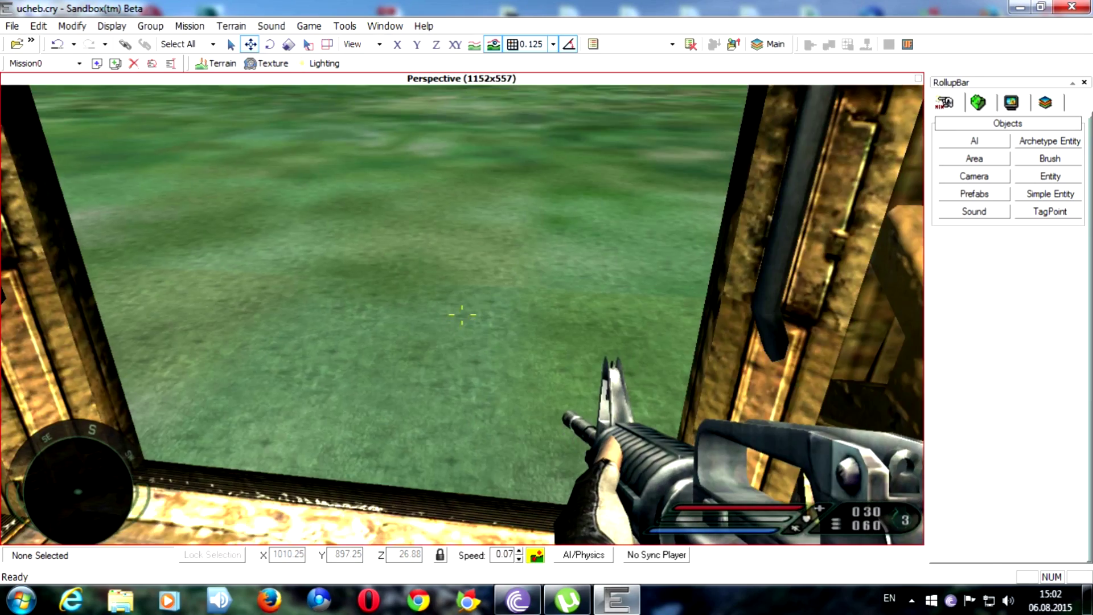
mouse_move(462, 314)
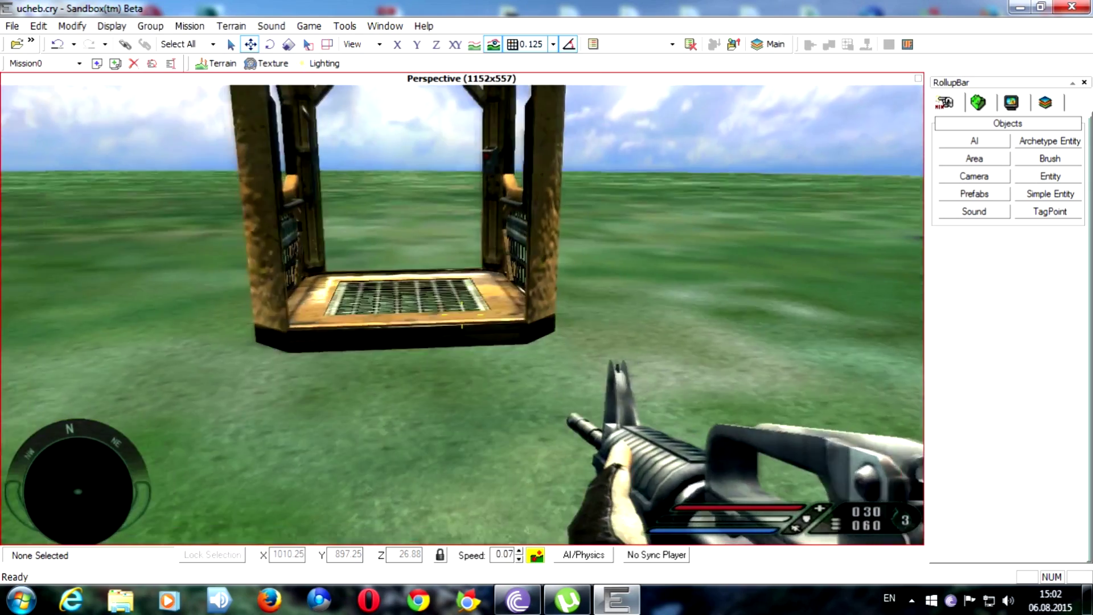
key("Escape")
Select the lift again, set its Direction X value to 0 and Y value to 1, and deselect it.
key("s")
right_click_drag(546, 295, 545, 294)
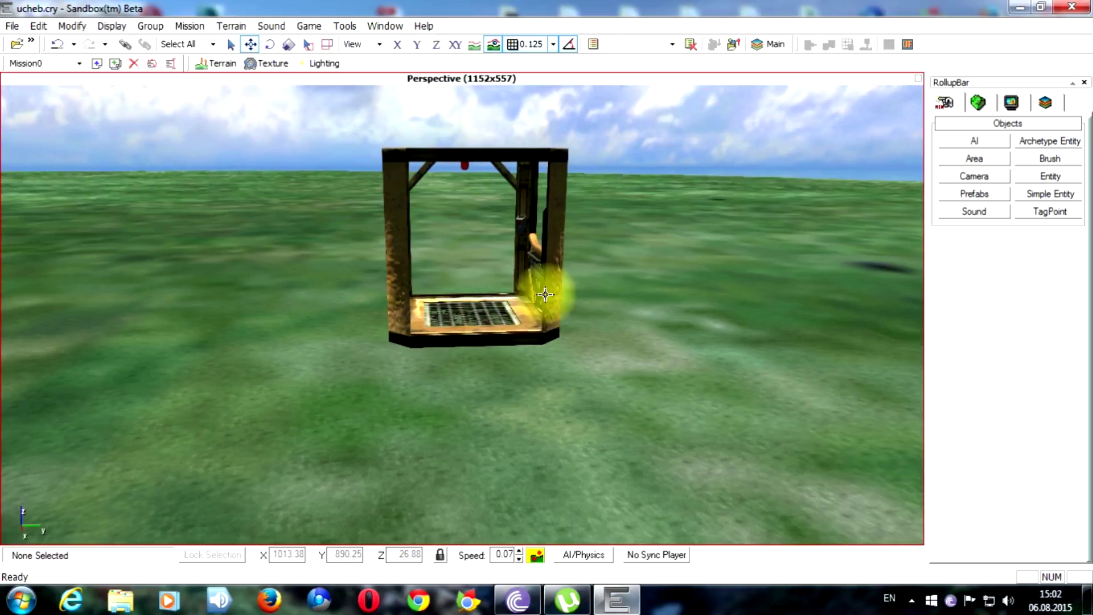
left_click(1061, 177)
left_click(712, 226)
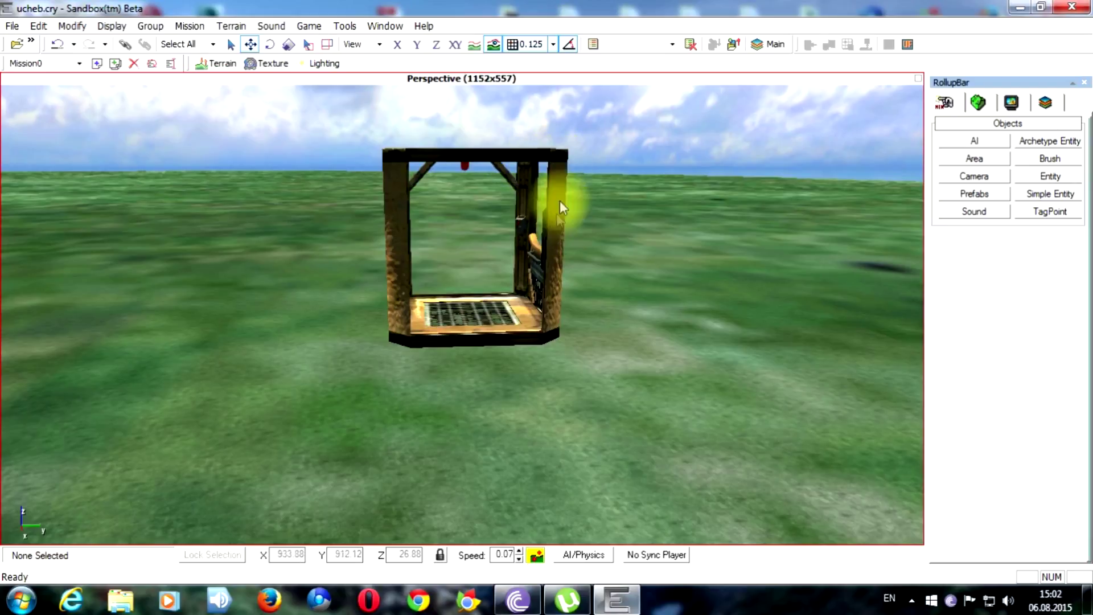
left_click(553, 336)
scroll(1082, 454, "down", 10)
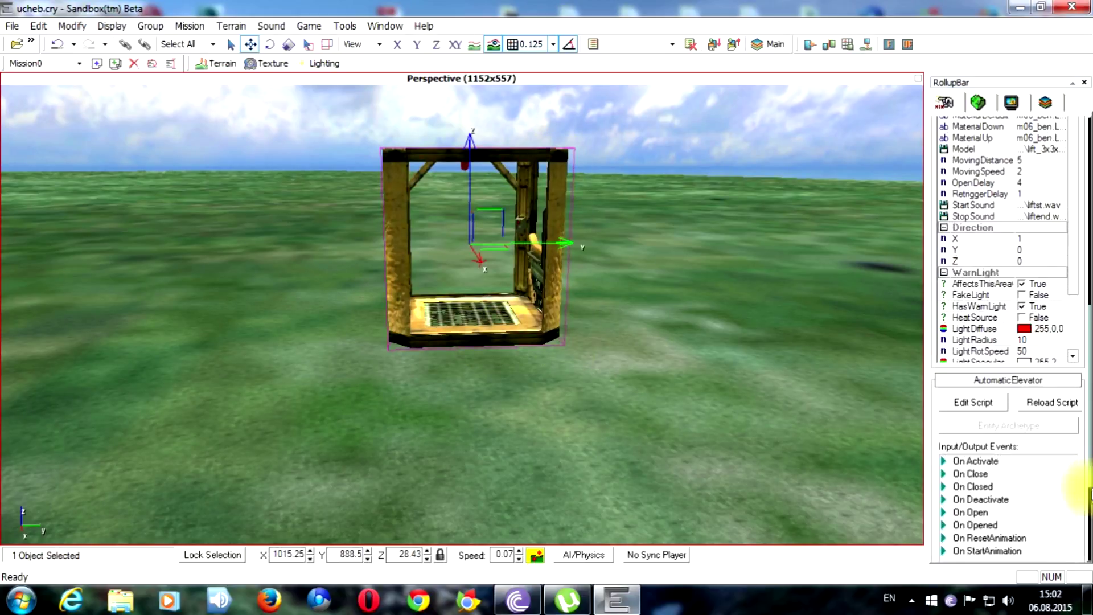
scroll(1082, 454, "up", 2)
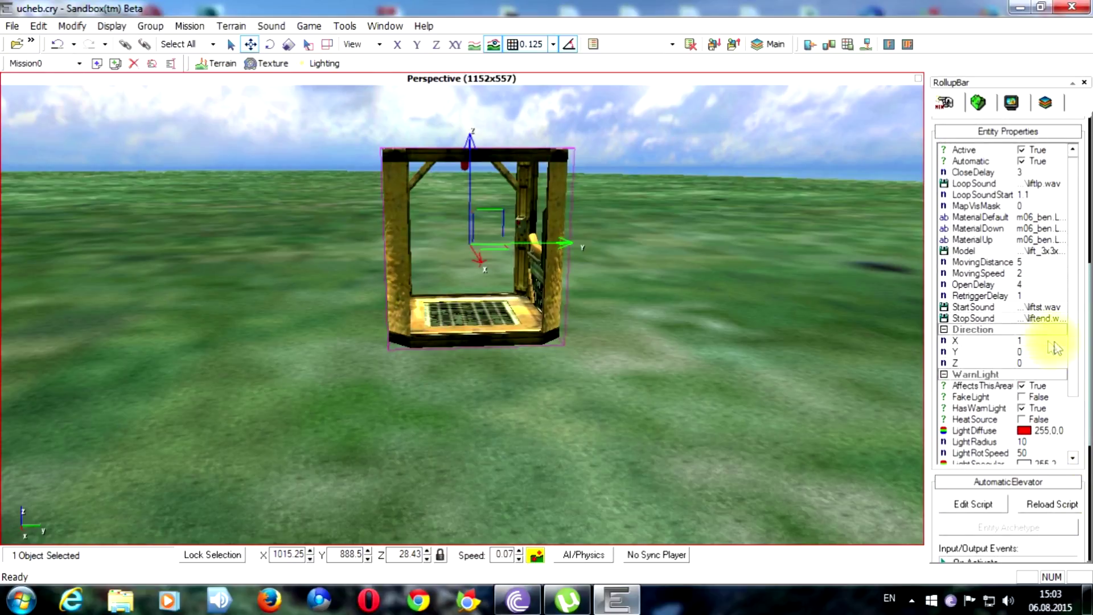
left_click(1034, 340)
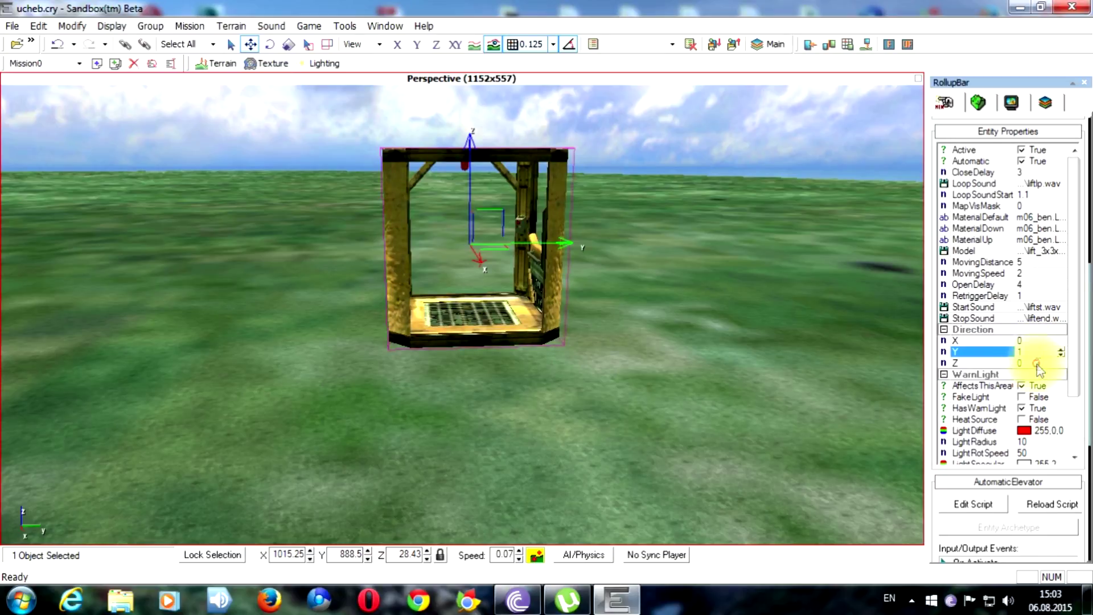
left_click(675, 367)
Test the lift's movement along Y by riding it in game mode, and return to editing.
key("ctrl+g")
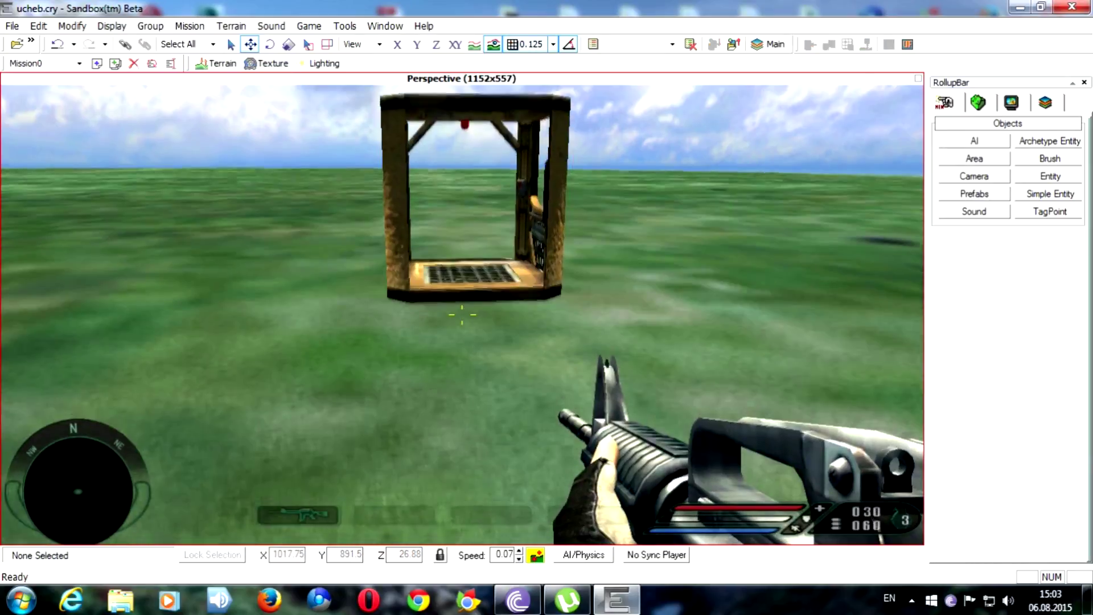
key("w")
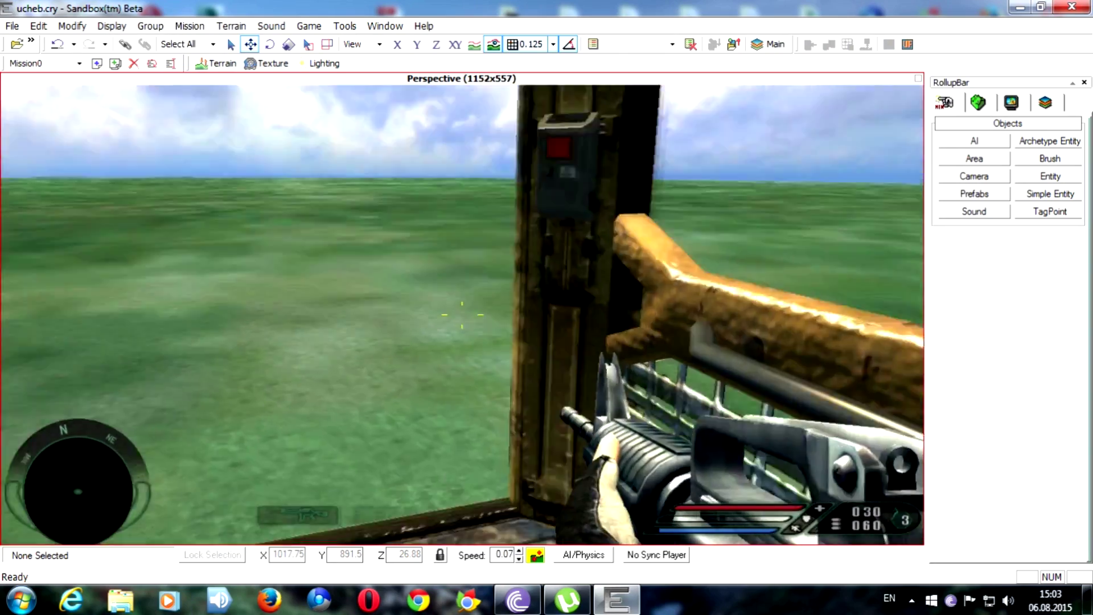
key("w")
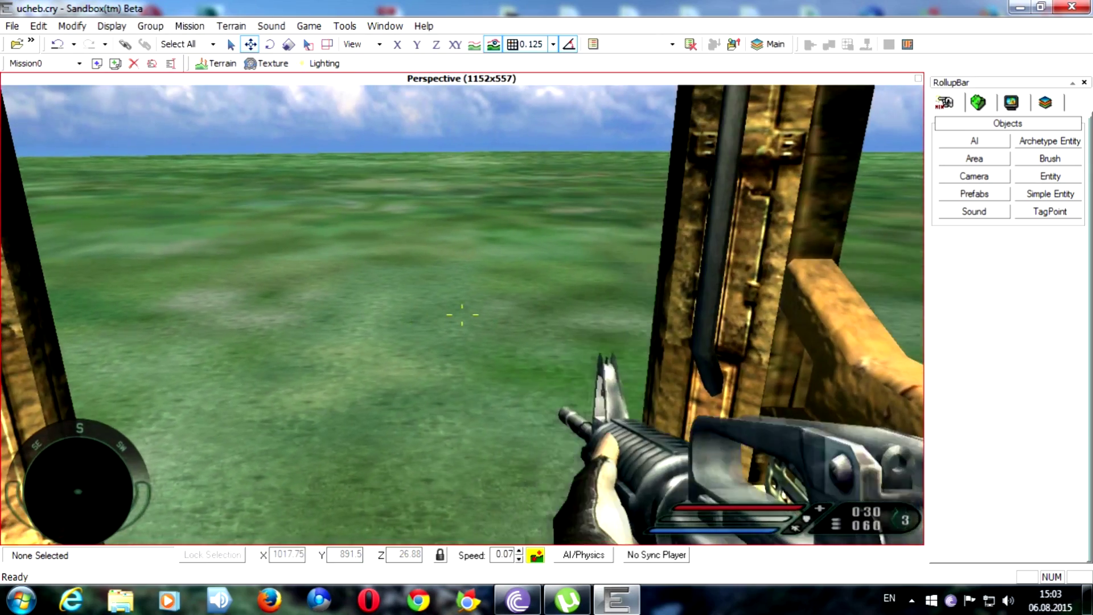
key("w")
key("s")
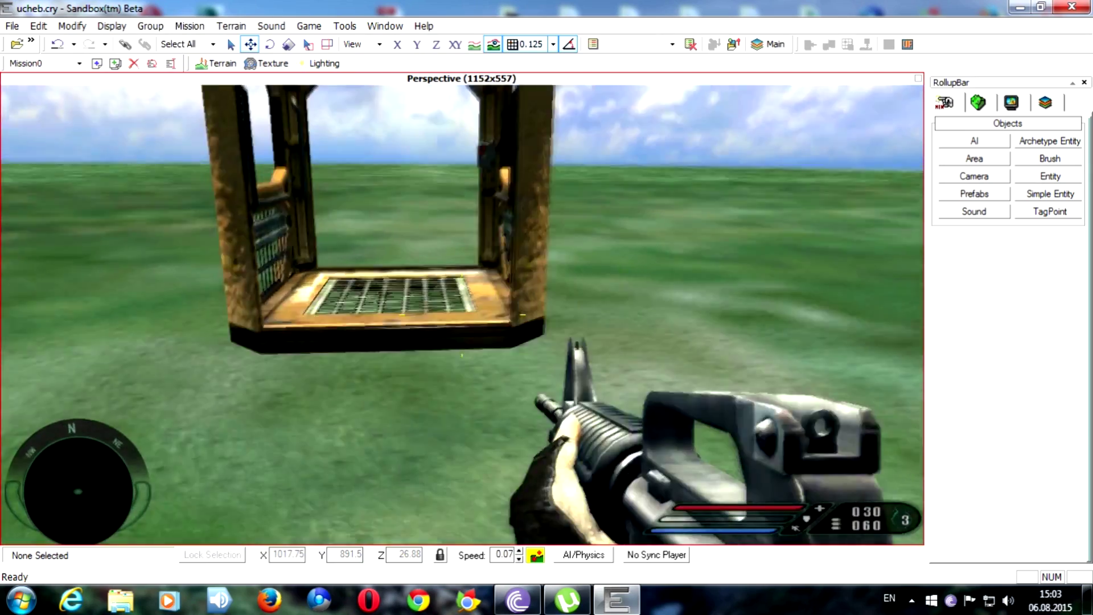
key("Escape")
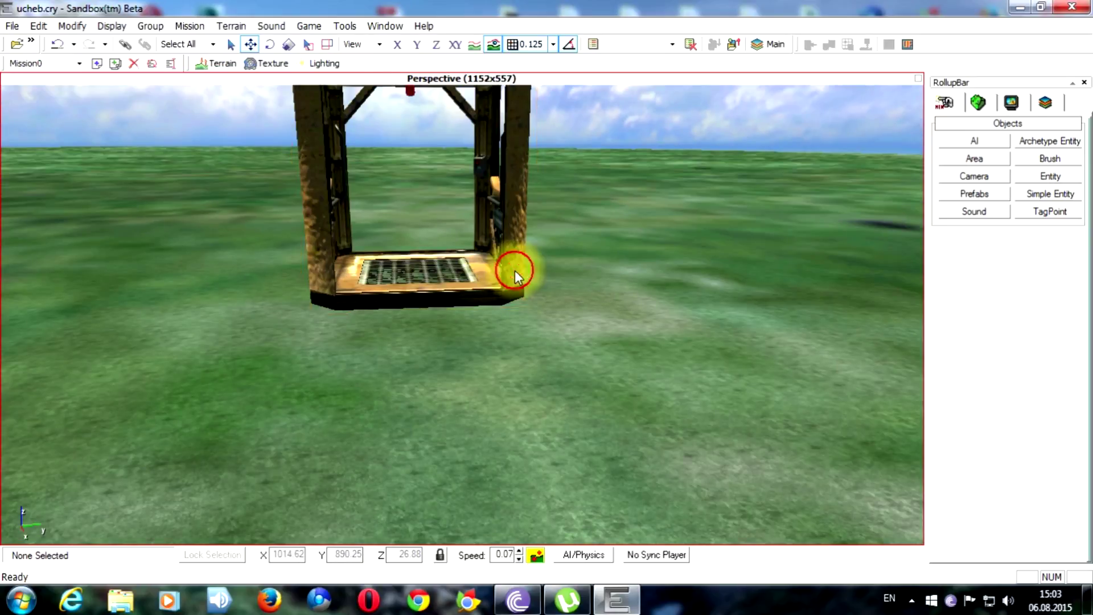
Select the lift, examine its movement properties and input/output events, view it up close, and deselect it.
left_click(512, 268)
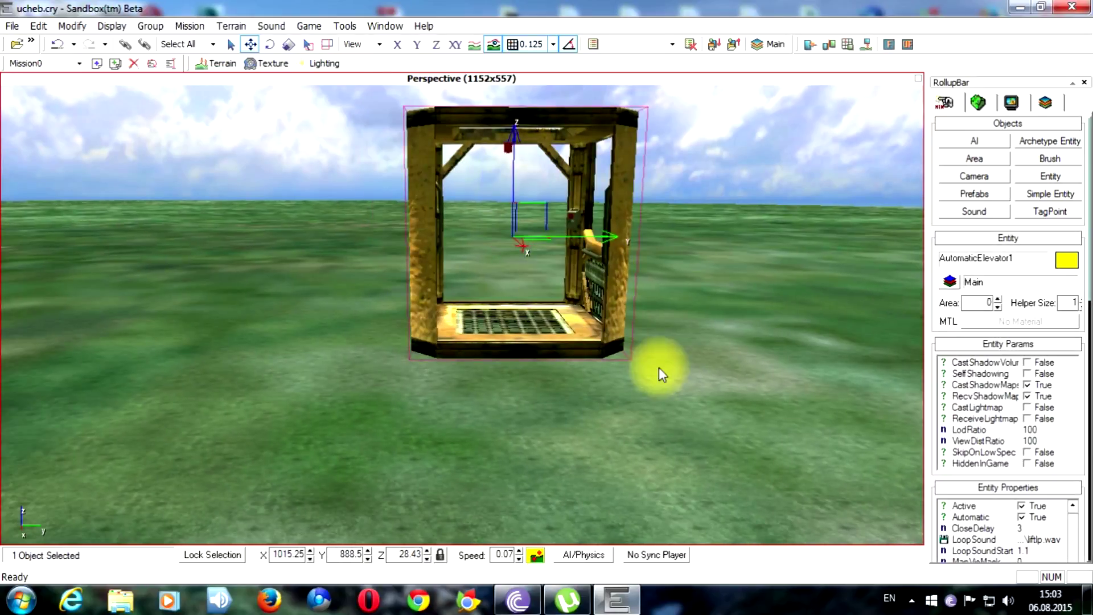
left_click_drag(1090, 433, 1090, 502)
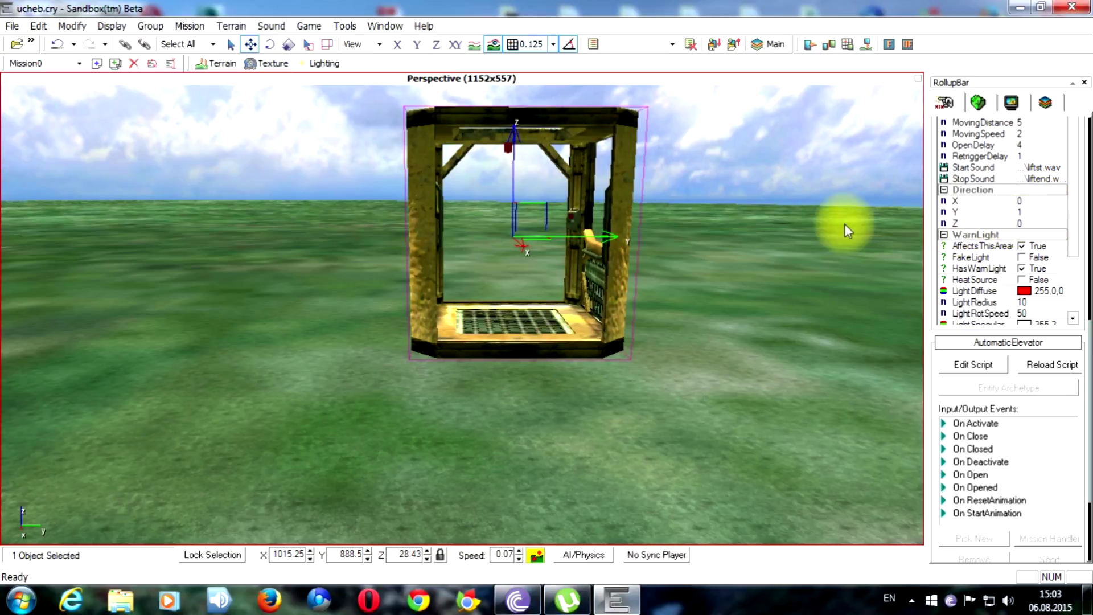
right_click_drag(634, 279, 677, 287)
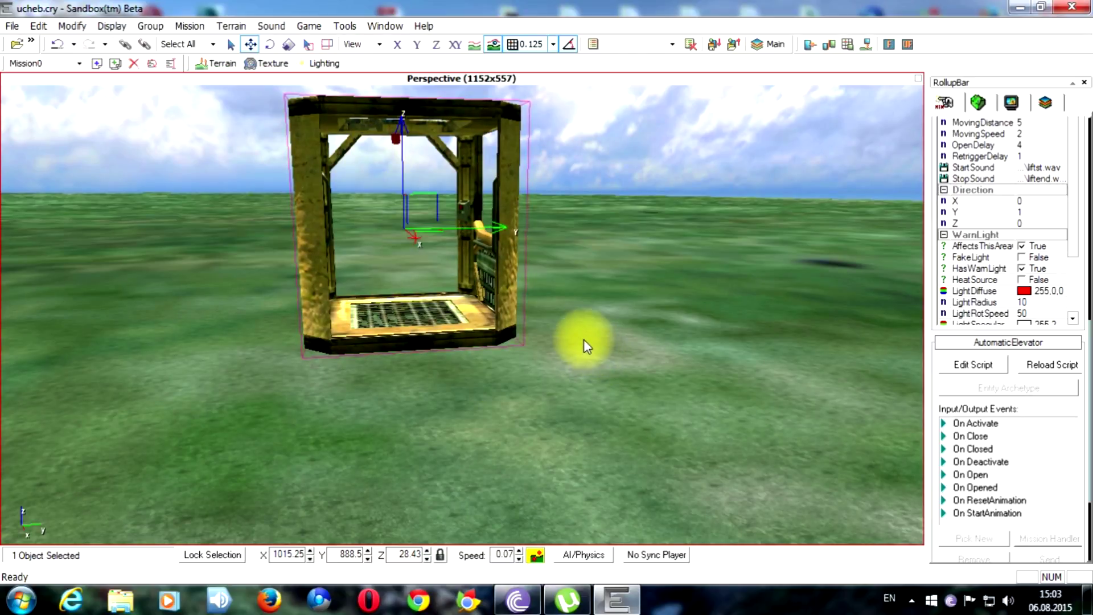
right_click_drag(624, 320, 621, 321)
key("w")
key("s")
left_click(620, 322)
key("w")
key("s")
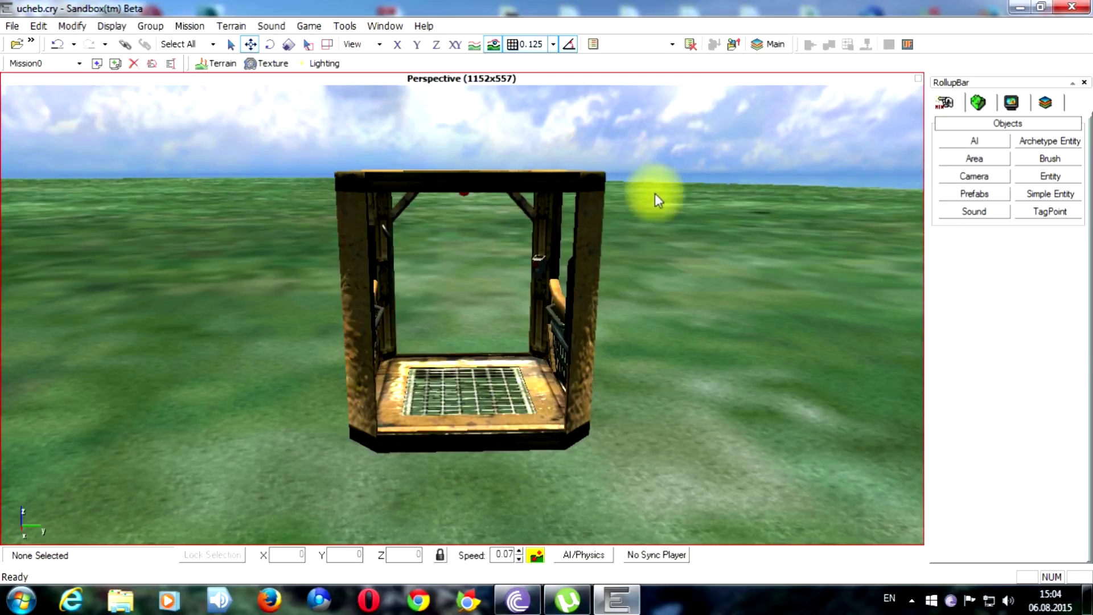
Close the level editor, saving the changes to ucheb.cry, and relaunch it from the desktop.
left_click(1070, 11)
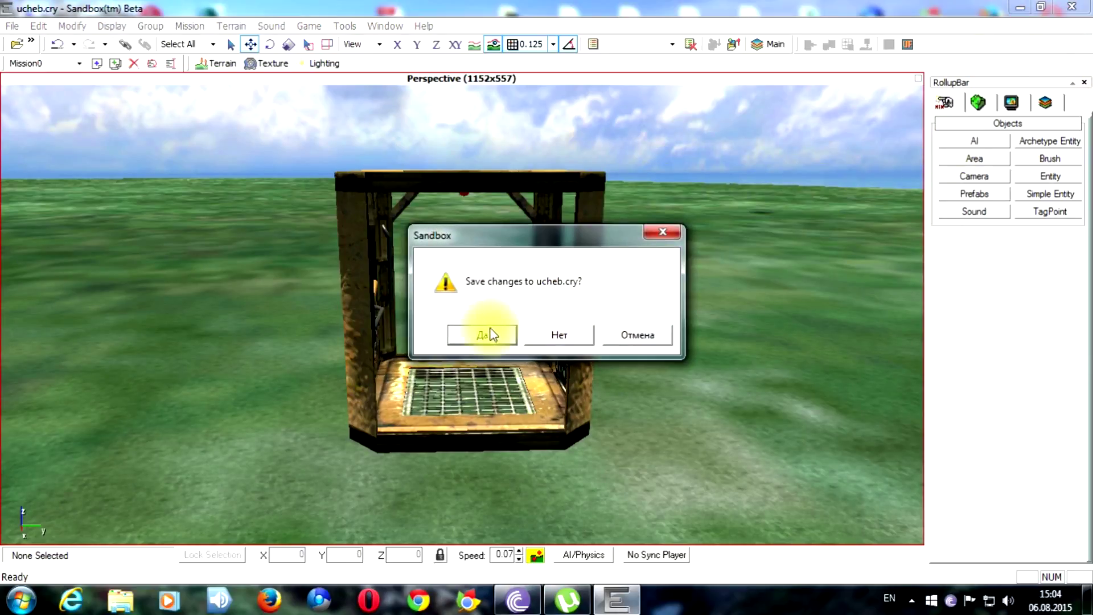
left_click(477, 336)
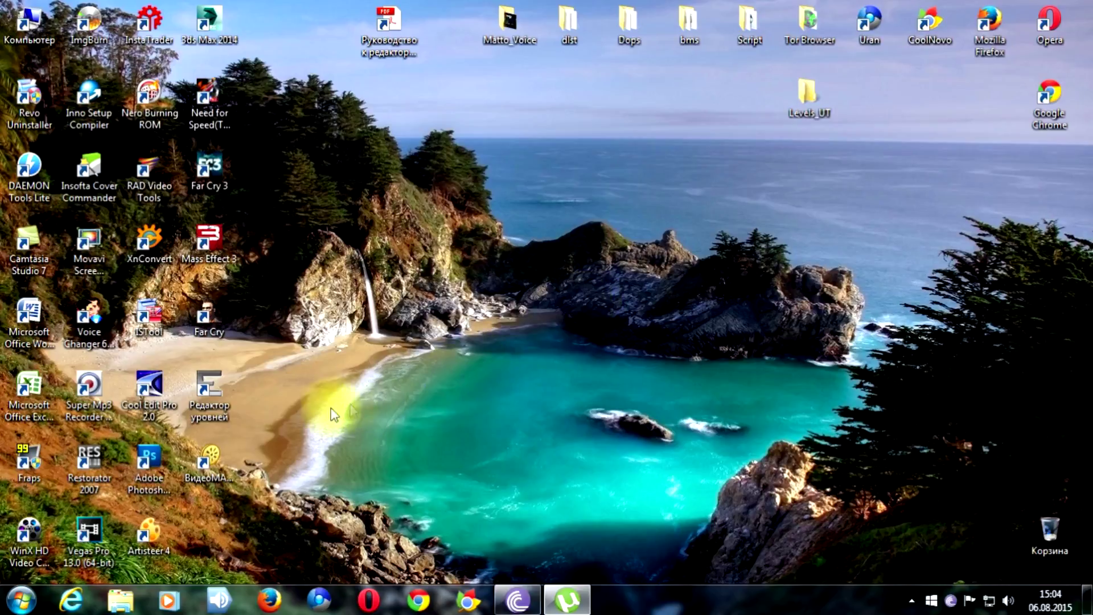
left_click(214, 393)
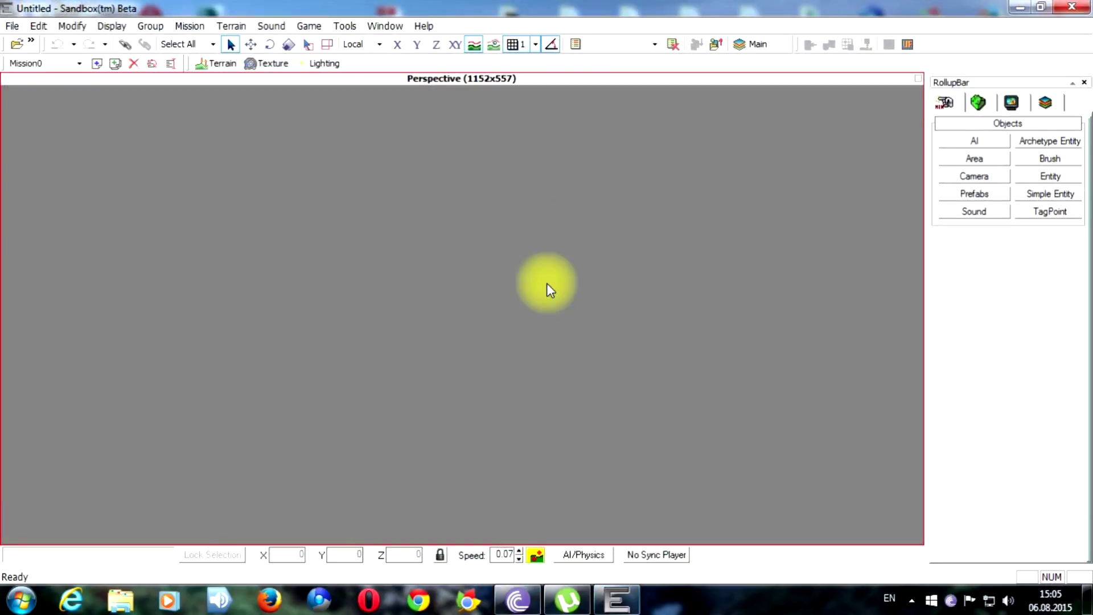
Open the bunker.cry level and dismiss the errors report.
left_click(16, 44)
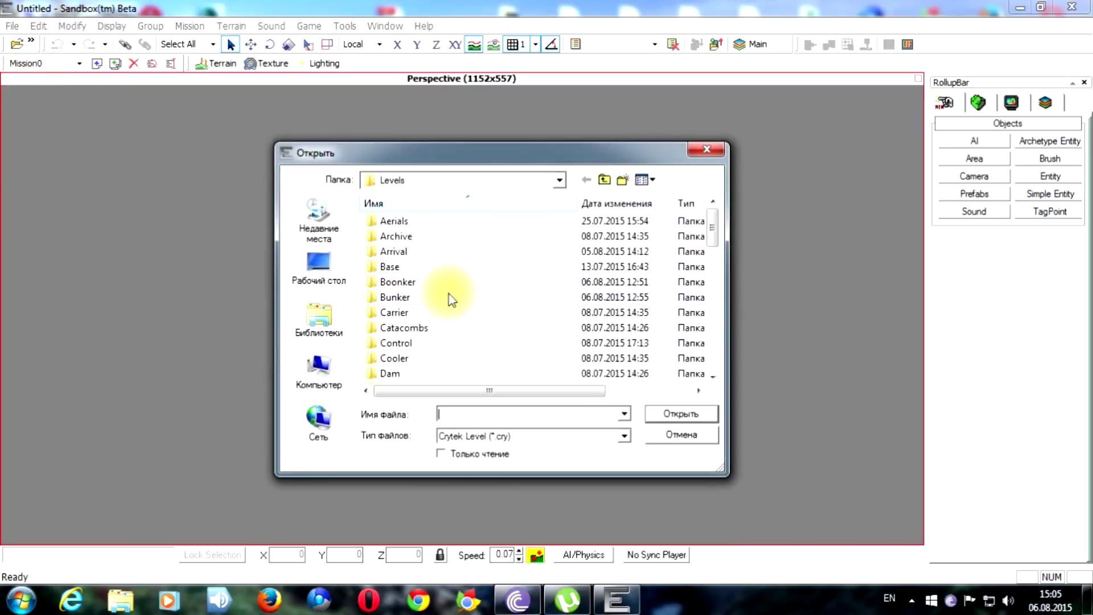
double_click(448, 287)
double_click(423, 233)
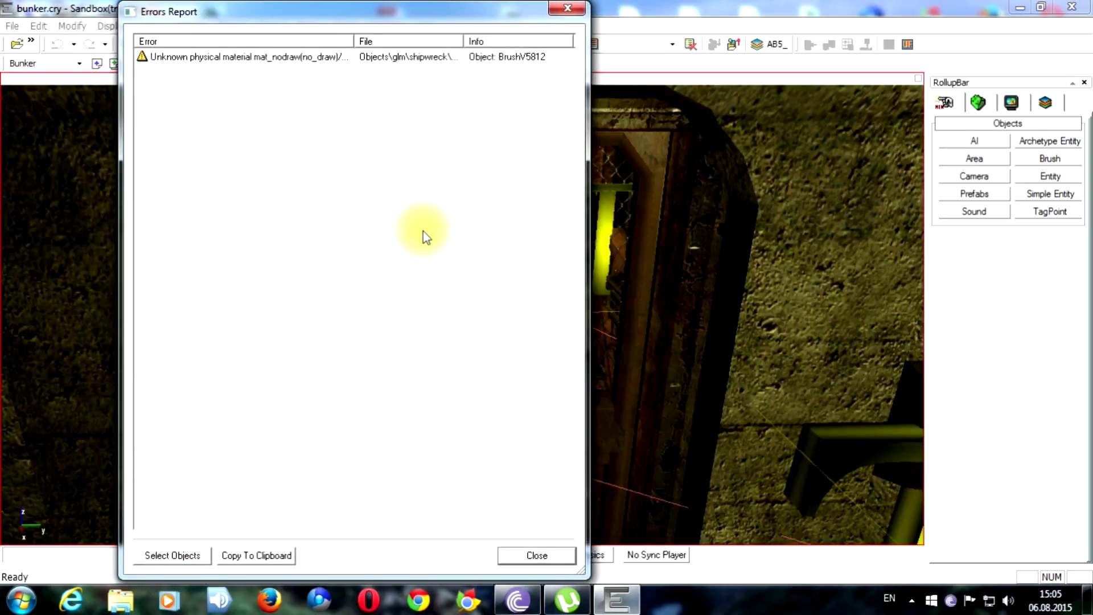
left_click(545, 554)
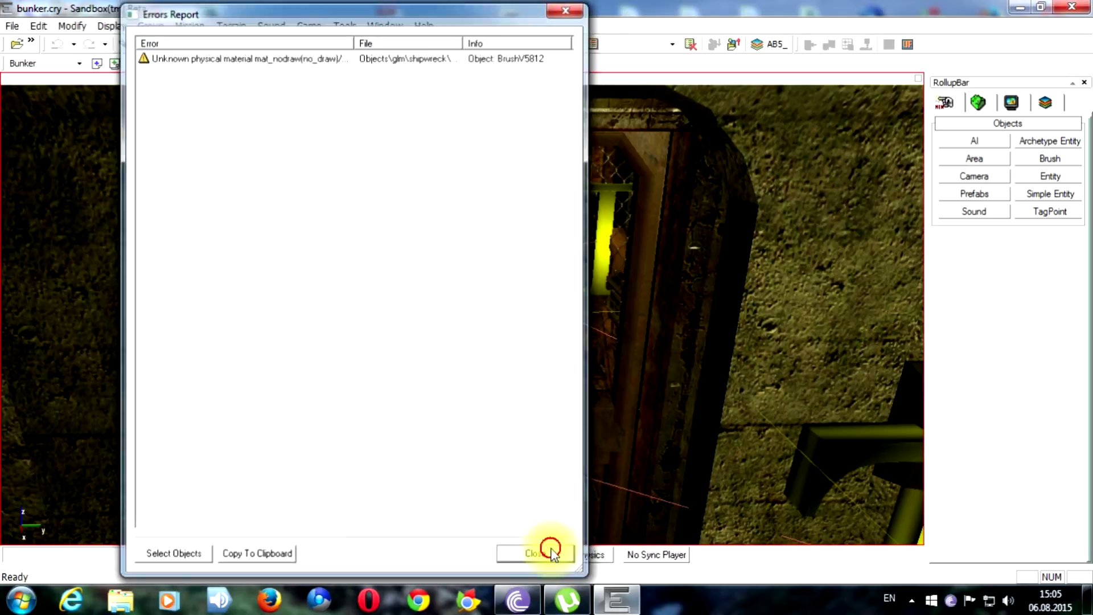
View the bunker lift and its call button in game mode, step in and out of the cabin, and return to editing.
mouse_move(603, 448)
right_mouse_down()
mouse_move(620, 444)
mouse_move(607, 444)
right_mouse_up()
key("s")
key("w")
key("s")
key("ctrl+g")
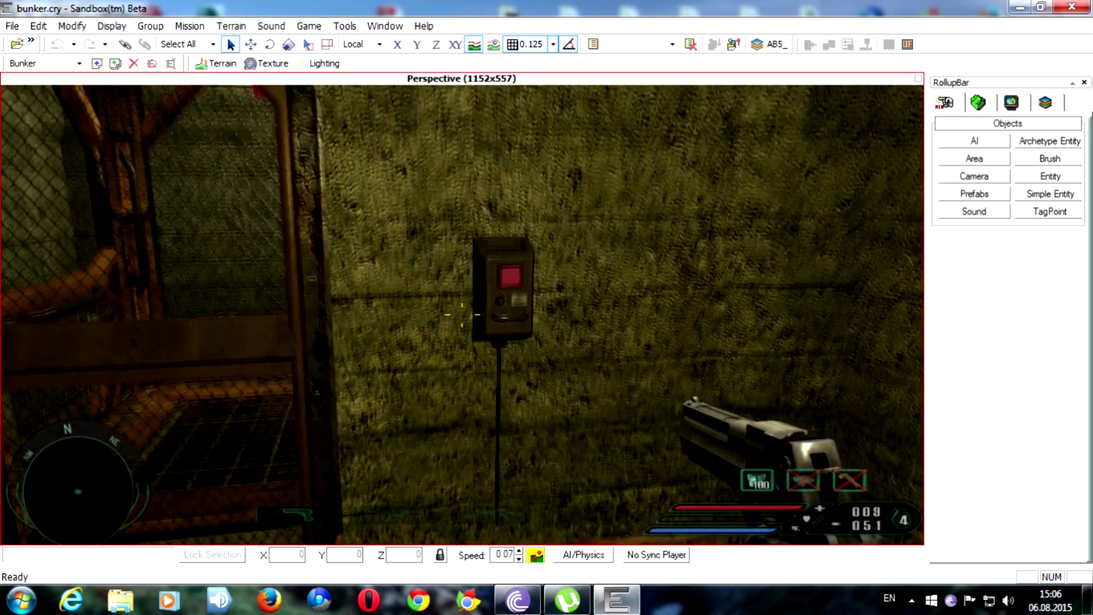
key("w")
key("w")
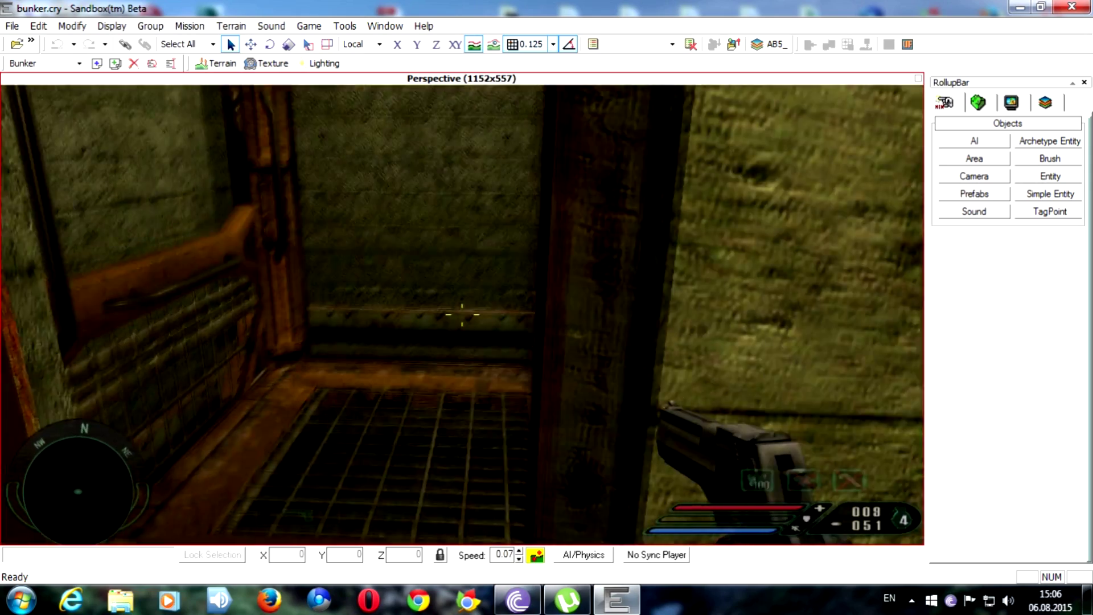
key("w")
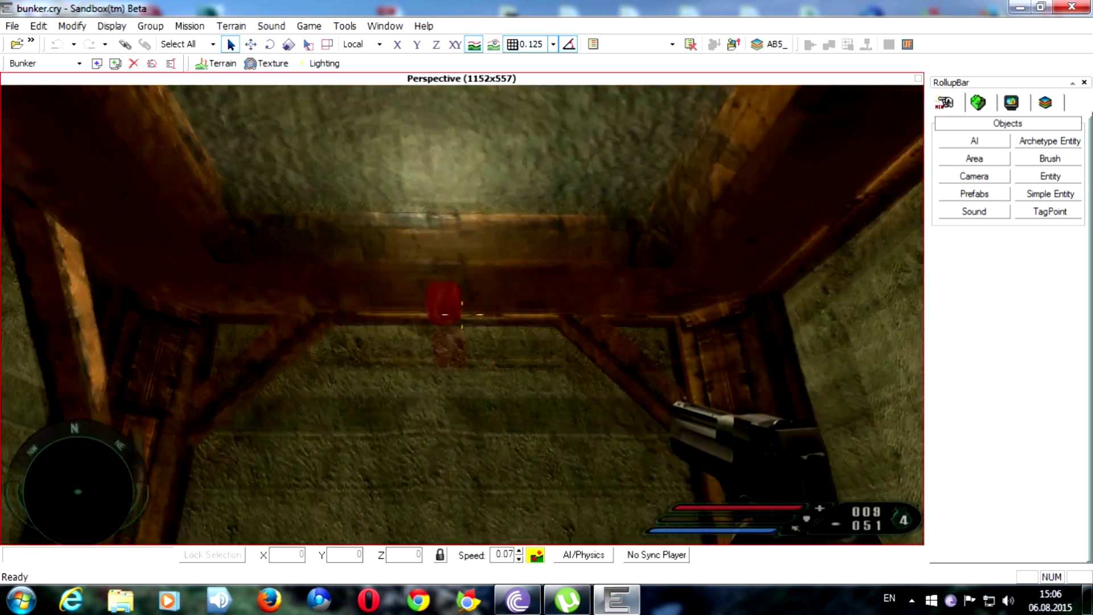
key("s")
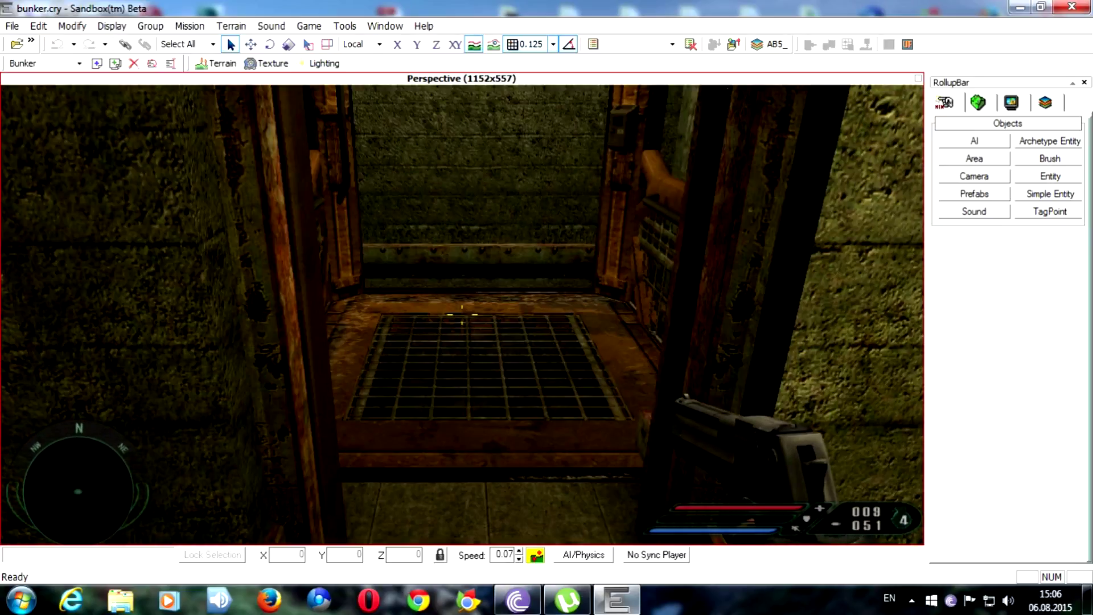
key("Escape")
Select the bunker's AutomaticElevator and examine its entity properties, including the MaterialDefault, MaterialDown and MaterialUp values.
key("w")
right_click_drag(564, 410, 564, 410)
left_click(457, 374)
right_click_drag(489, 361, 489, 362)
key("s")
key("s")
key("w")
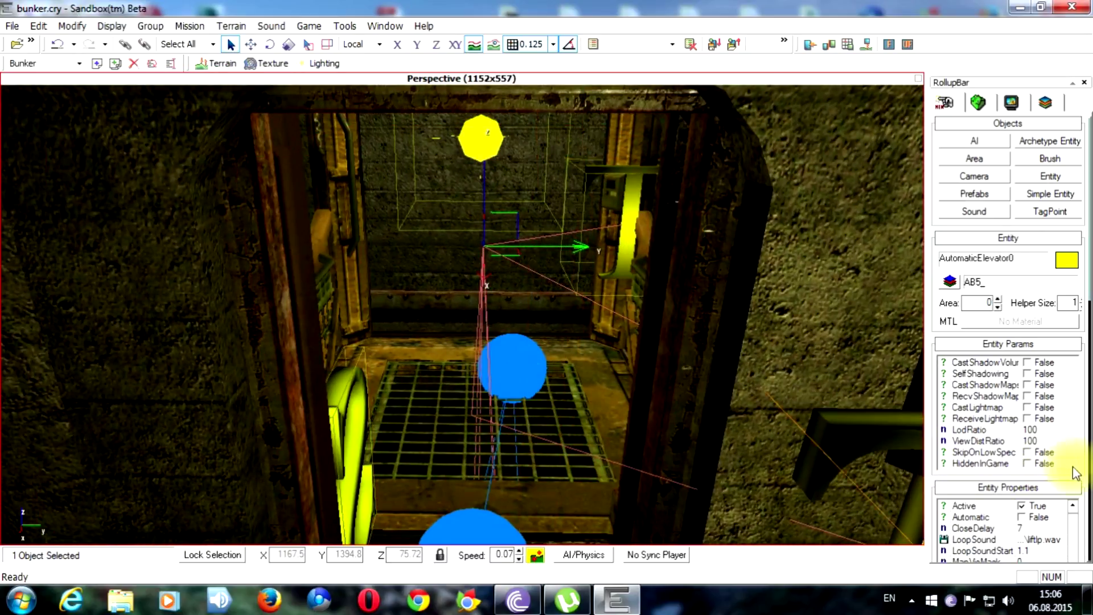
scroll(1088, 462, "down", 6)
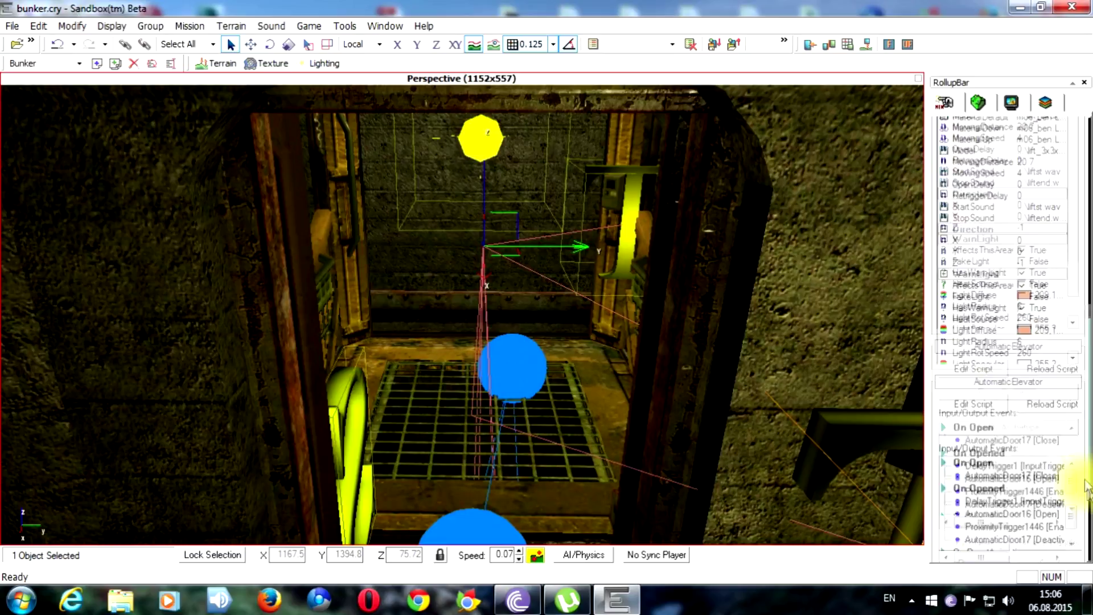
scroll(1088, 453, "up", 2)
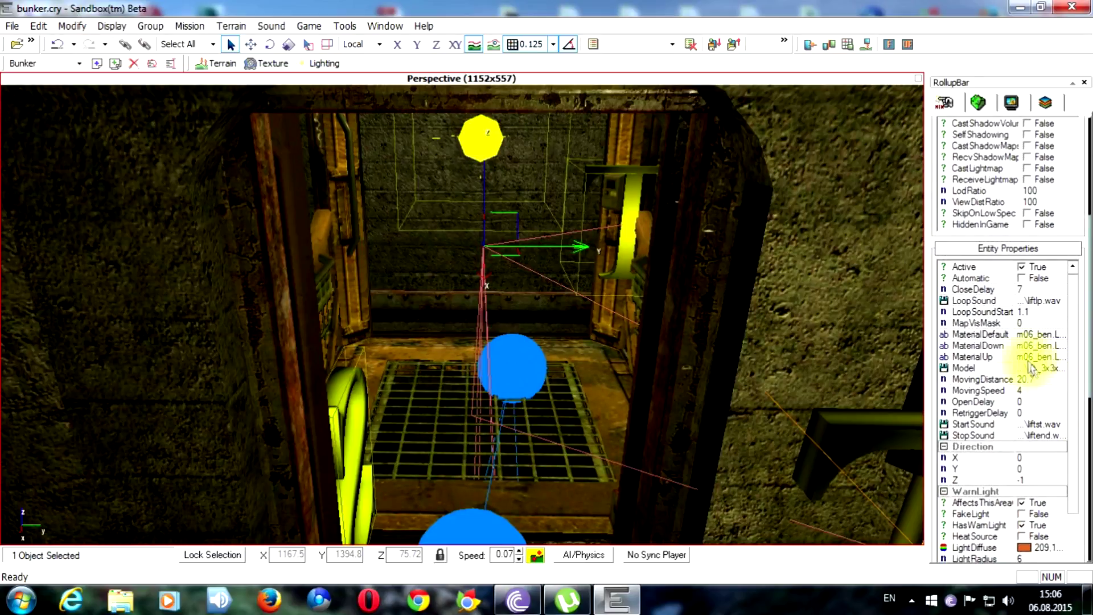
left_click(985, 336)
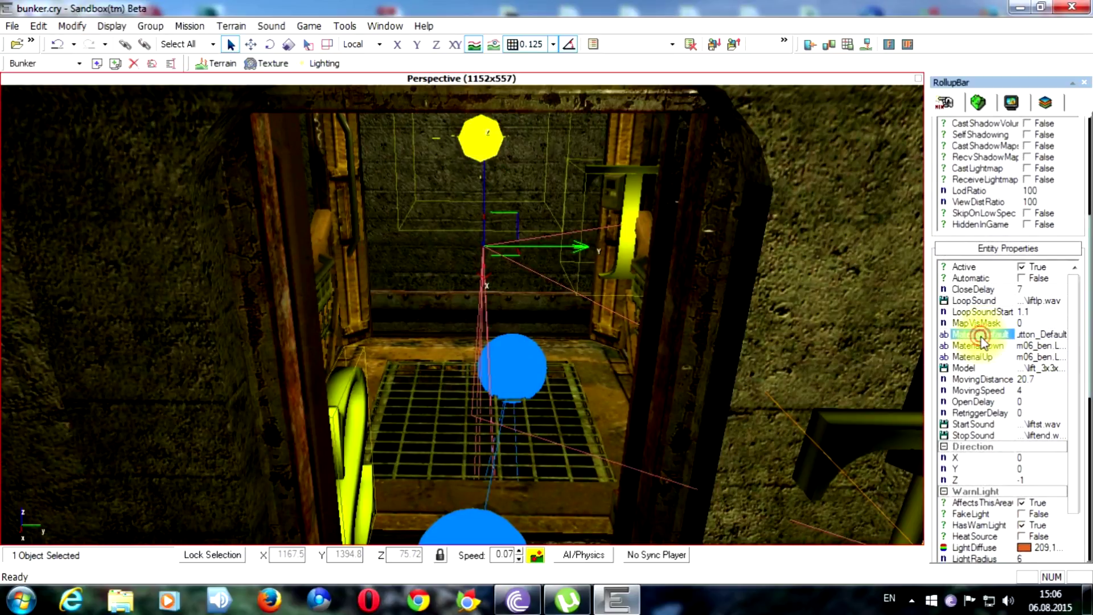
left_click(984, 346)
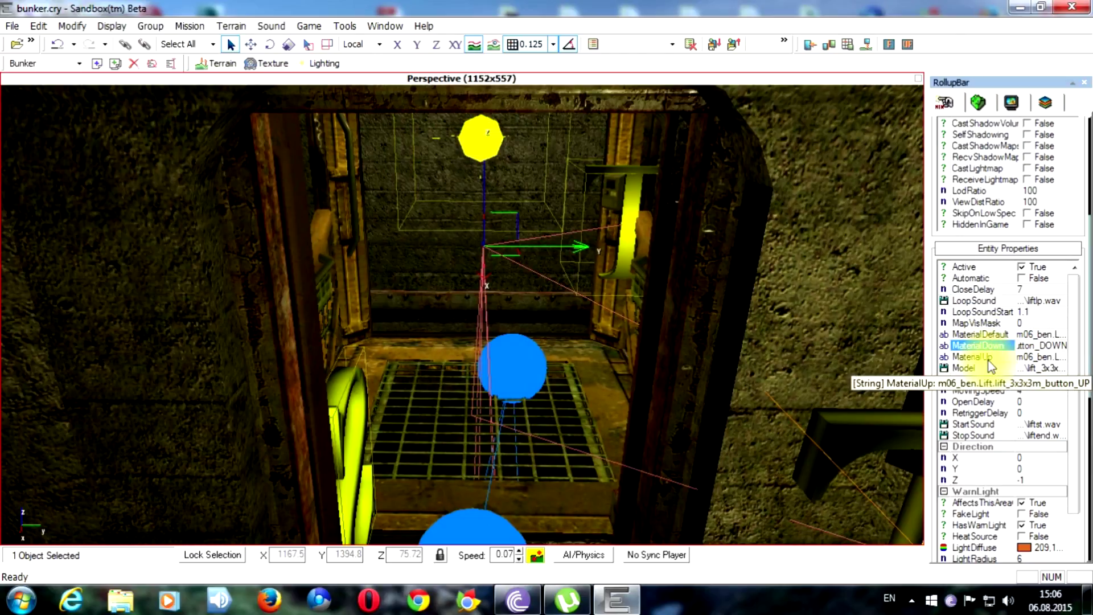
left_click(985, 357)
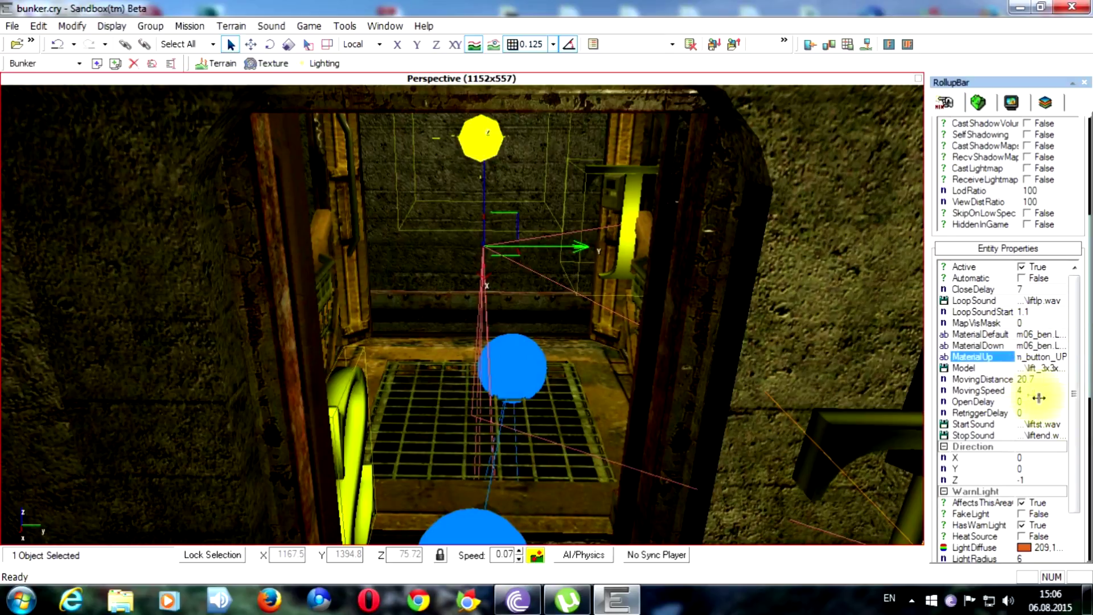
Copy the lift's MaterialDefault value, m06_ben.Lift.lift_3x3x3m_button_Default, into a new Notepad document.
left_click(1043, 335)
key("ctrl+c")
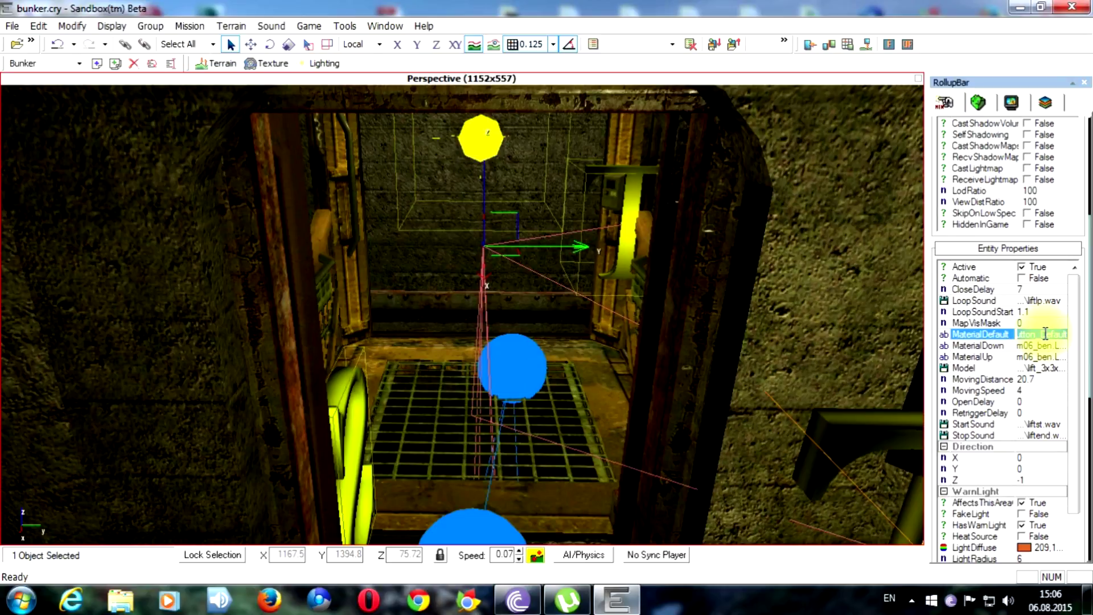
left_click(1020, 13)
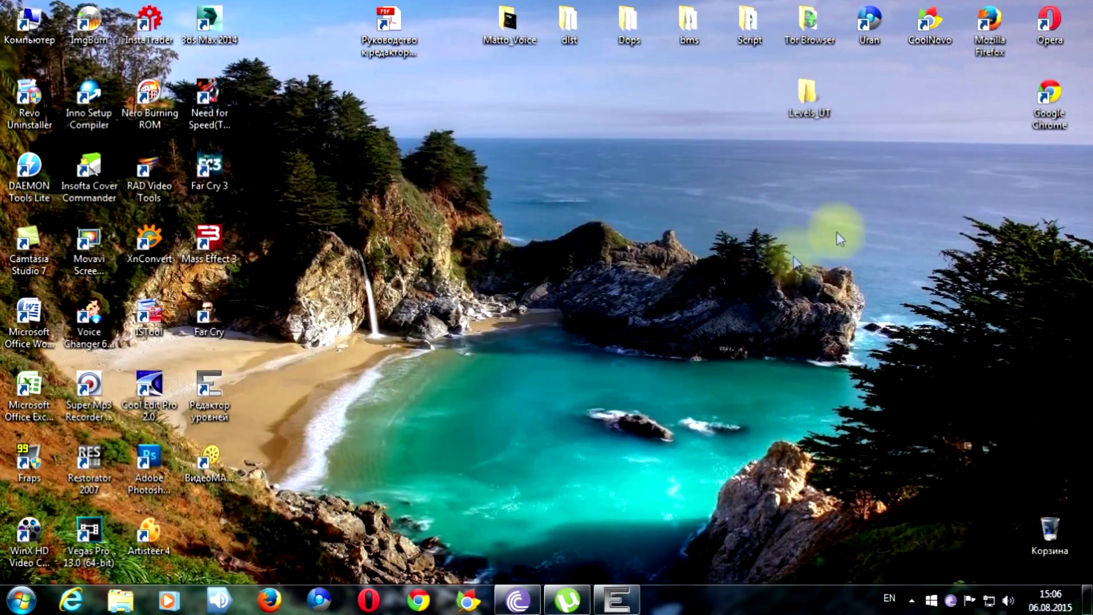
left_click(20, 603)
left_click(96, 533)
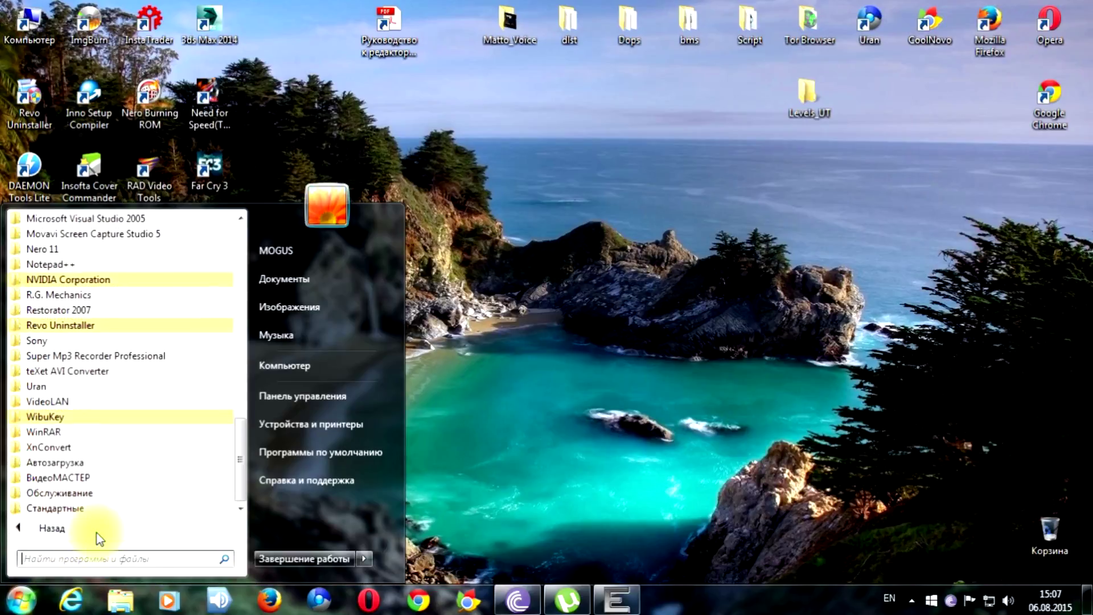
left_click(97, 509)
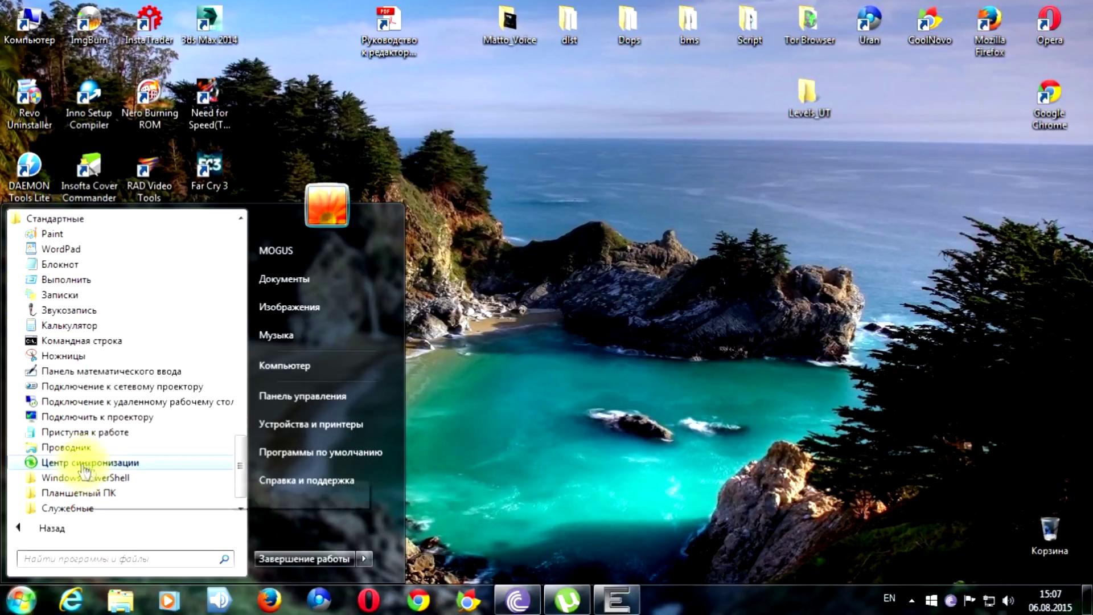
left_click(99, 265)
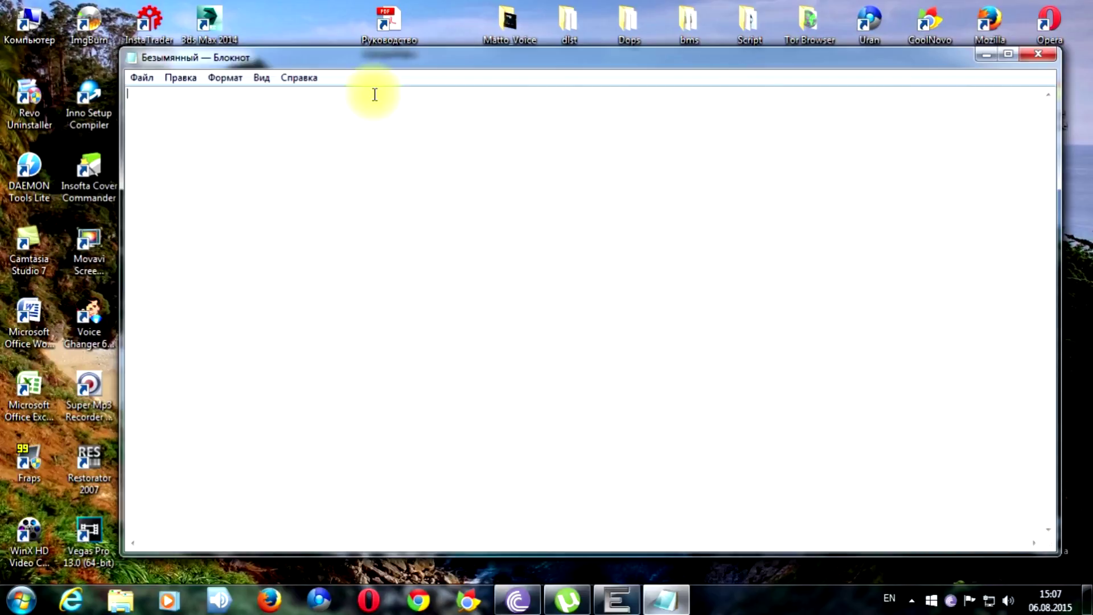
key("ctrl+v")
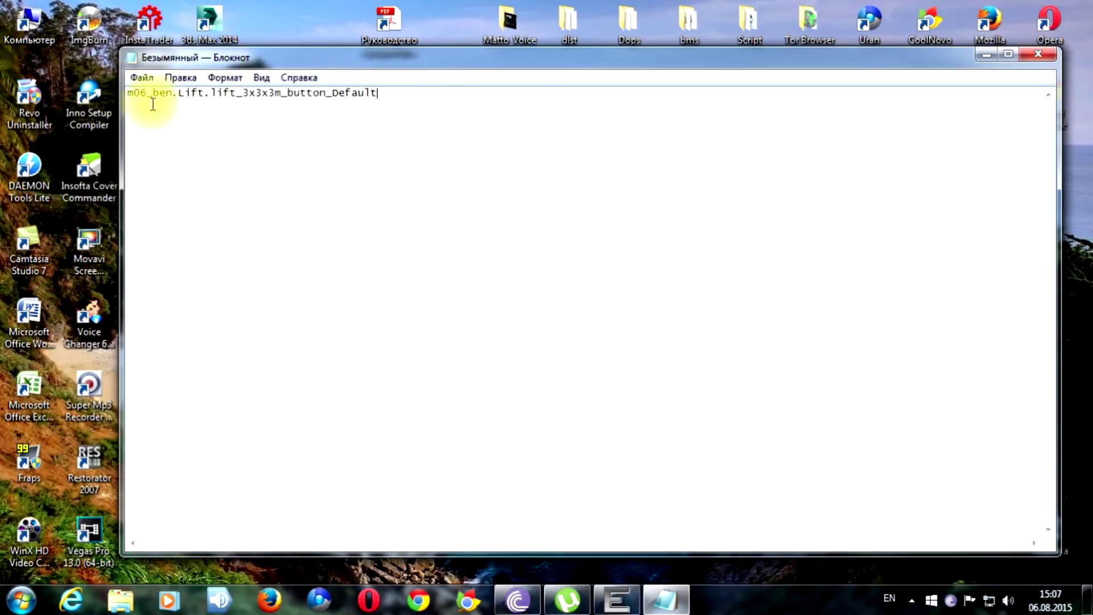
Copy the lift's MaterialDown value, m06_ben.Lift.lift_3x3x3m_button_DOWN, from the level editor onto a new line of the Notepad document.
left_click(620, 600)
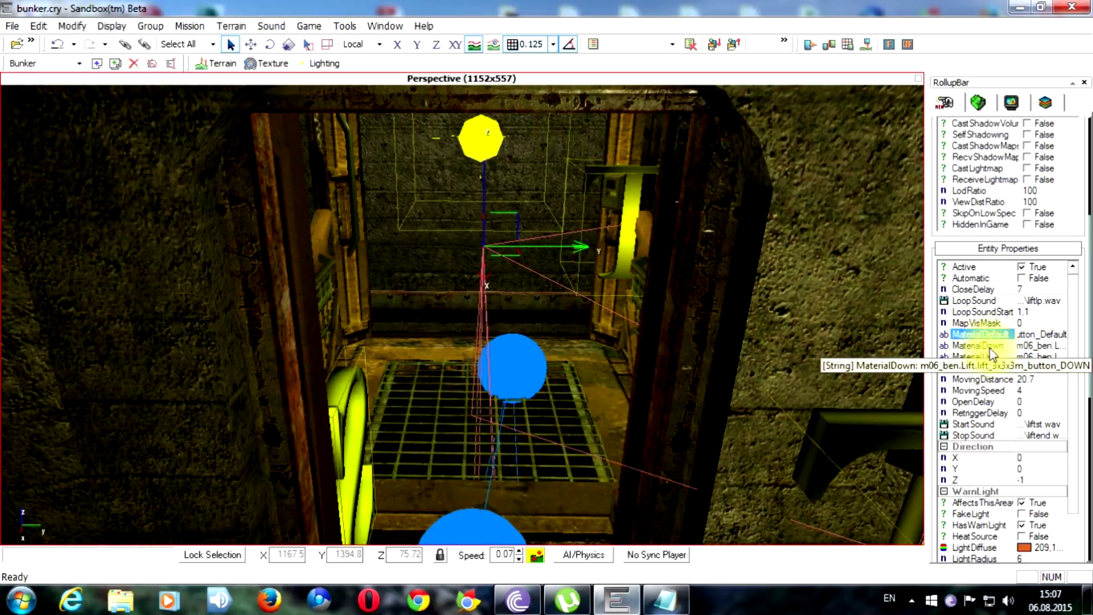
left_click(1049, 346)
key("ctrl+c")
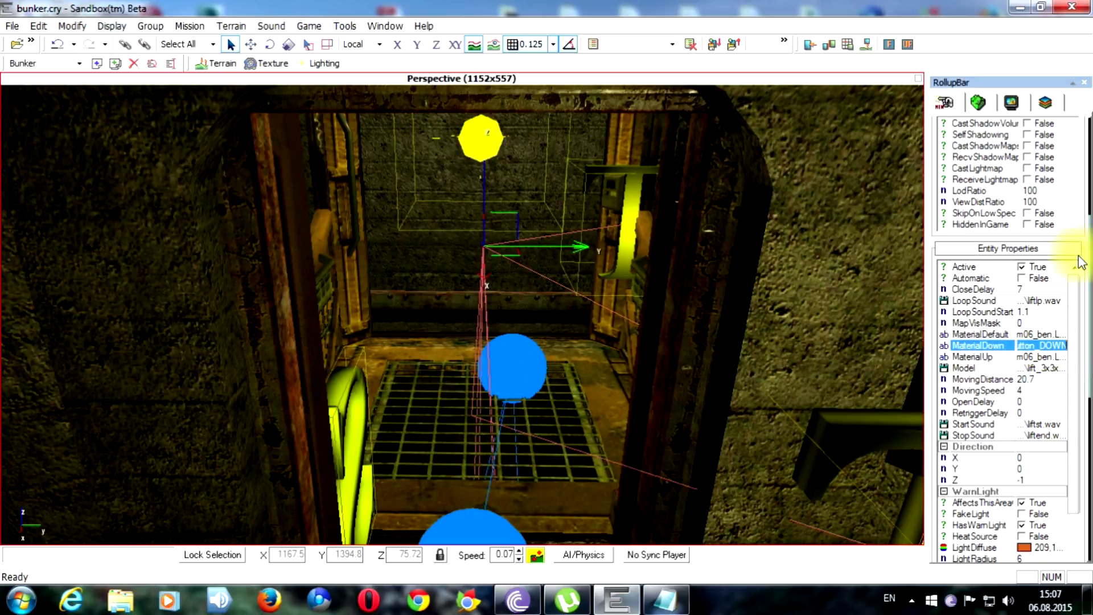
left_click(1021, 7)
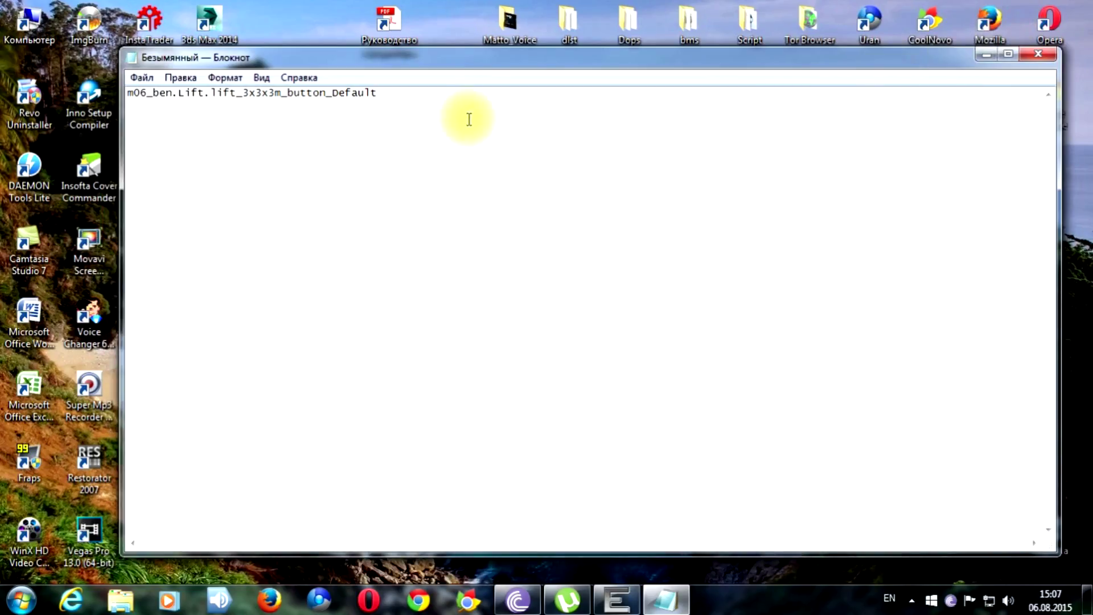
key("Return")
key("ctrl+v")
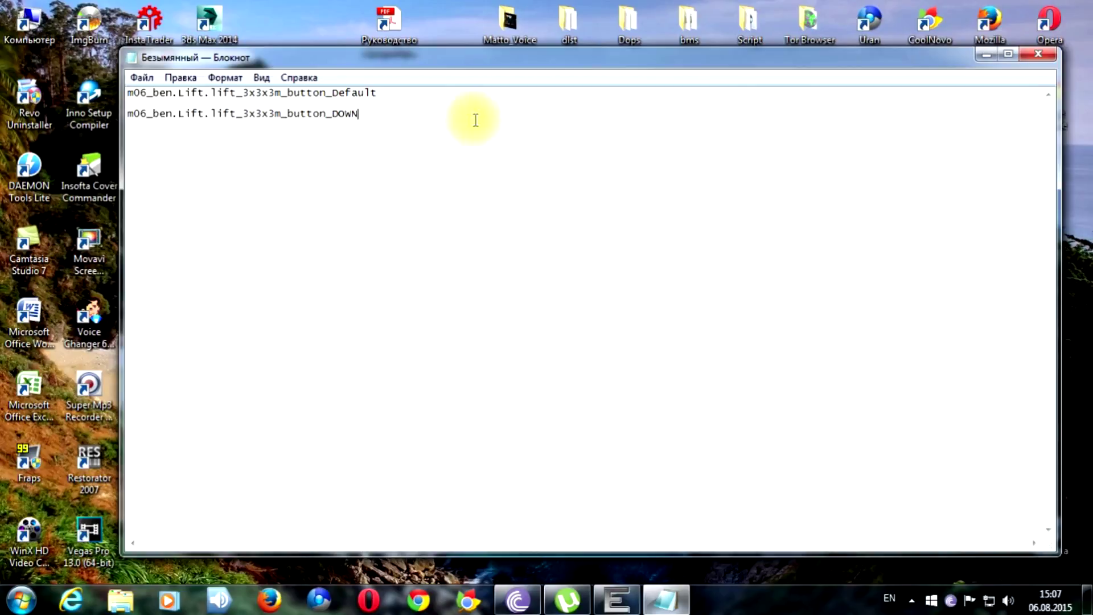
Add the lift's MaterialUp value, m06_ben.Lift.lift_3x3x3m_button_UP, to the Notepad document and close the level editor without saving bunker.cry.
left_click(615, 601)
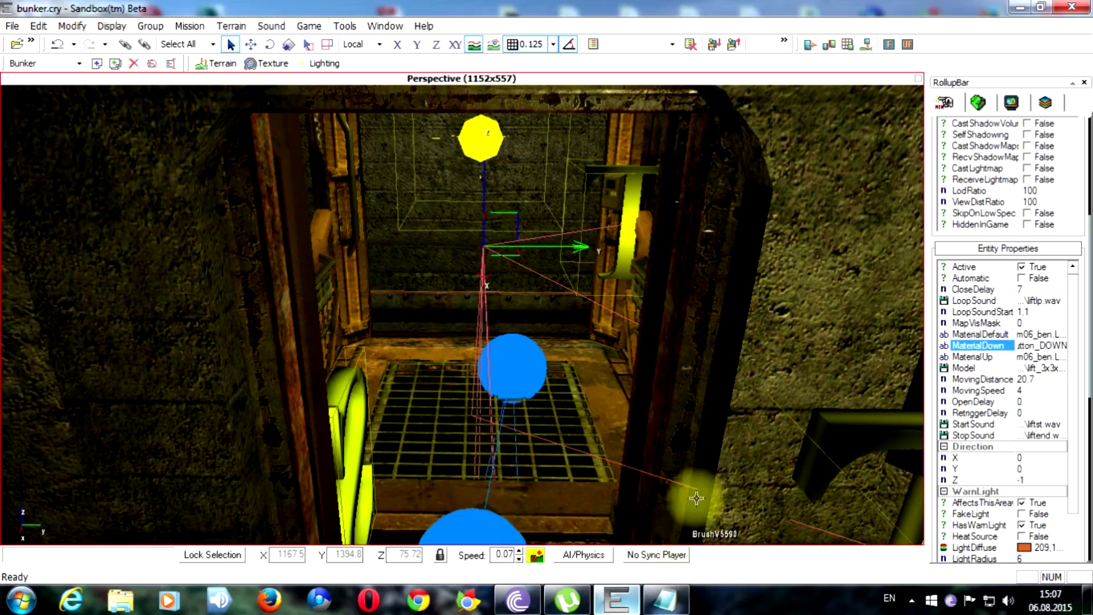
left_click(1051, 358)
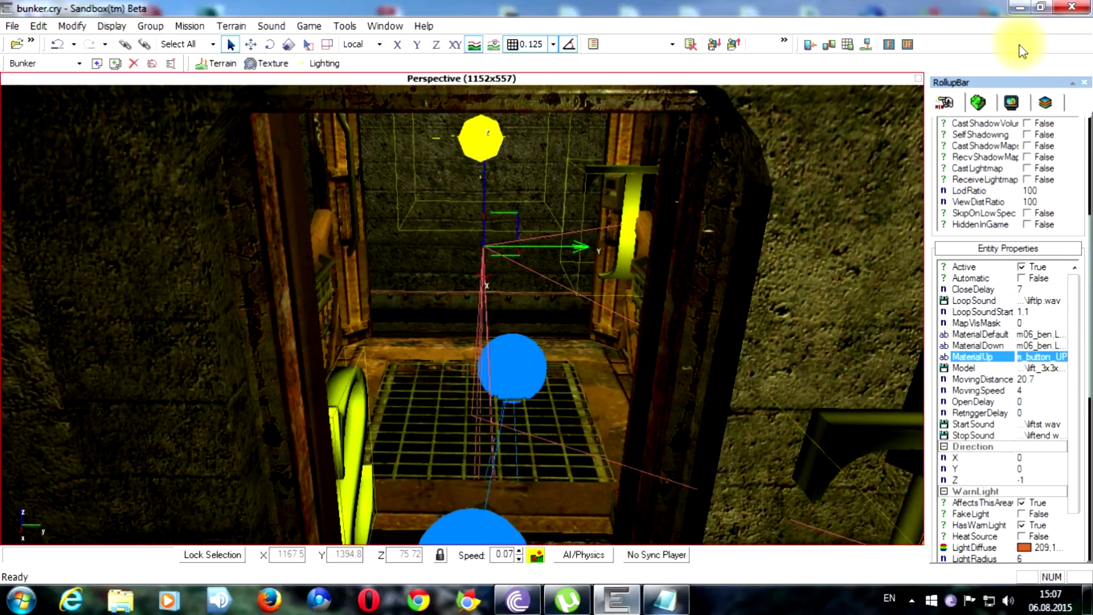
left_click(1079, 8)
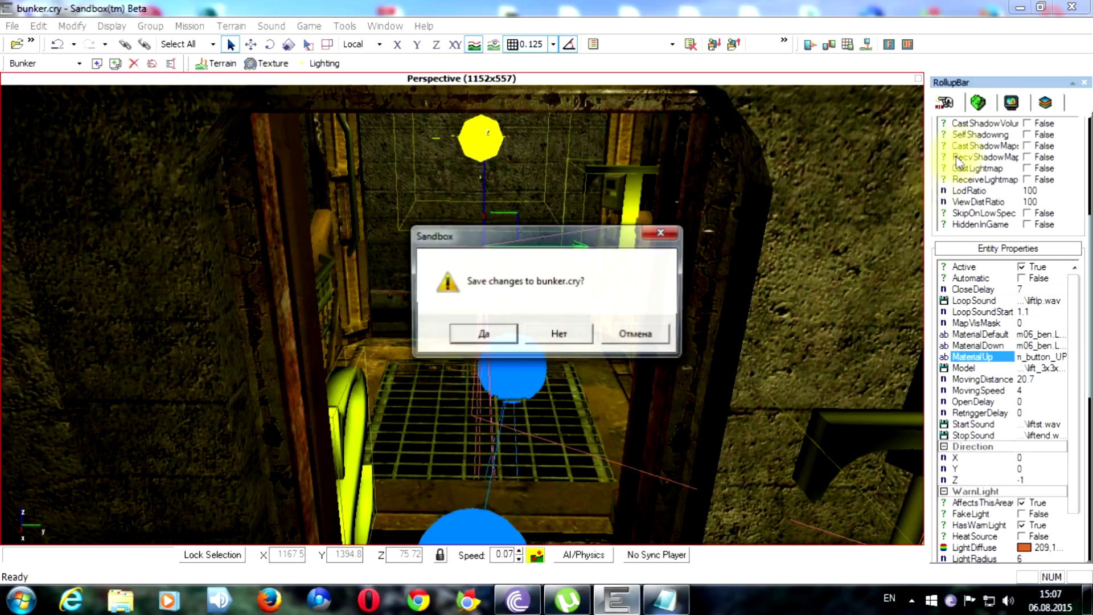
left_click(559, 340)
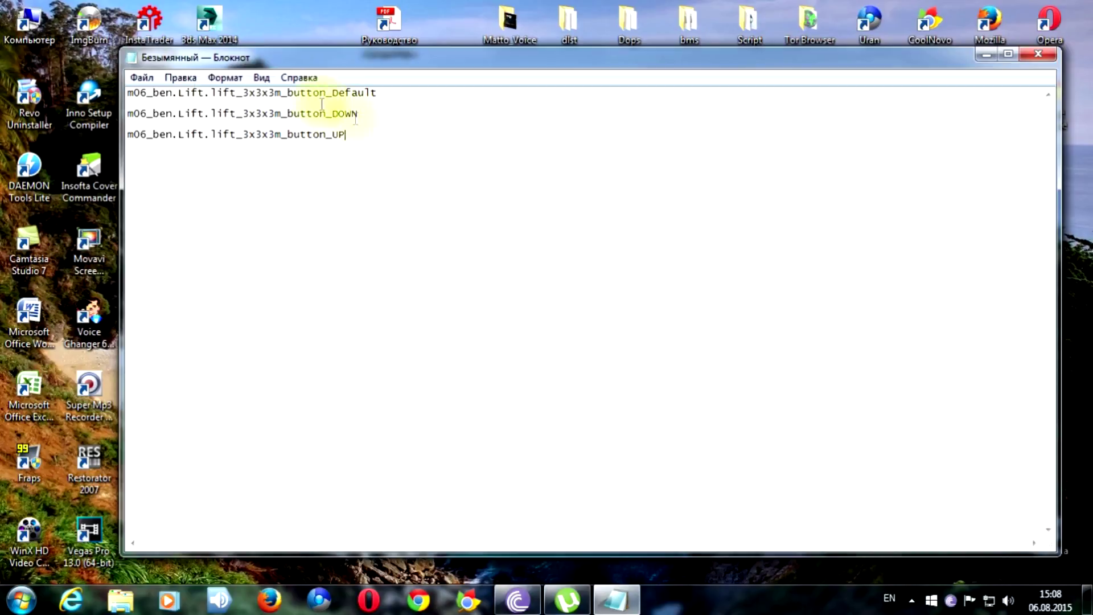
Save the note to the desktop as lift.txt while closing it, and move the file beside the upper desktop folders.
left_click(1040, 57)
left_click(491, 310)
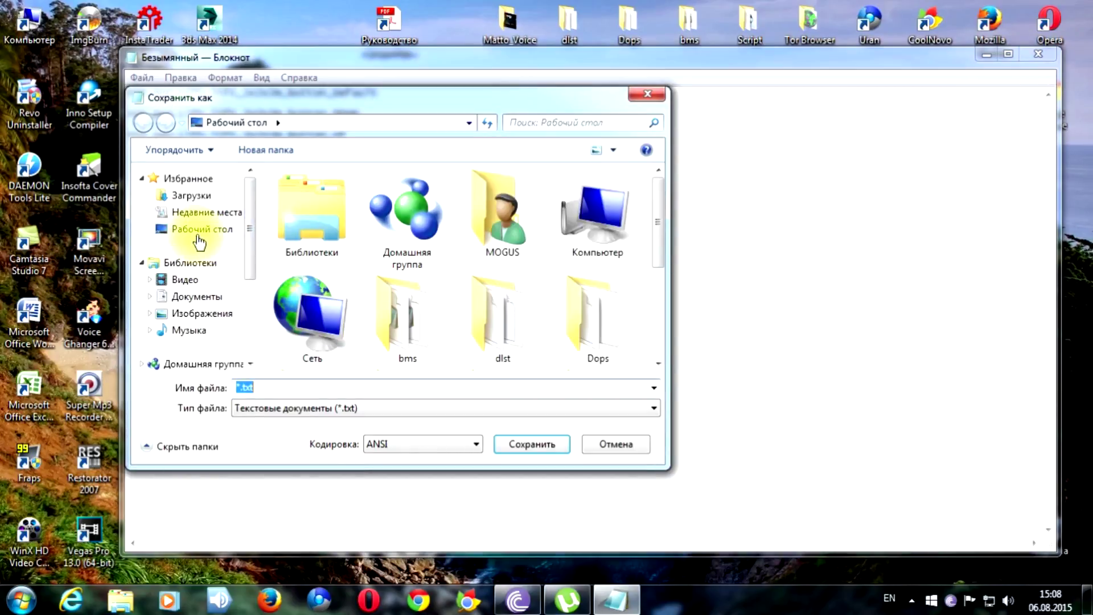
left_click(197, 233)
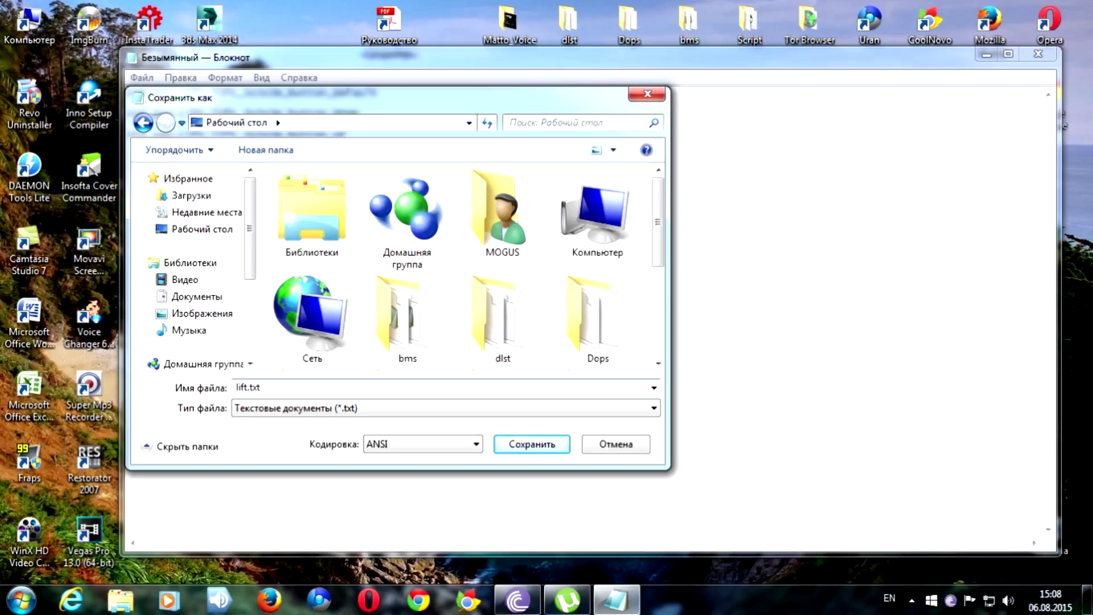
key("Return")
key("alt+F4")
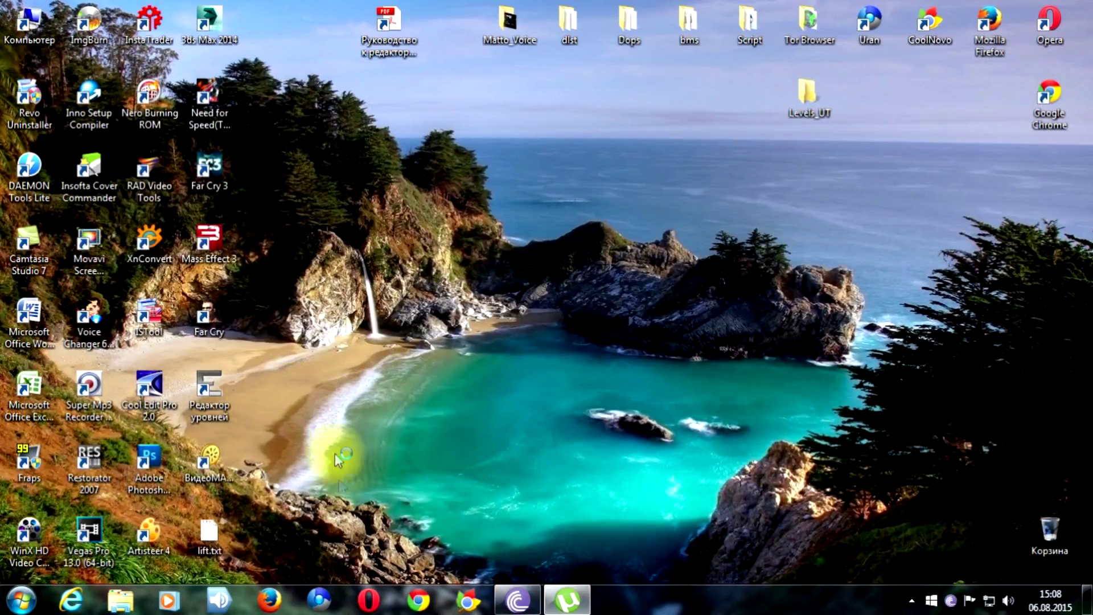
left_click_drag(207, 532, 639, 92)
left_click(686, 246)
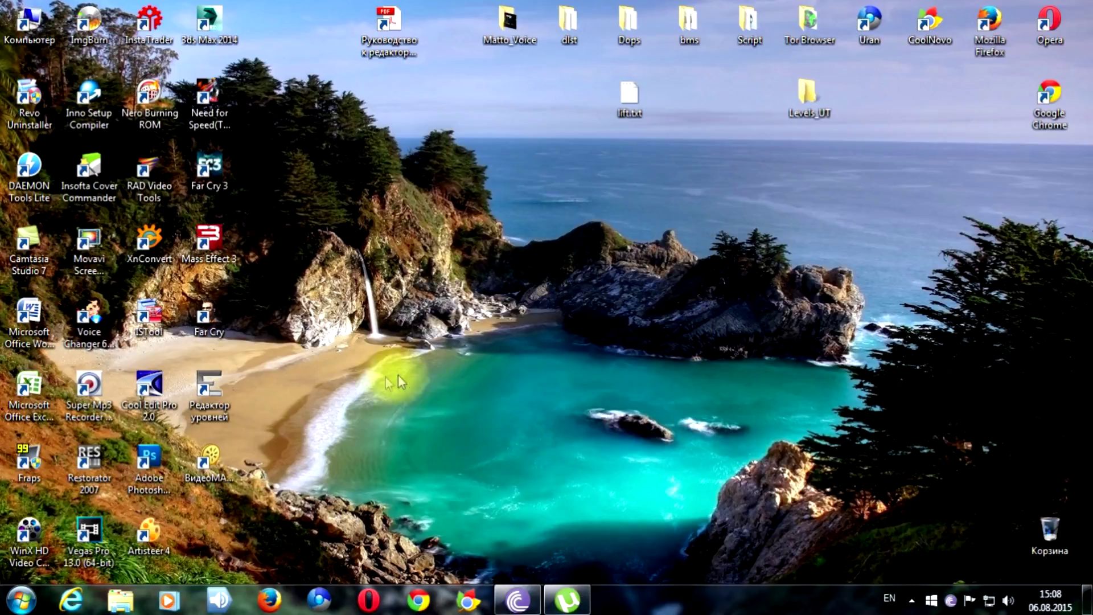
Relaunch the level editor from the desktop and open diversion.cry from the Diversion level folder.
double_click(217, 402)
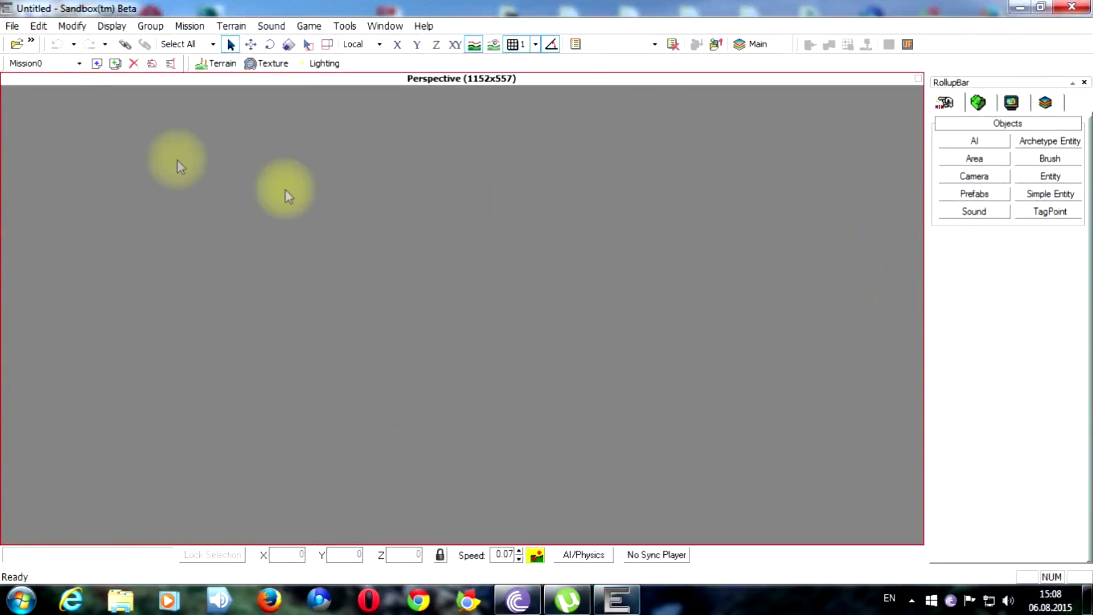
left_click(17, 45)
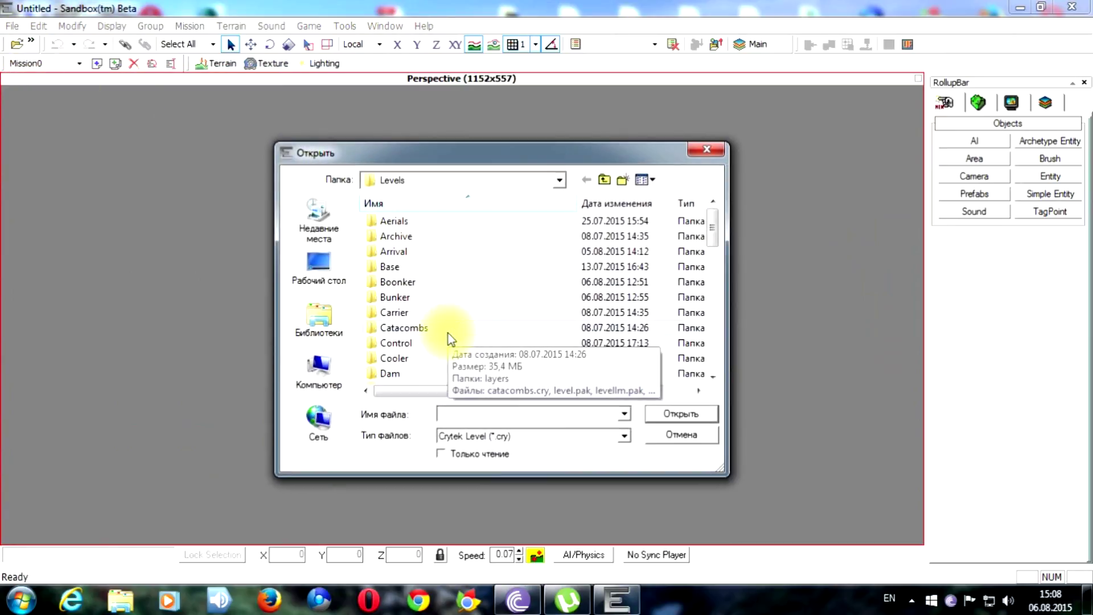
scroll(439, 336, "down", 1)
double_click(434, 357)
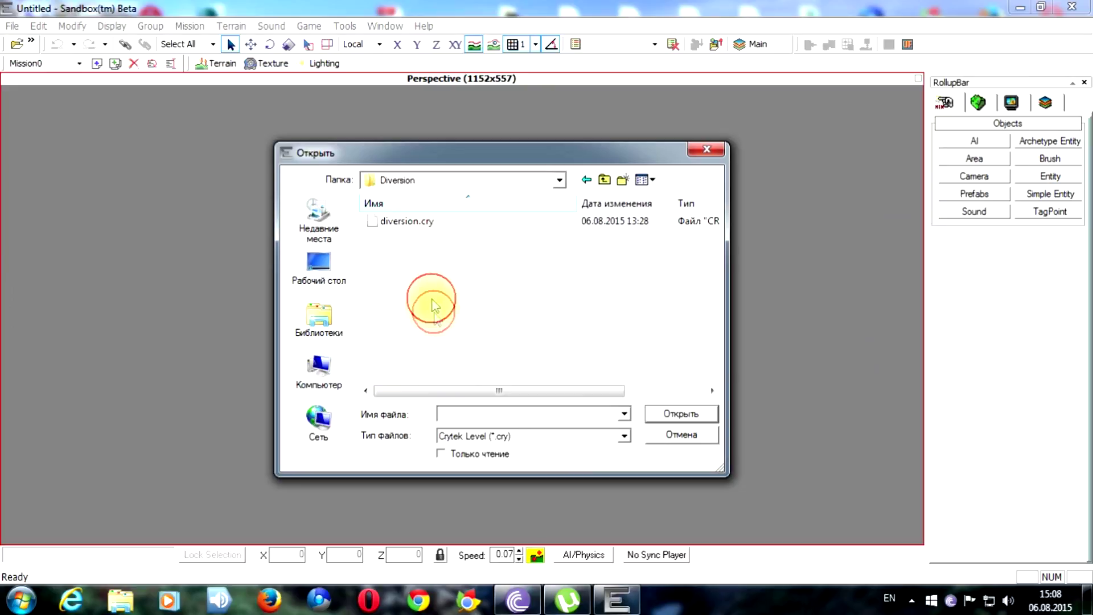
double_click(404, 221)
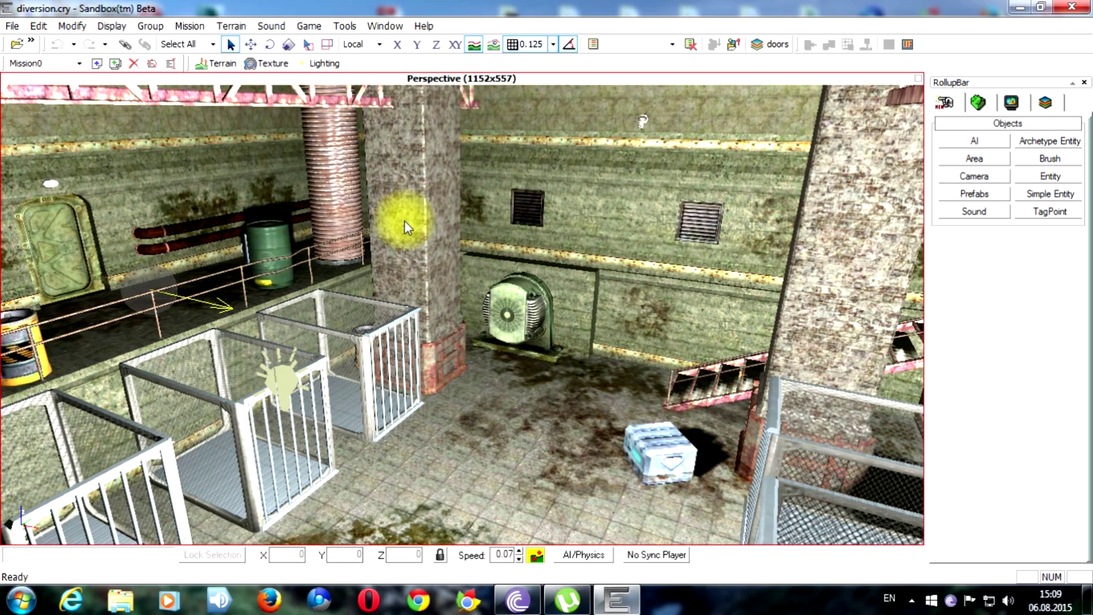
Examine the diversion level's barrel corridor and the deep square shaft, both in the viewport and in game mode.
right_click_drag(404, 221, 623, 361)
key("w")
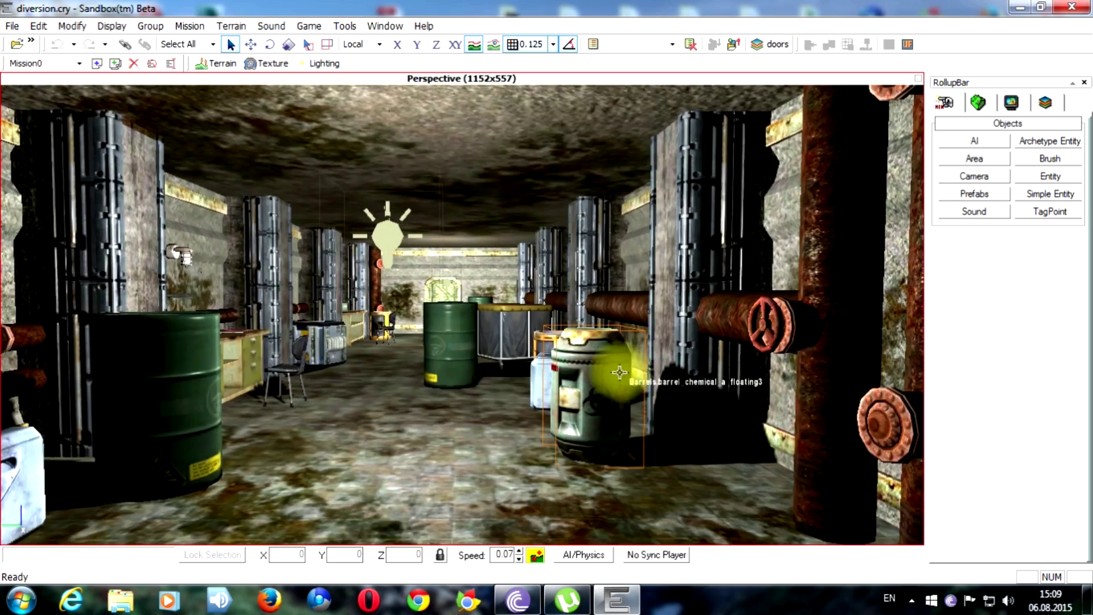
key("ctrl+g")
key("F2")
key("F2")
key("F2")
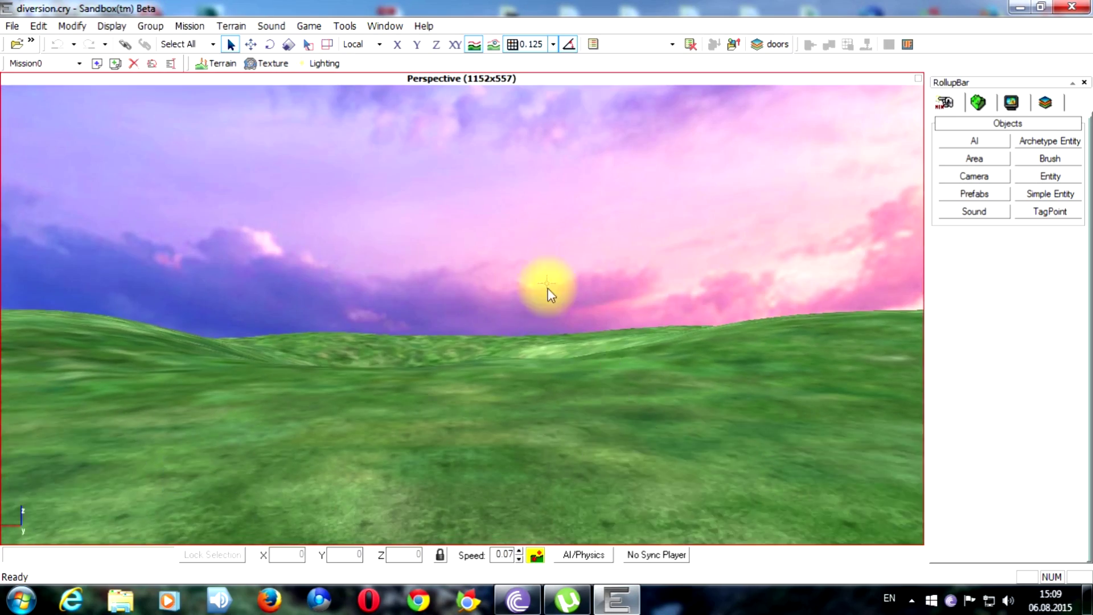
right_click_drag(548, 295, 659, 312)
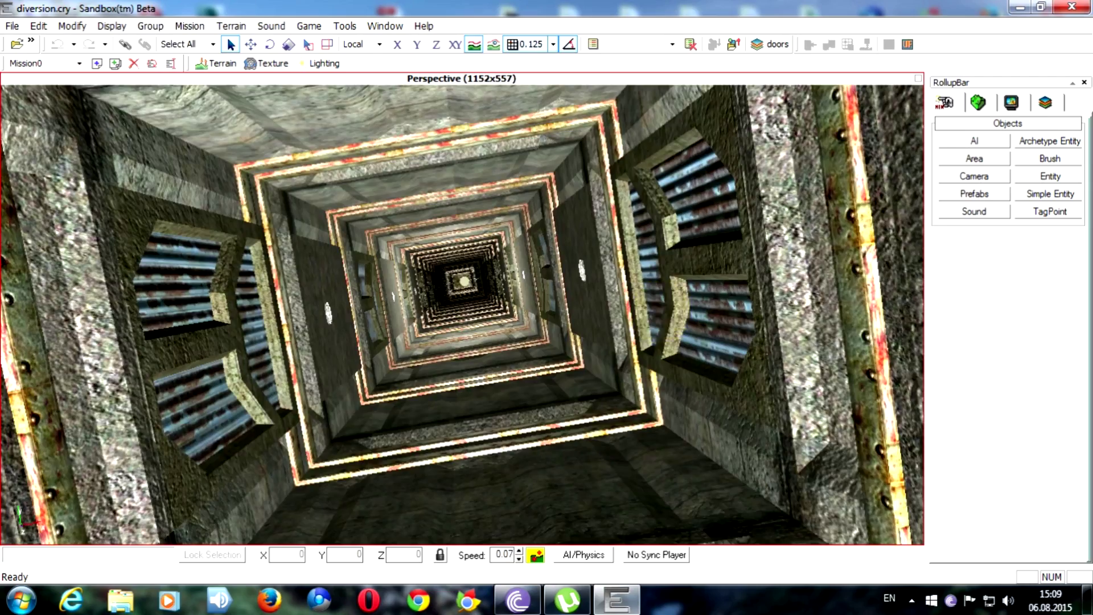
key("ctrl+g")
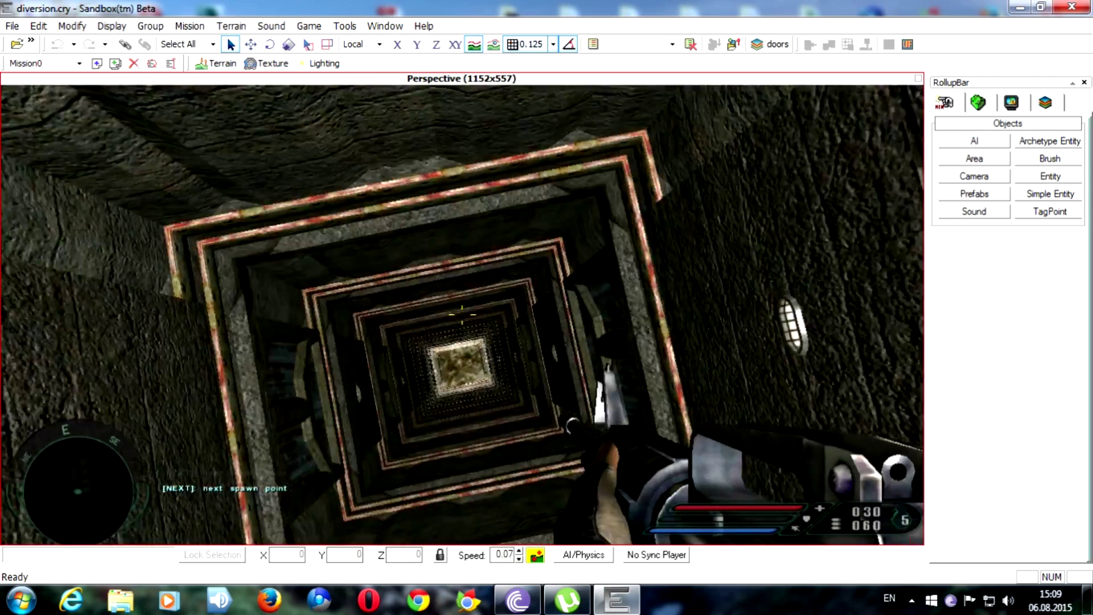
key("Escape")
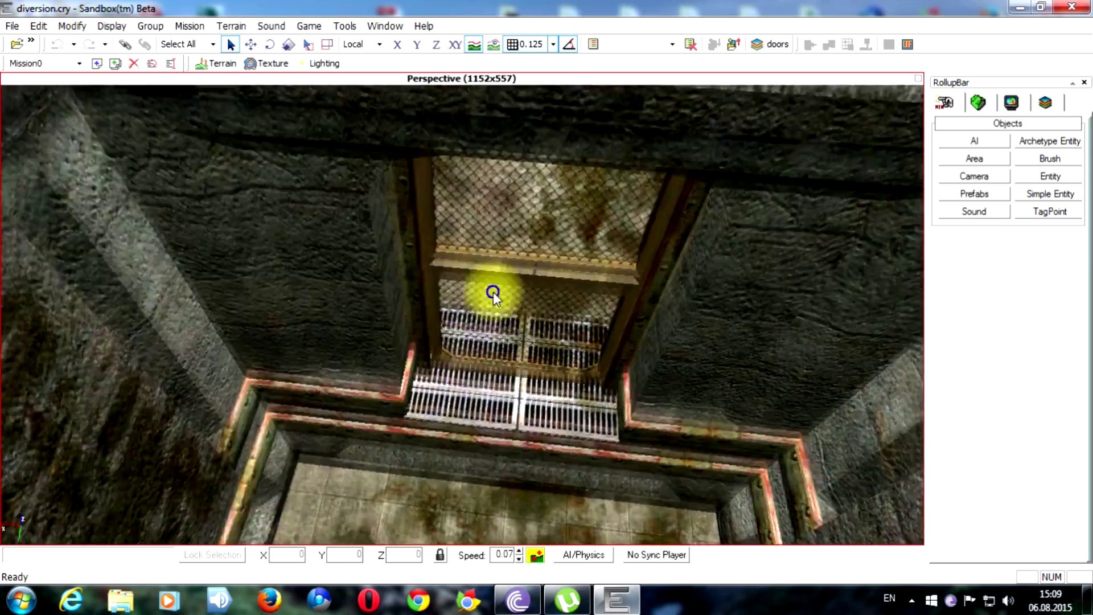
Place an AutomaticElevator entity on the room floor in front of the mesh gate, with snapping to objects enabled.
key("w")
right_click_drag(493, 292, 489, 303)
right_click_drag(419, 462, 414, 437)
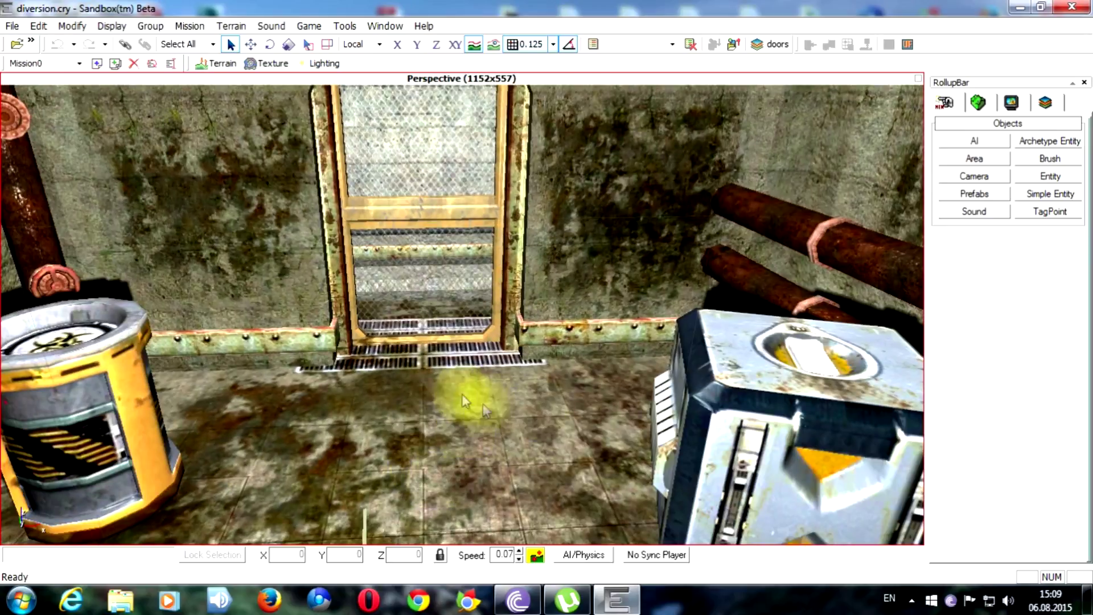
left_click(1050, 176)
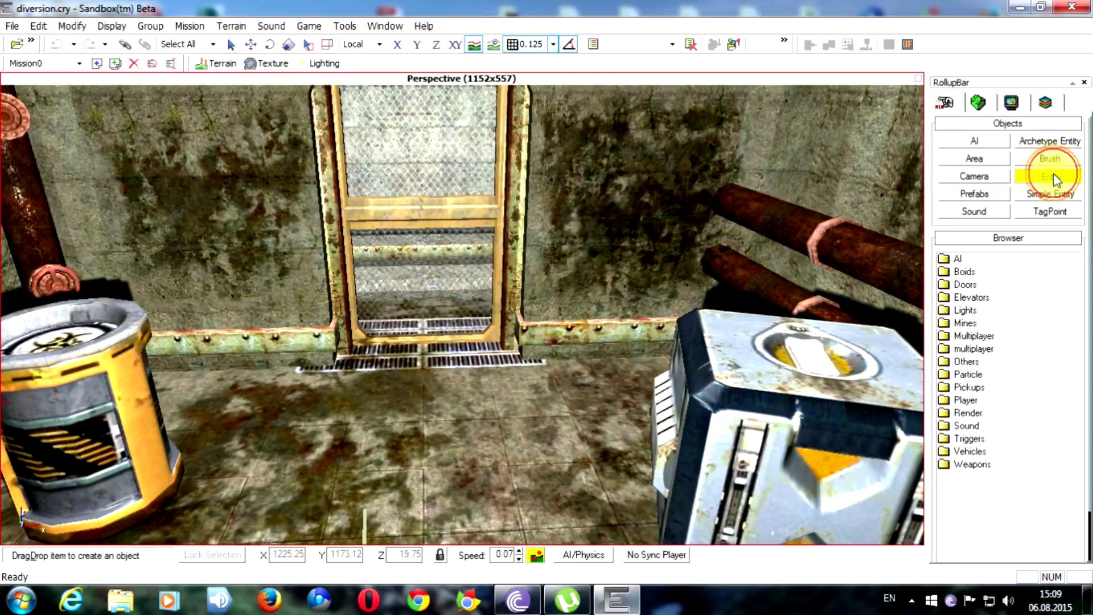
double_click(969, 297)
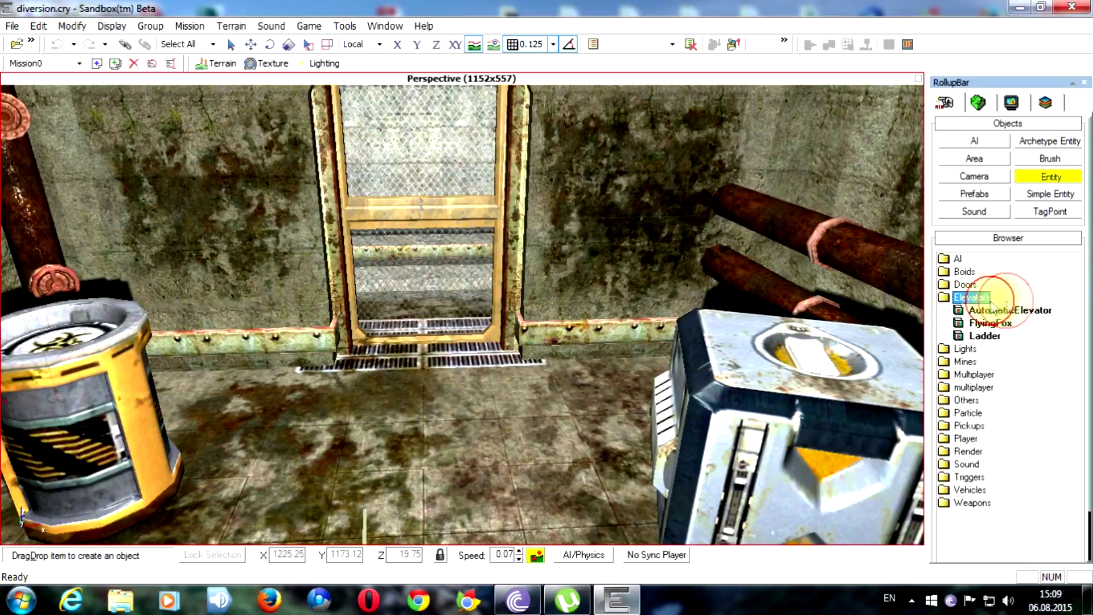
double_click(965, 311)
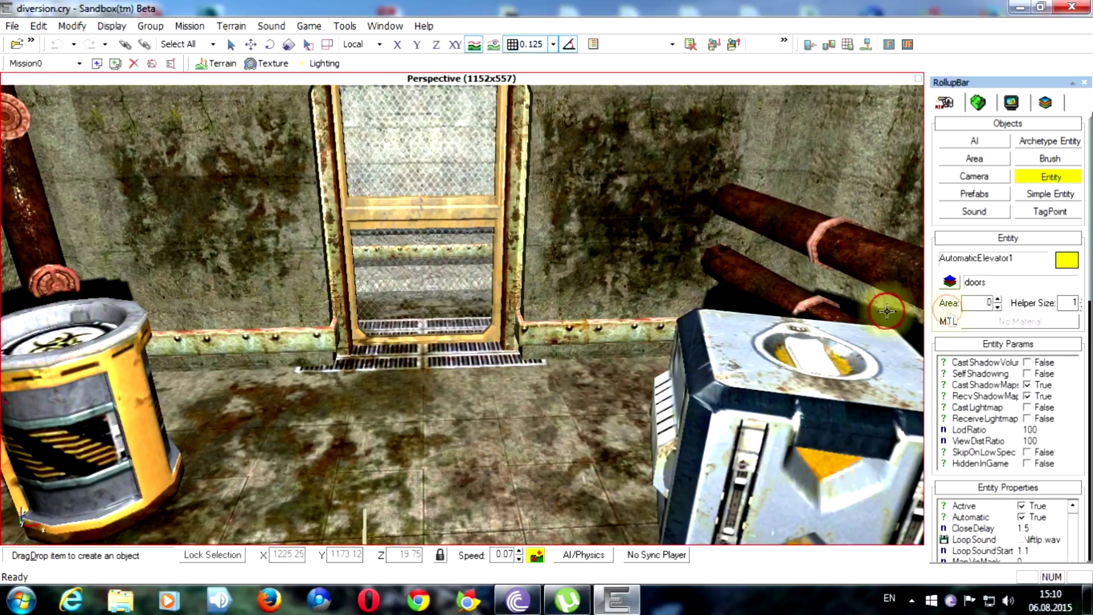
left_click(498, 45)
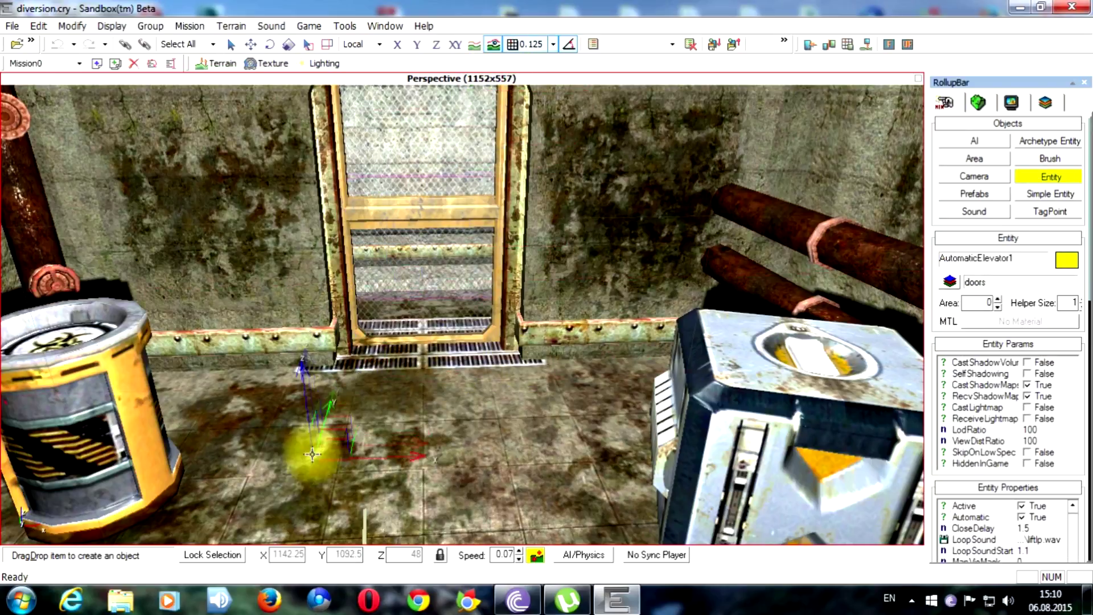
left_click(371, 460)
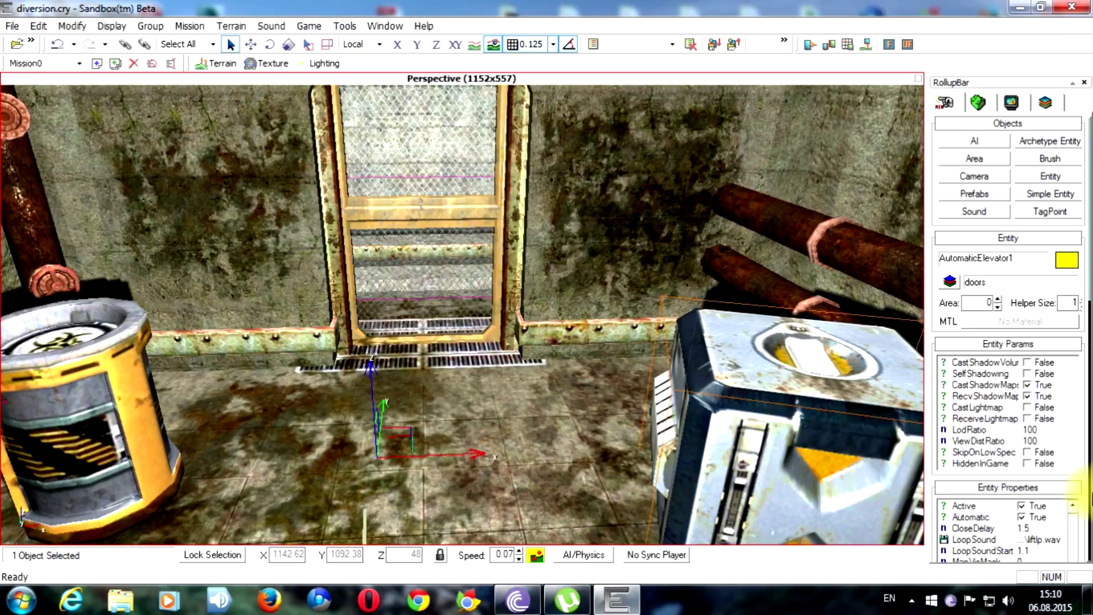
Set the elevator's Model property to lift_3x3x3m_button.cgf from the Objects\indoor\lift folder.
left_click_drag(1090, 495, 1089, 401)
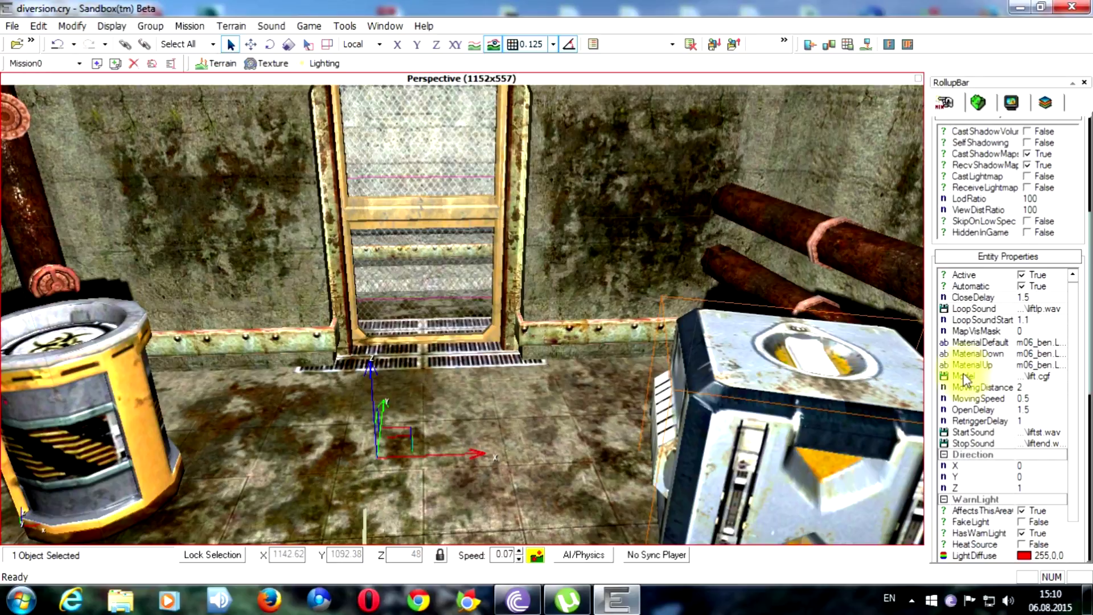
left_click(1062, 379)
left_click(1060, 375)
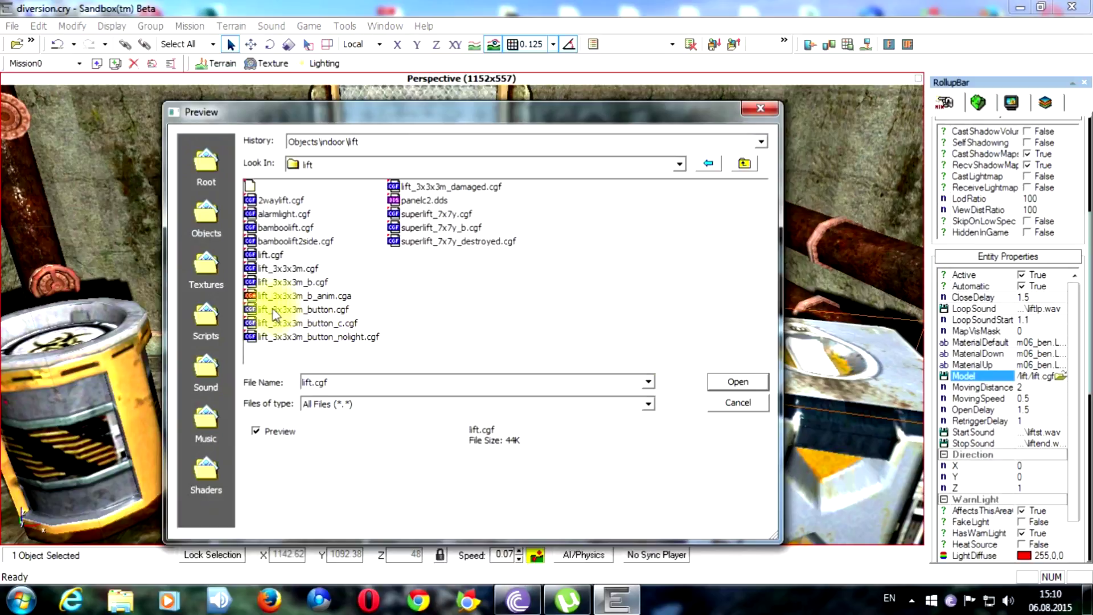
left_click(322, 311)
left_click(735, 382)
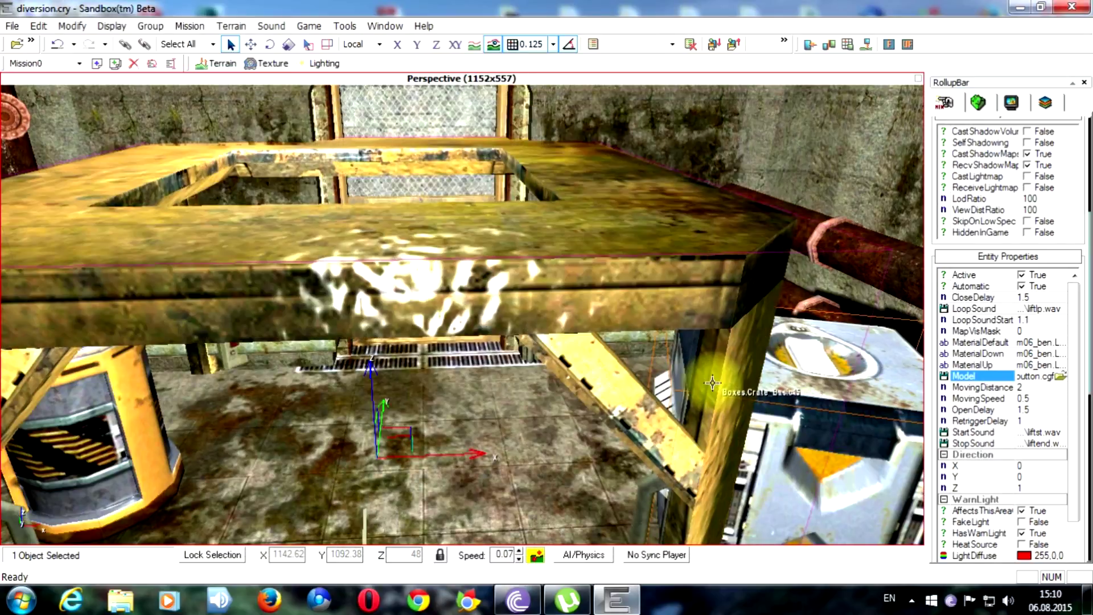
Raise the elevator in front of the mesh gate to a Z position of 49.59.
right_click_drag(539, 296, 540, 296)
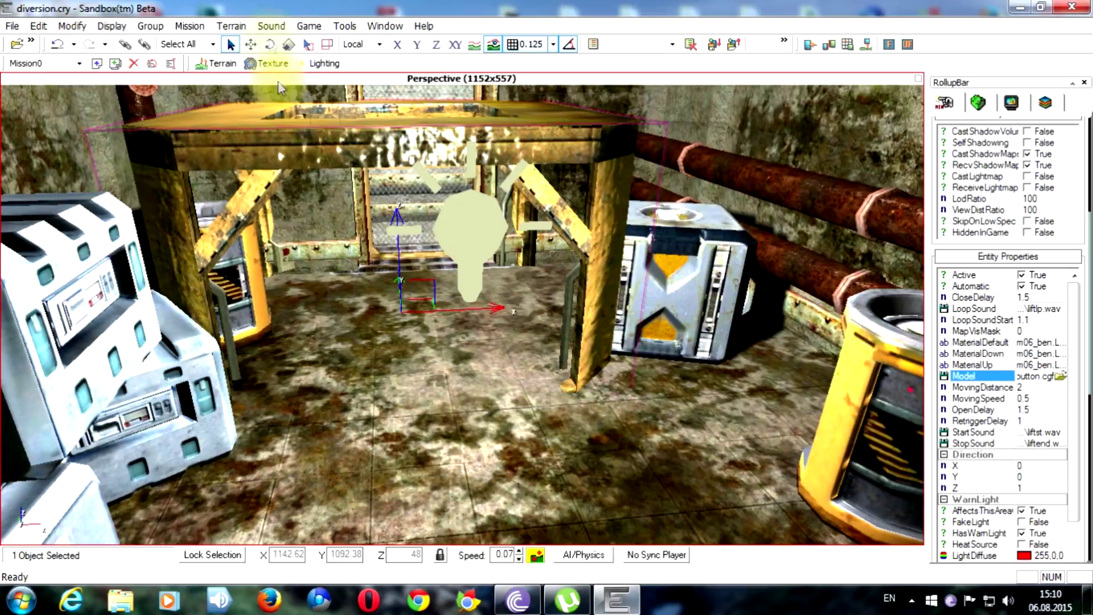
left_click(251, 44)
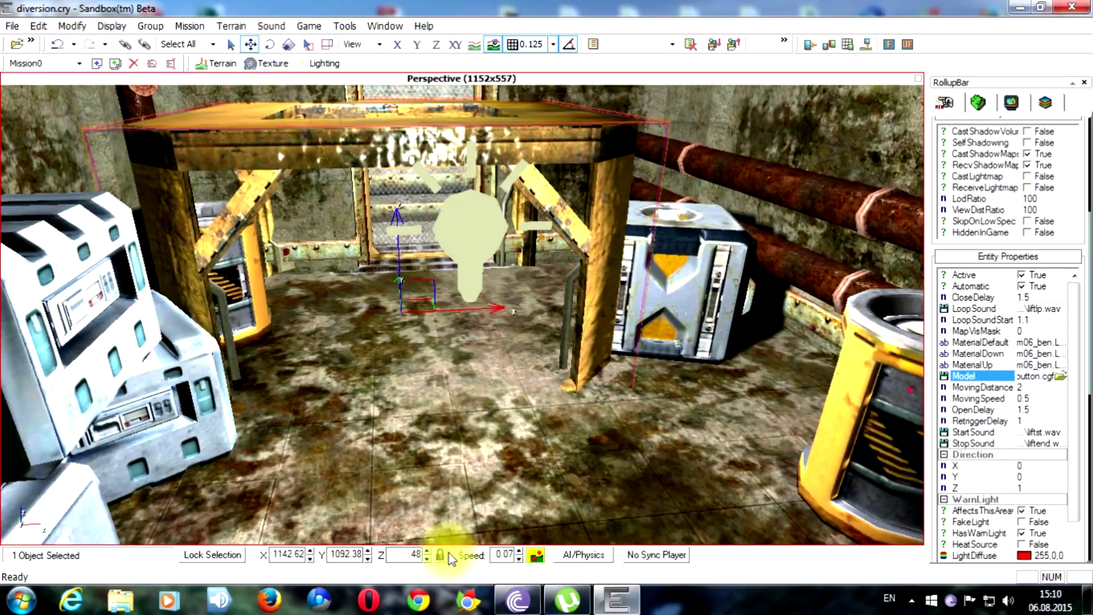
left_click_drag(427, 553, 439, 476)
key("w")
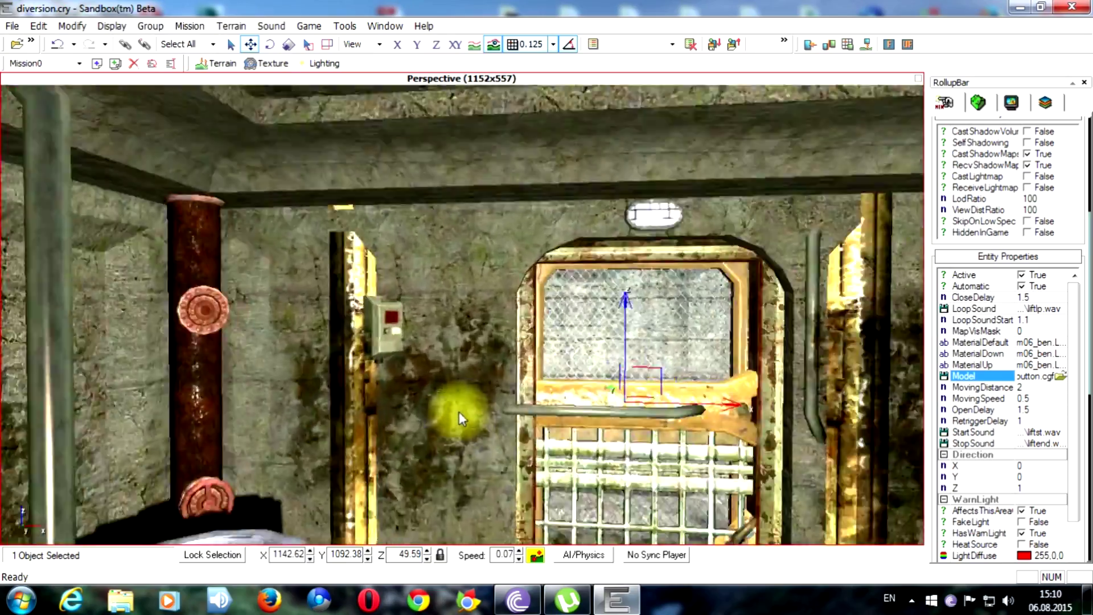